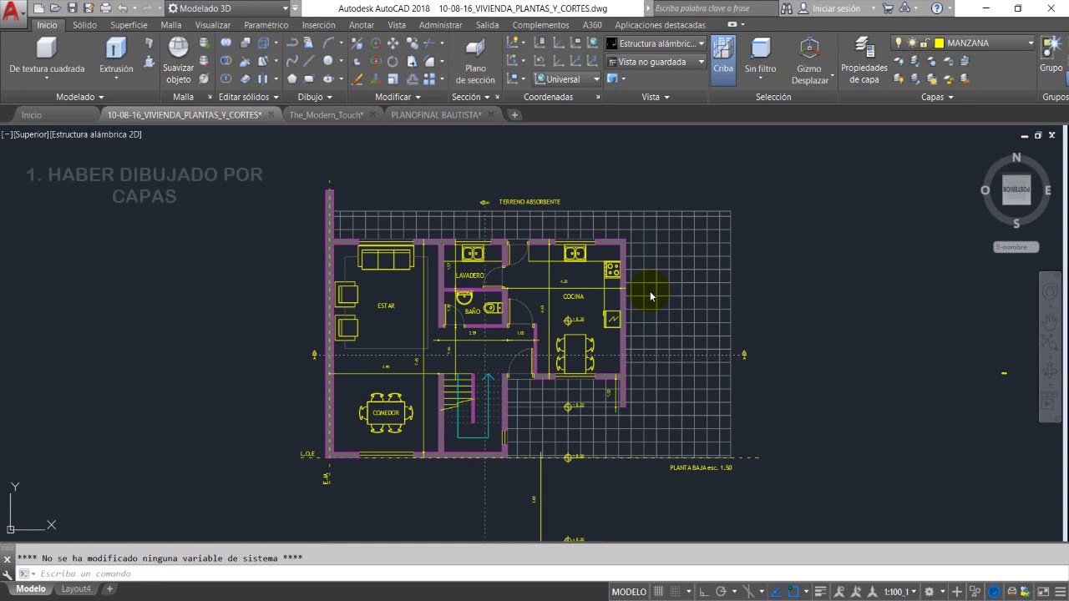
Review the house drawing's layer list down to its last layers, leaving the current layer as it is
left_click(986, 43)
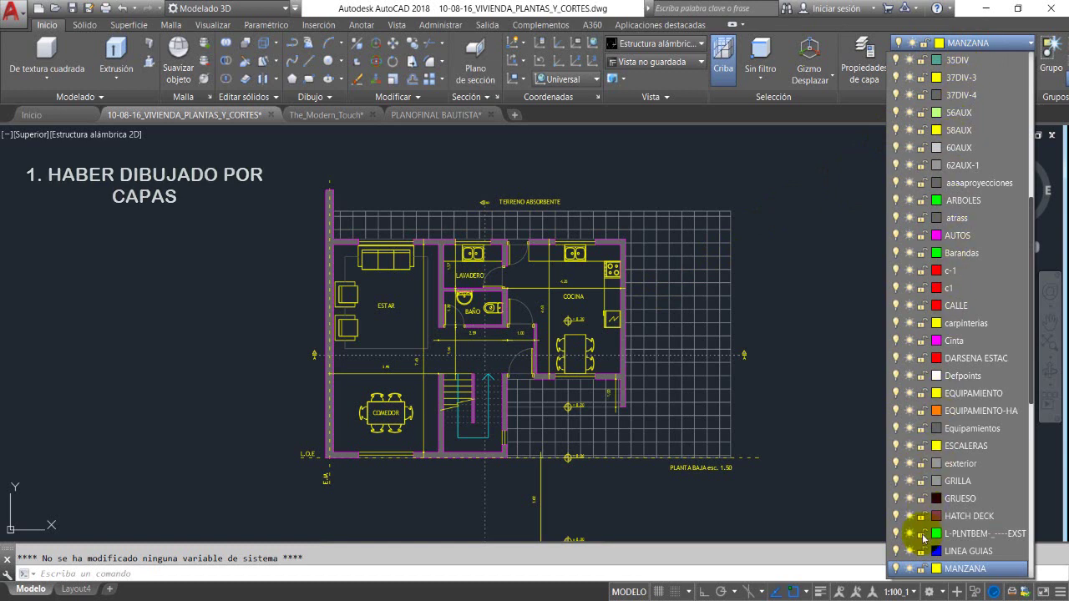
scroll(925, 560, "down", 8)
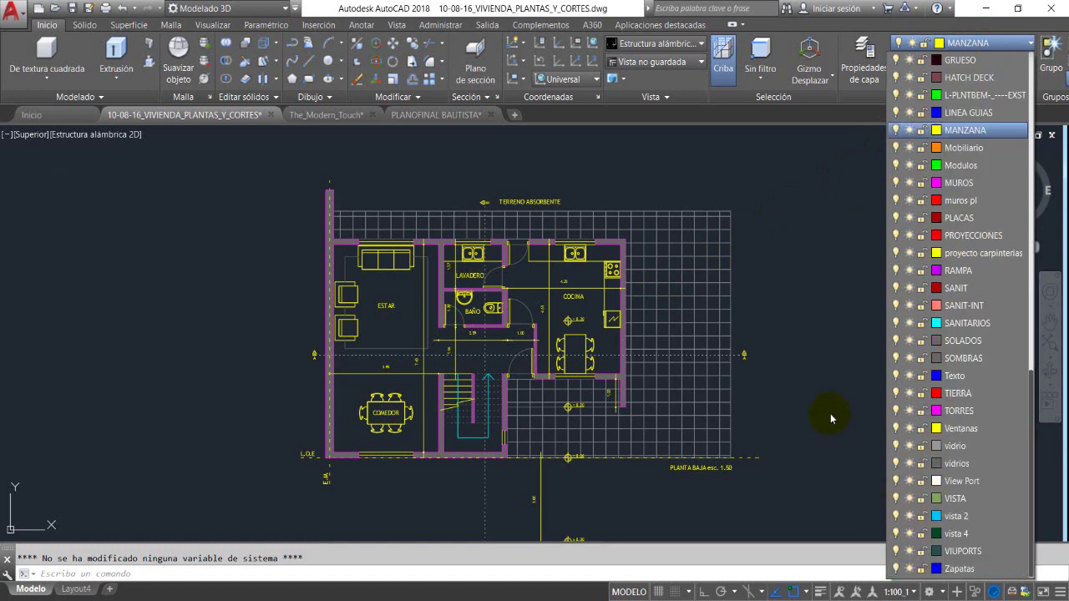
left_click(785, 346)
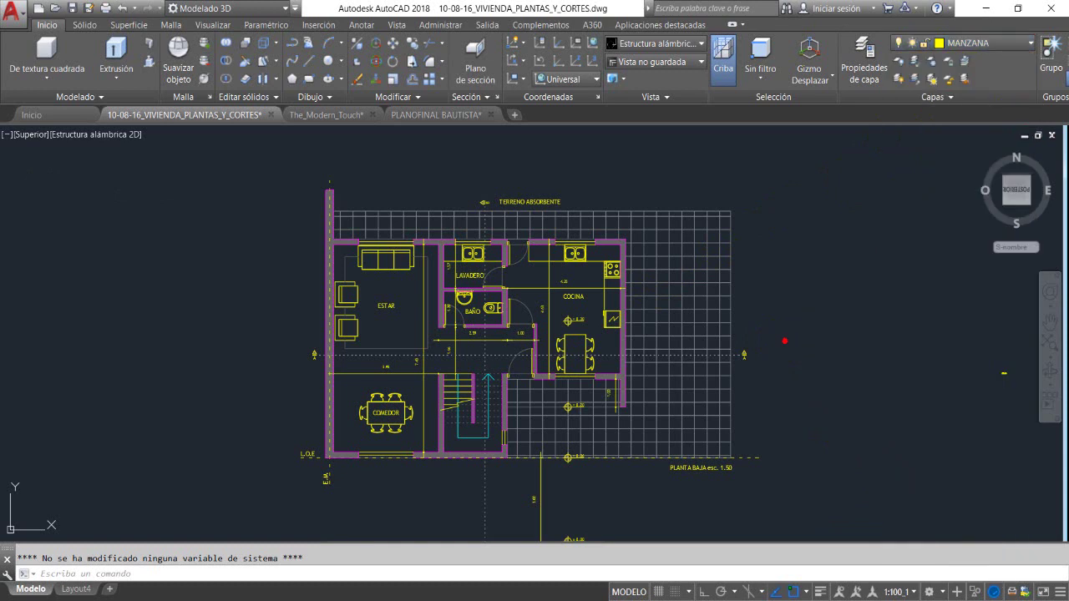
left_click(785, 341)
Examine the floor plans and the building sections, checking walls, doors, windows and the terrace railing, and return to the ground-floor plan
scroll(509, 307, "down", 6)
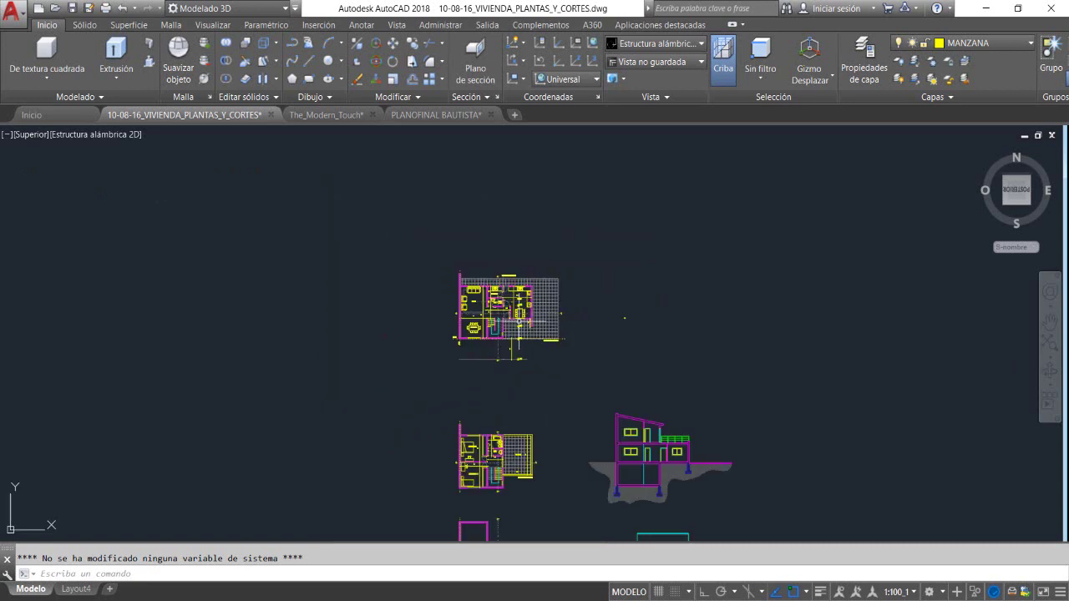
middle_click_drag(567, 372, 501, 267)
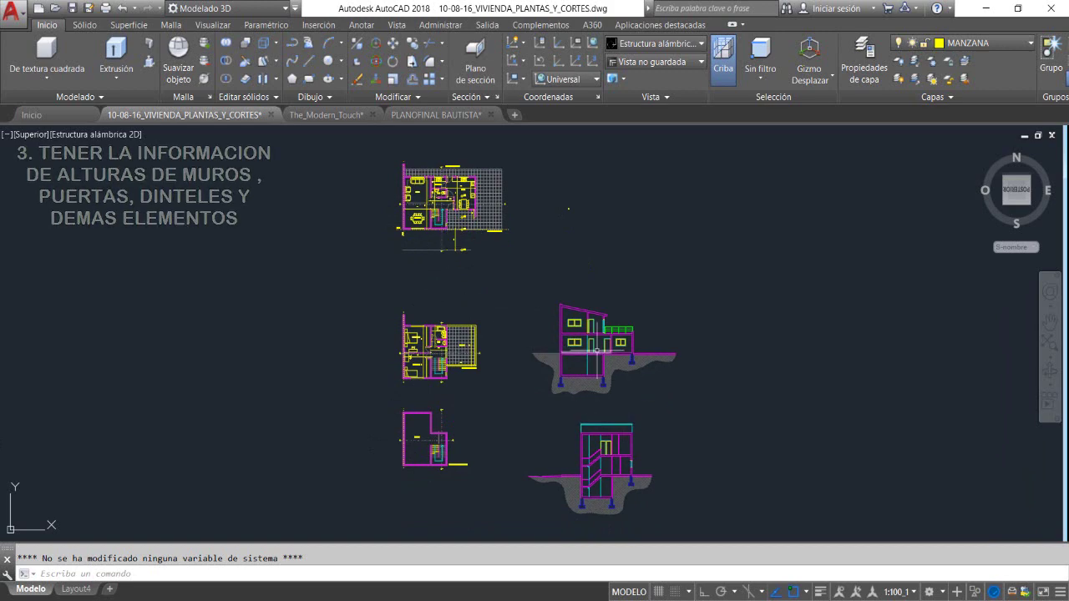
scroll(584, 334, "up", 4)
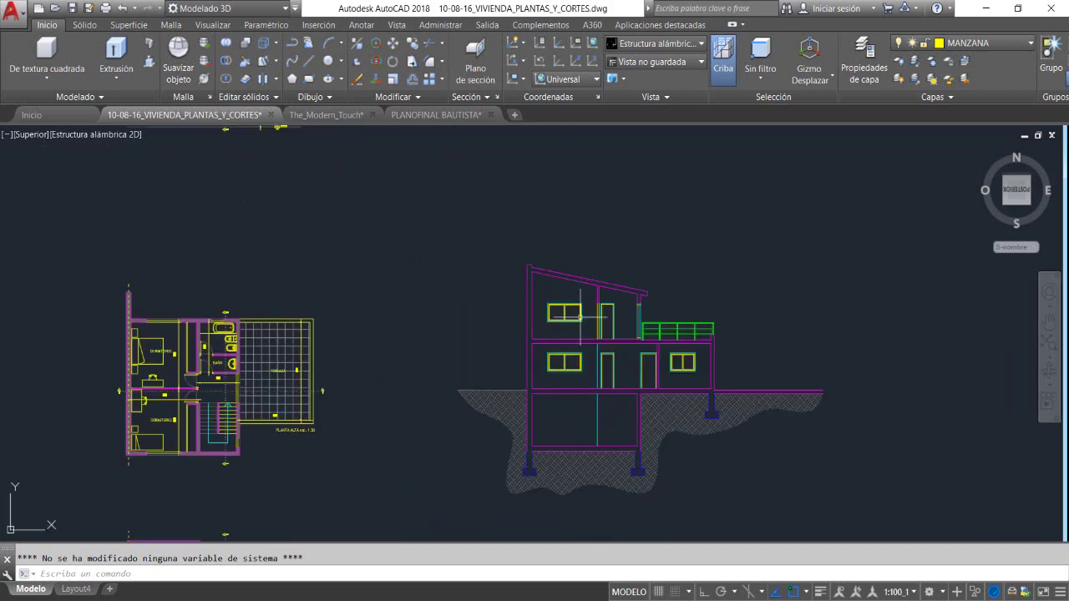
scroll(571, 336, "up", 4)
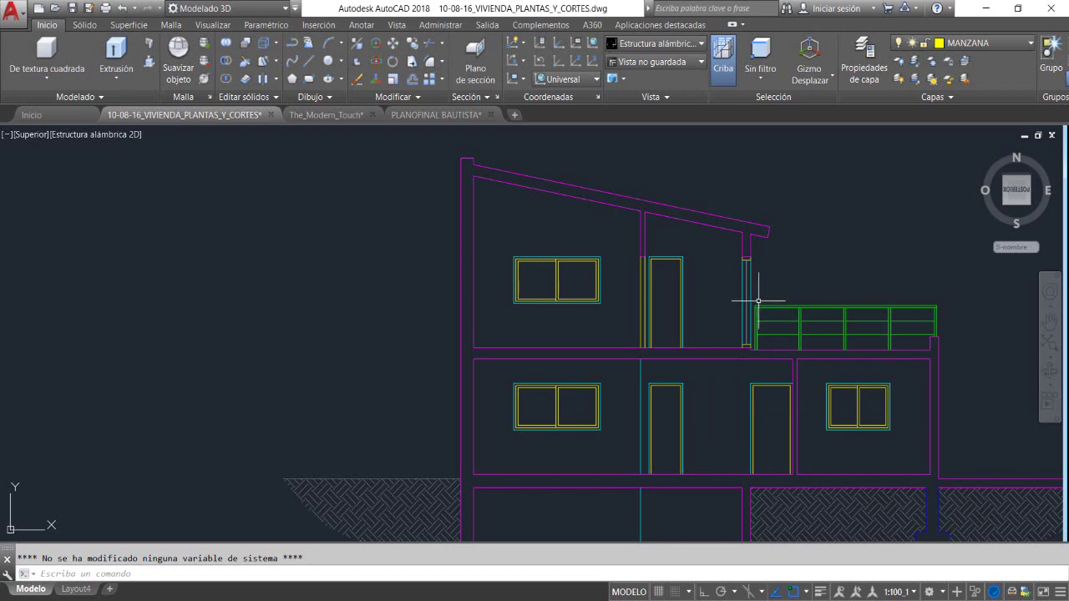
scroll(758, 300, "down", 6)
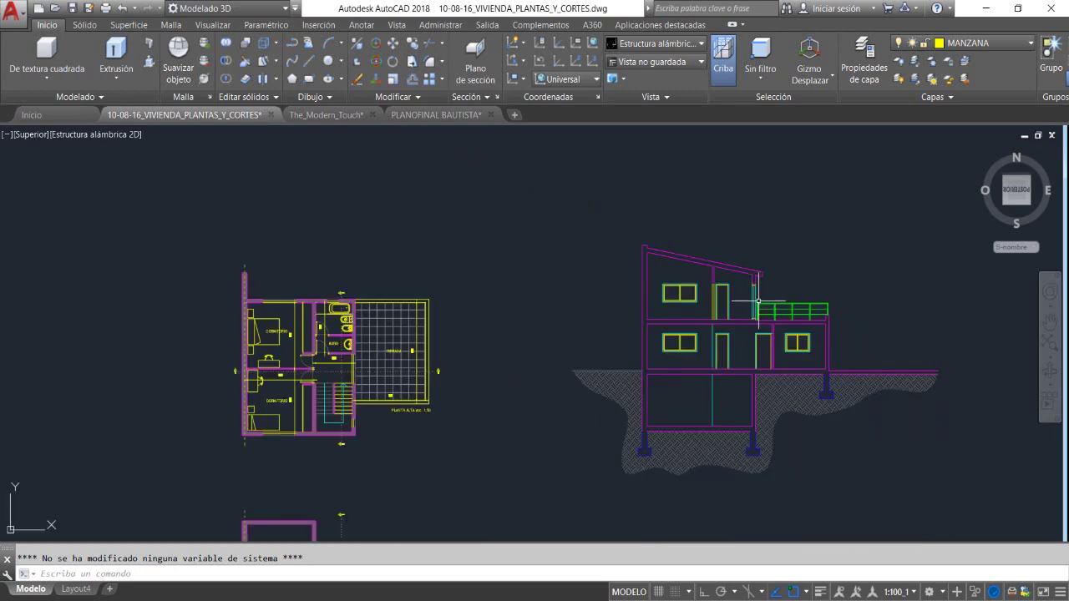
middle_click_drag(625, 353, 613, 479)
scroll(501, 301, "up", 2)
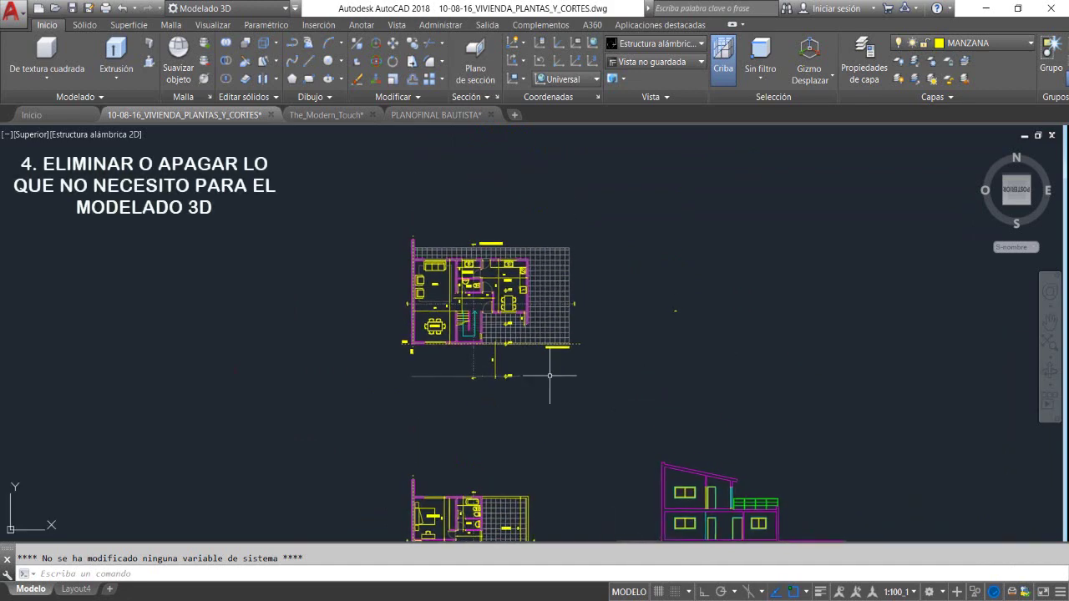
scroll(443, 268, "up", 4)
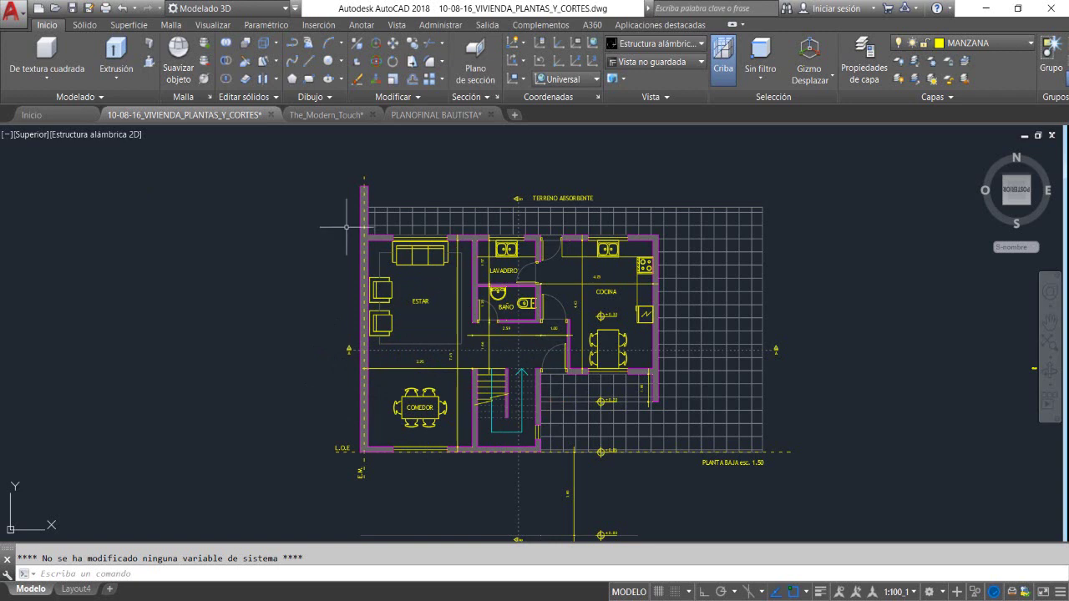
Switch to the PLANOFINAL drawing and inspect the furnished 3D model around the dining table, sofas and stairs
left_click(422, 116)
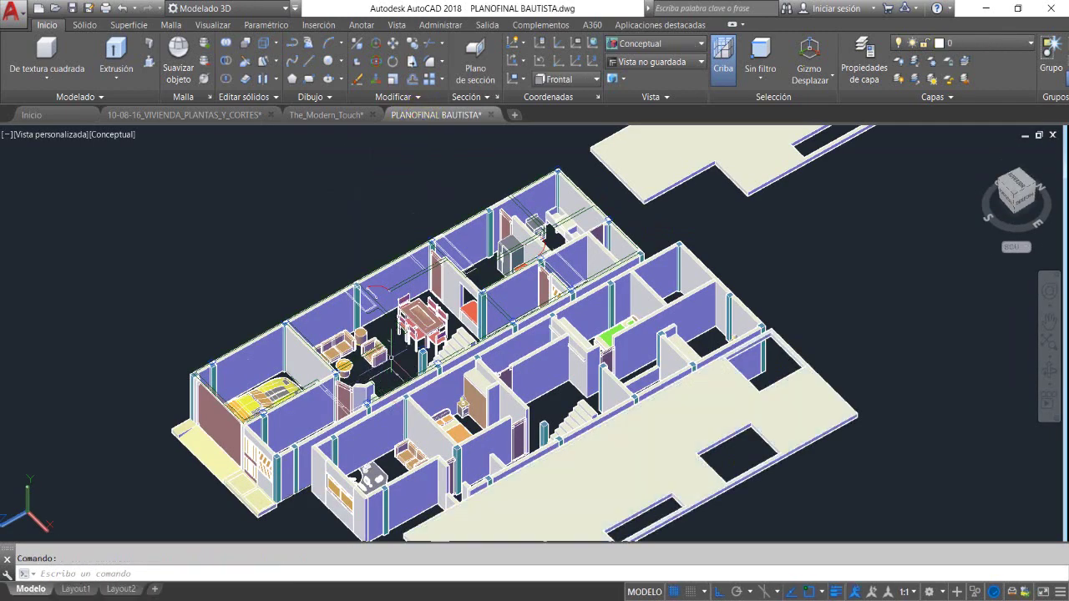
scroll(395, 330, "up", 3)
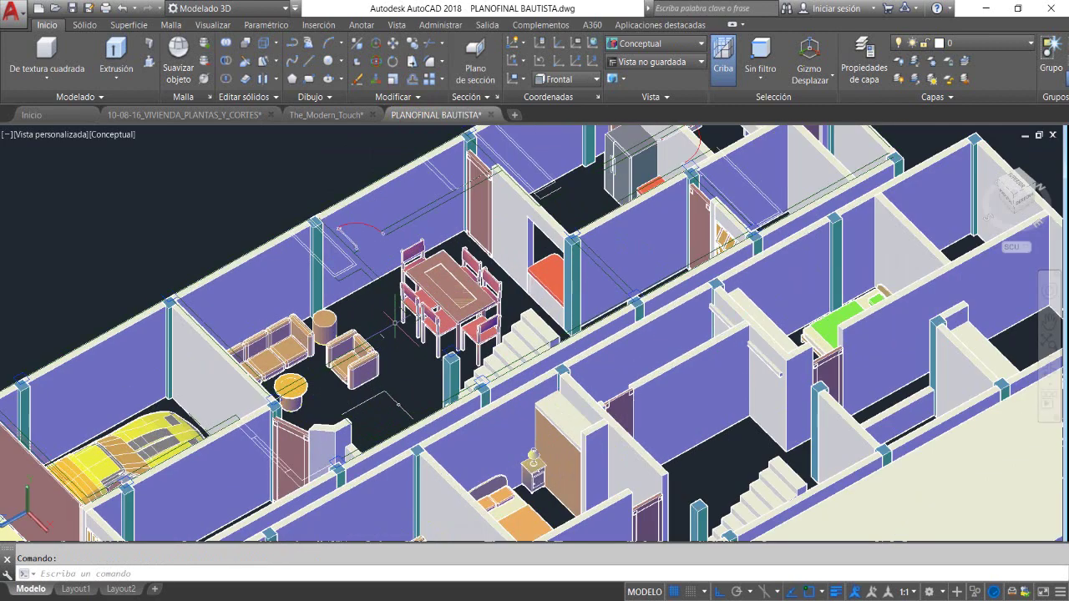
scroll(394, 325, "up", 4)
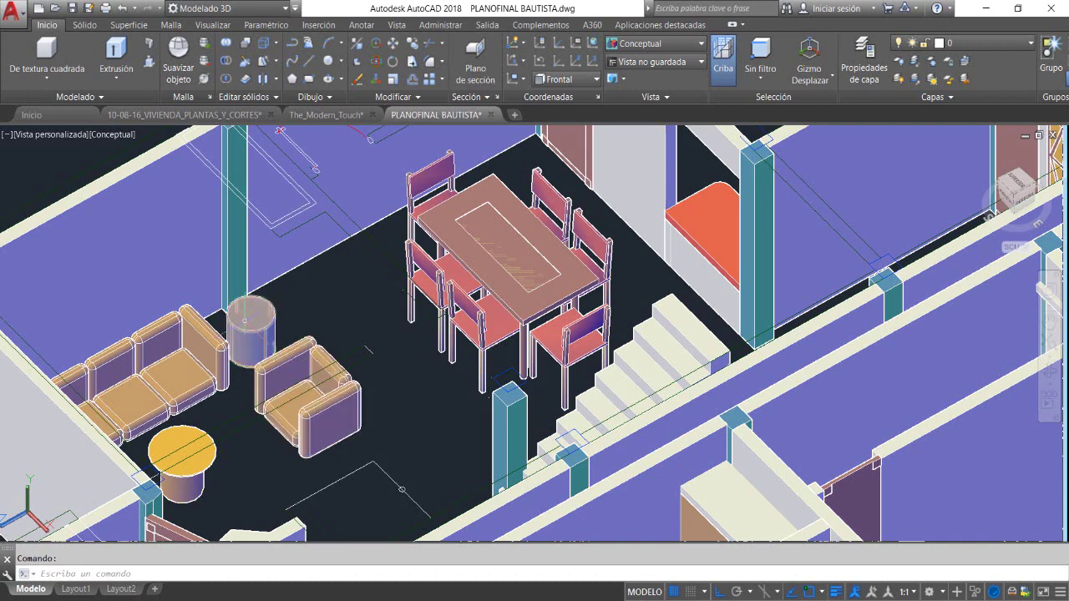
scroll(402, 296, "down", 5)
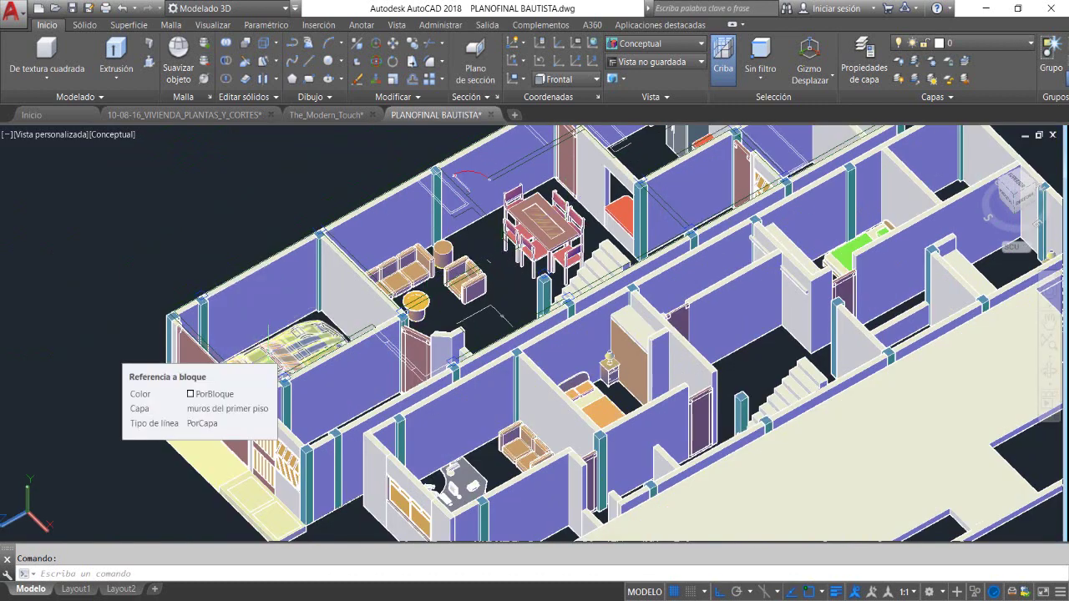
Move the yellow car block out of the garage along its axis to the empty area outside the house
left_click(259, 357)
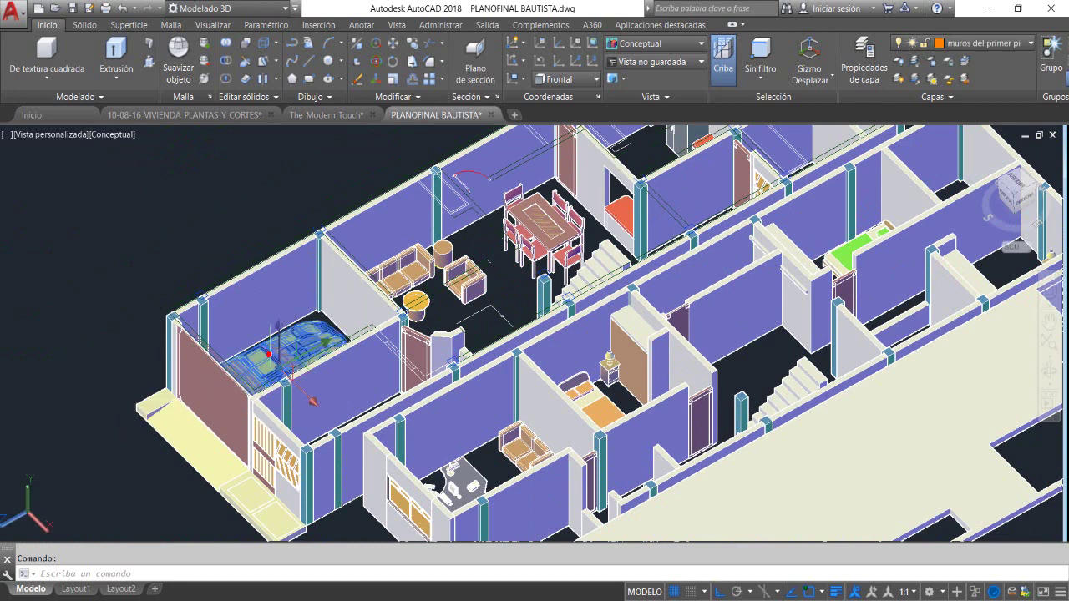
left_click(311, 401)
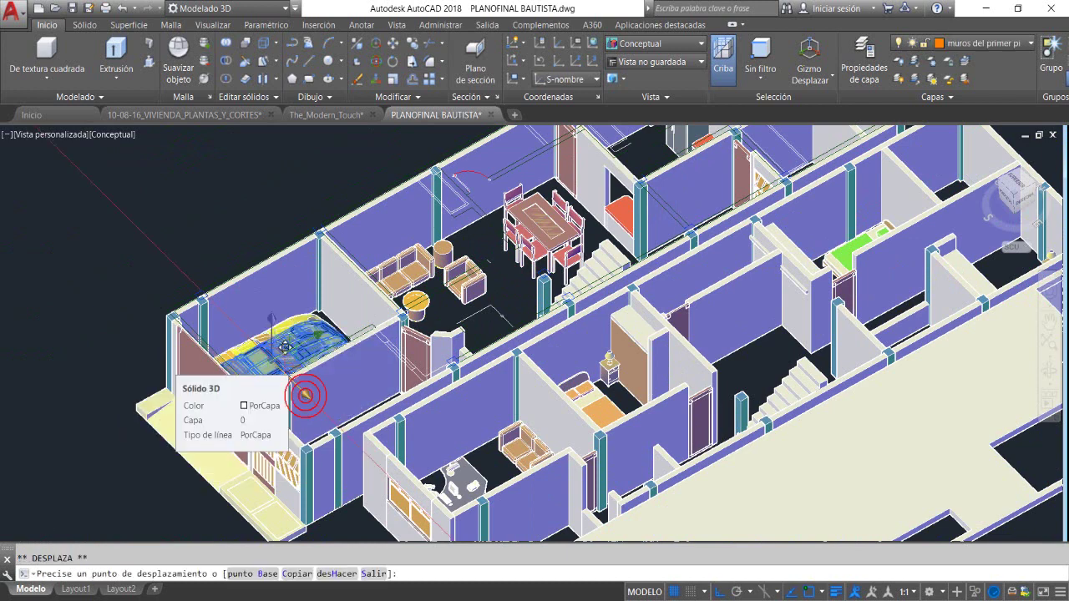
left_click(147, 198)
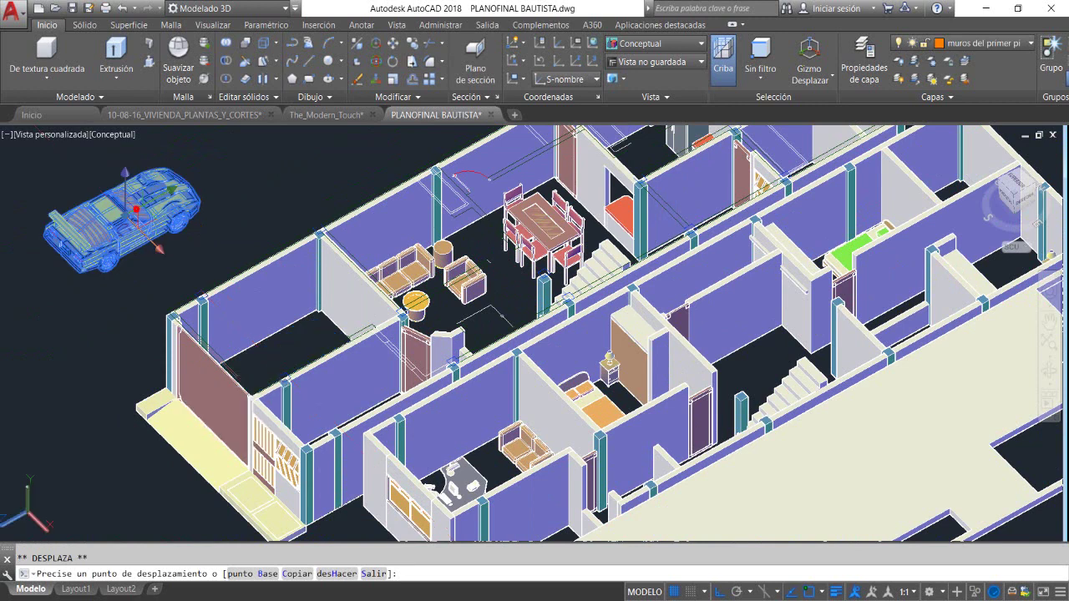
key("Escape")
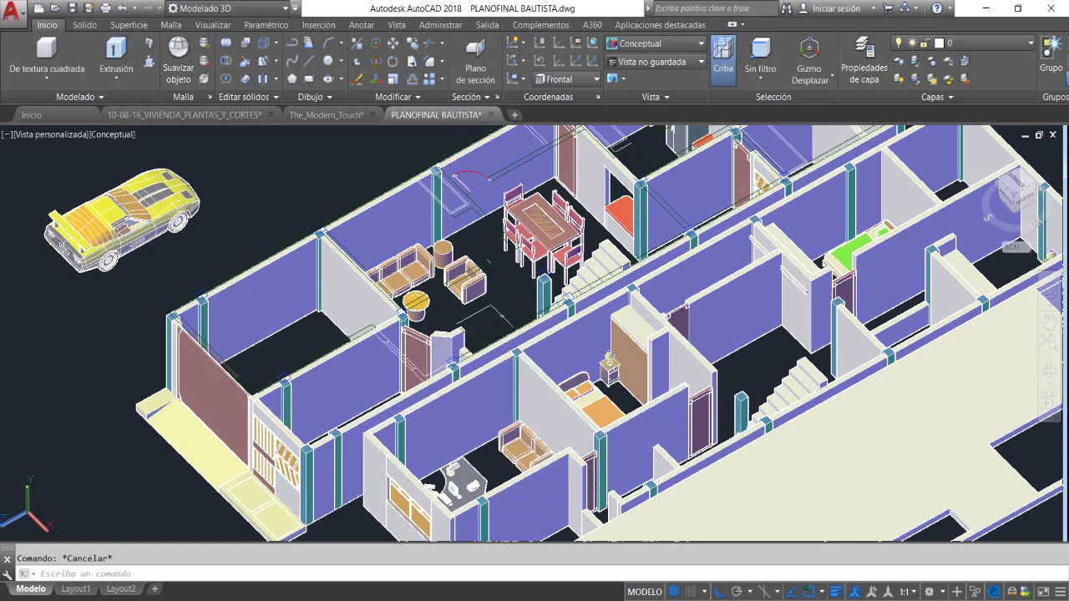
middle_click_drag(522, 444, 590, 342, "shift")
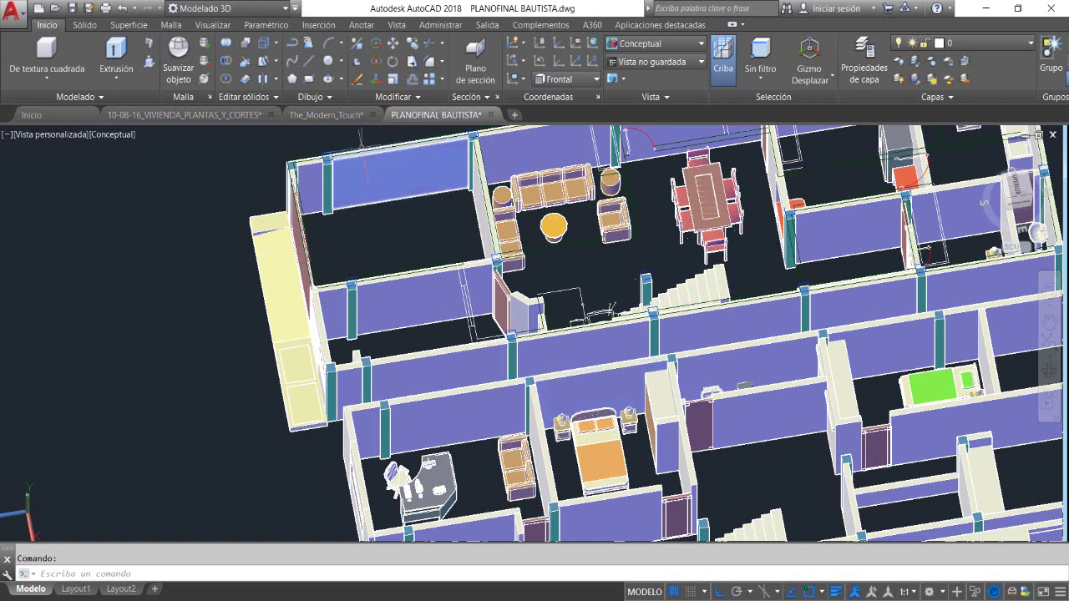
Switch to The_Modern_Touch drawing and inspect the house's entrance, balcony railing and garage wall lamp up close
left_click(330, 115)
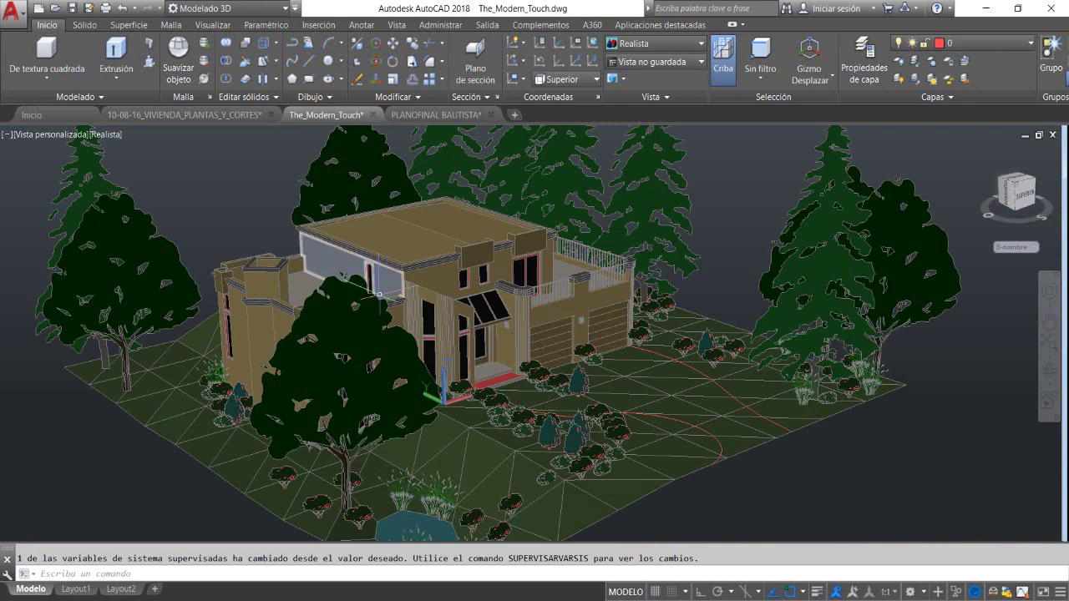
scroll(380, 294, "up", 3)
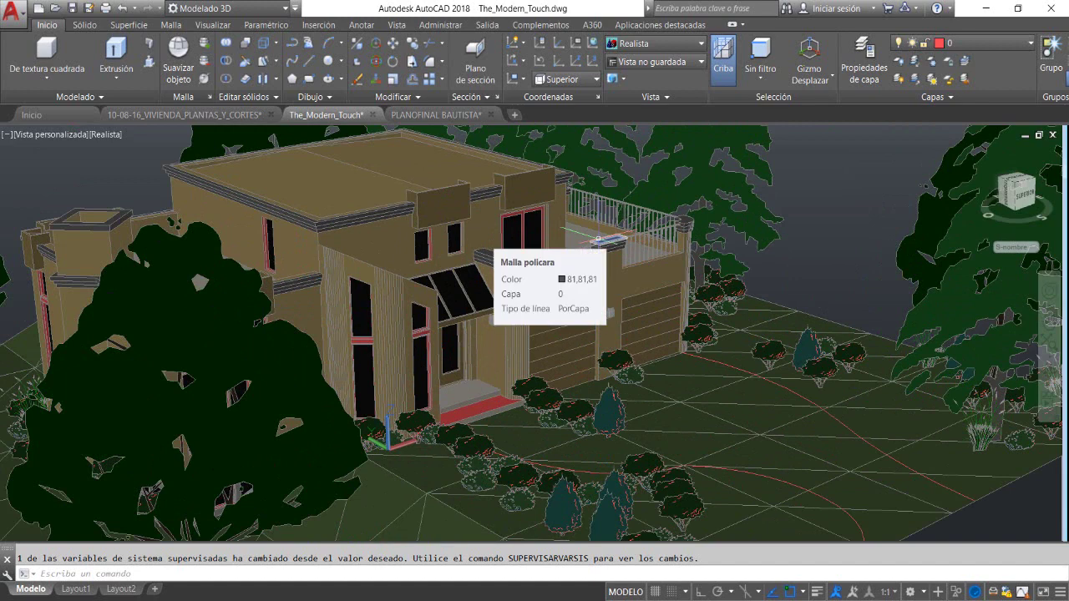
scroll(524, 328, "up", 2)
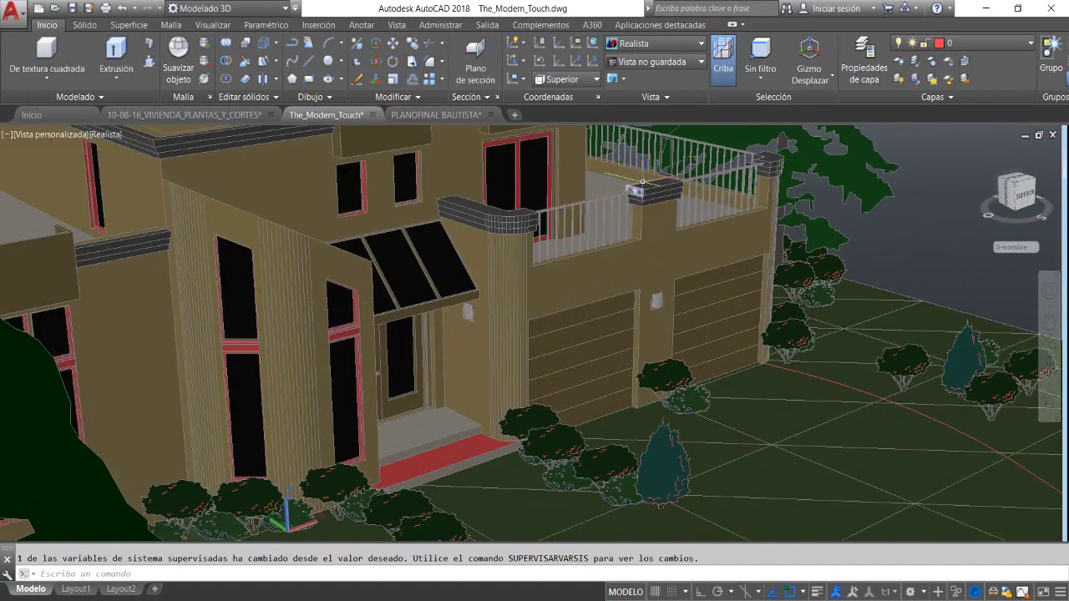
scroll(643, 181, "up", 2)
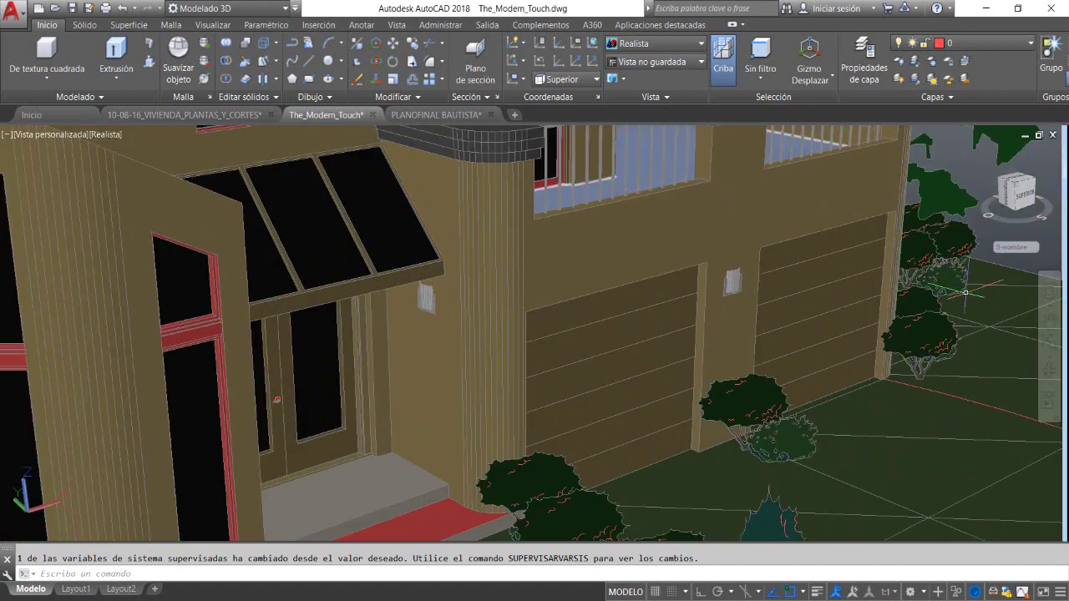
middle_click_drag(639, 214, 634, 239)
left_click_drag(631, 263, 623, 298)
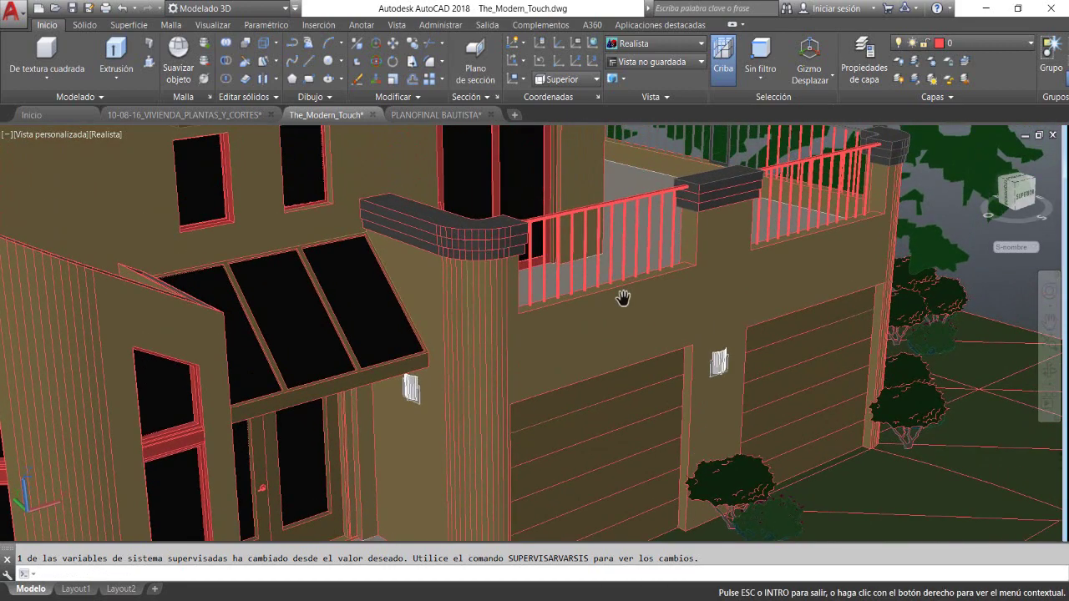
key("Escape")
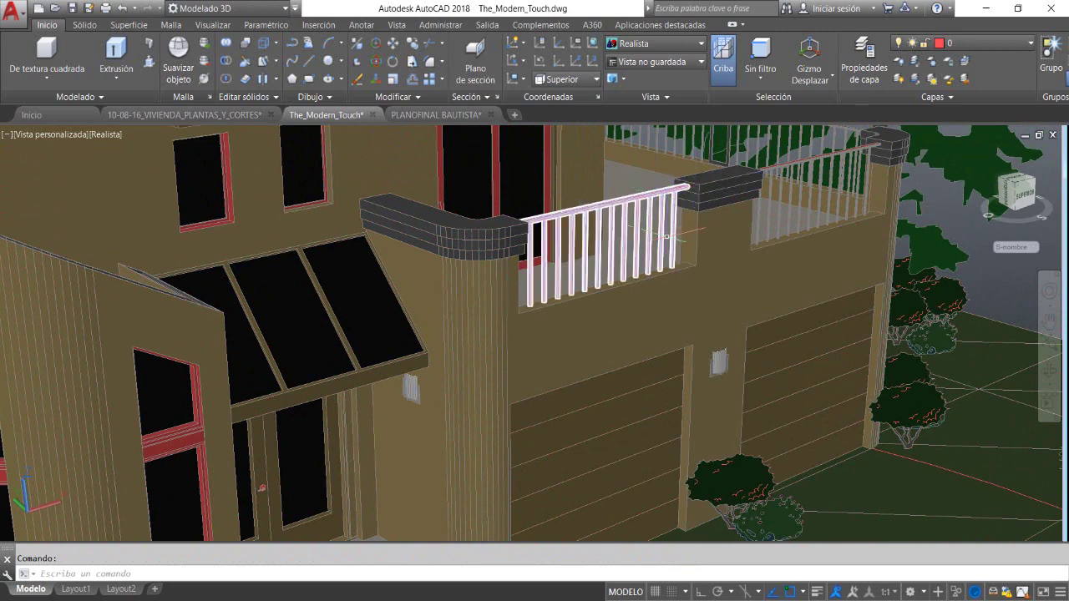
left_click(718, 363)
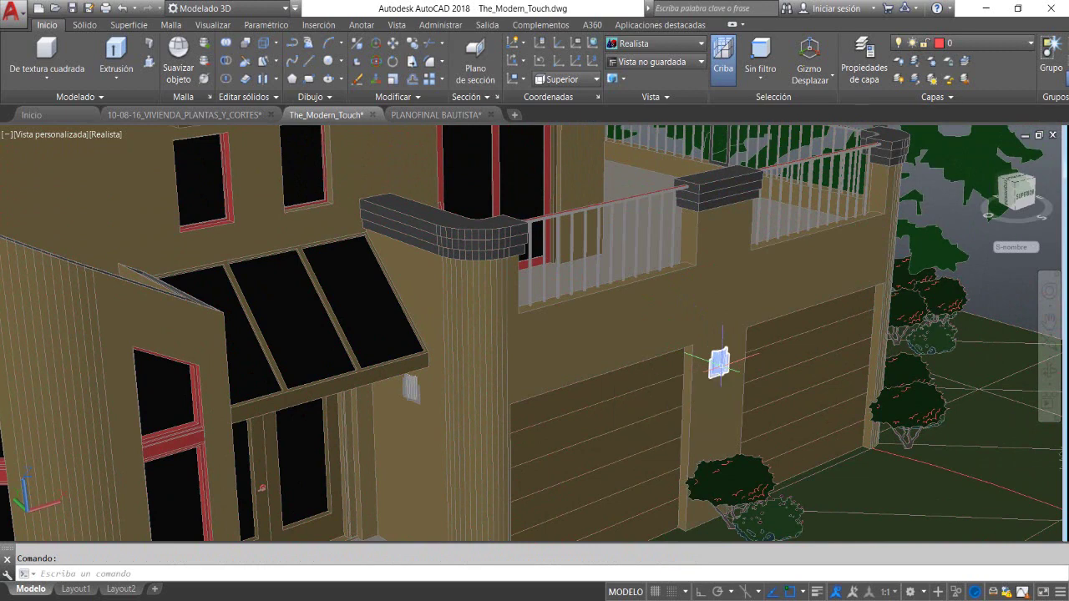
key("Escape")
left_click(378, 303)
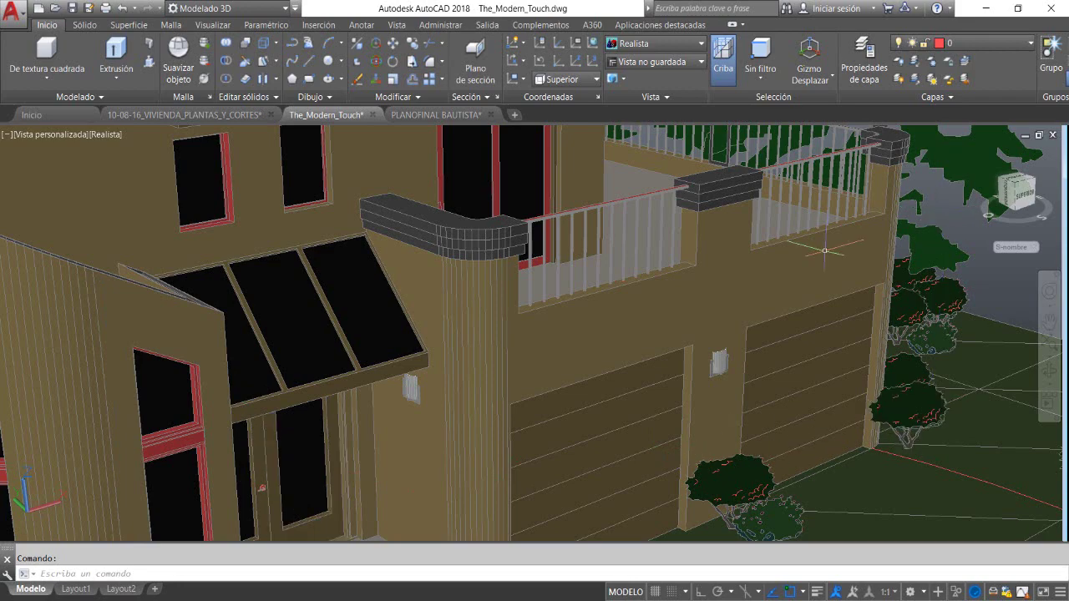
Examine the whole house exterior and its landscaping from the side and from the front
scroll(825, 248, "down", 5)
scroll(602, 338, "down", 5)
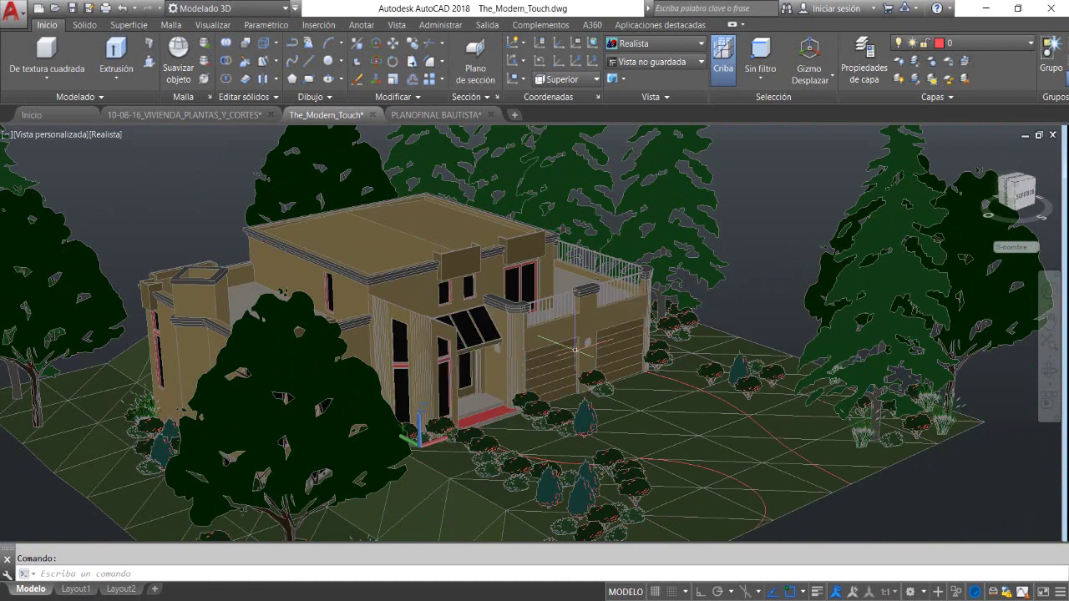
middle_click_drag(403, 383, 515, 367, "shift")
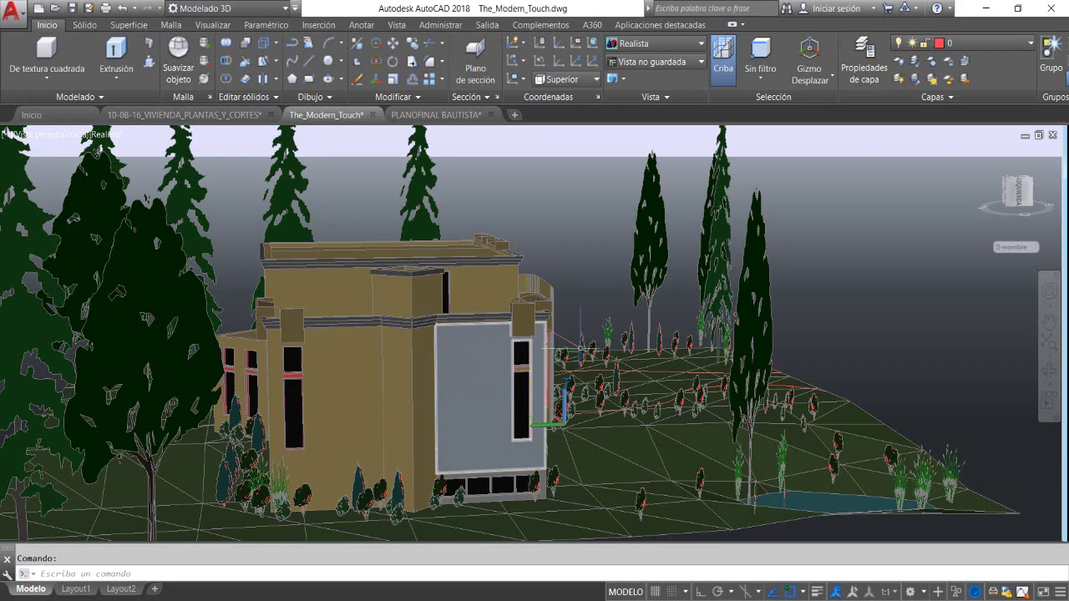
middle_click_drag(754, 339, 646, 356, "shift")
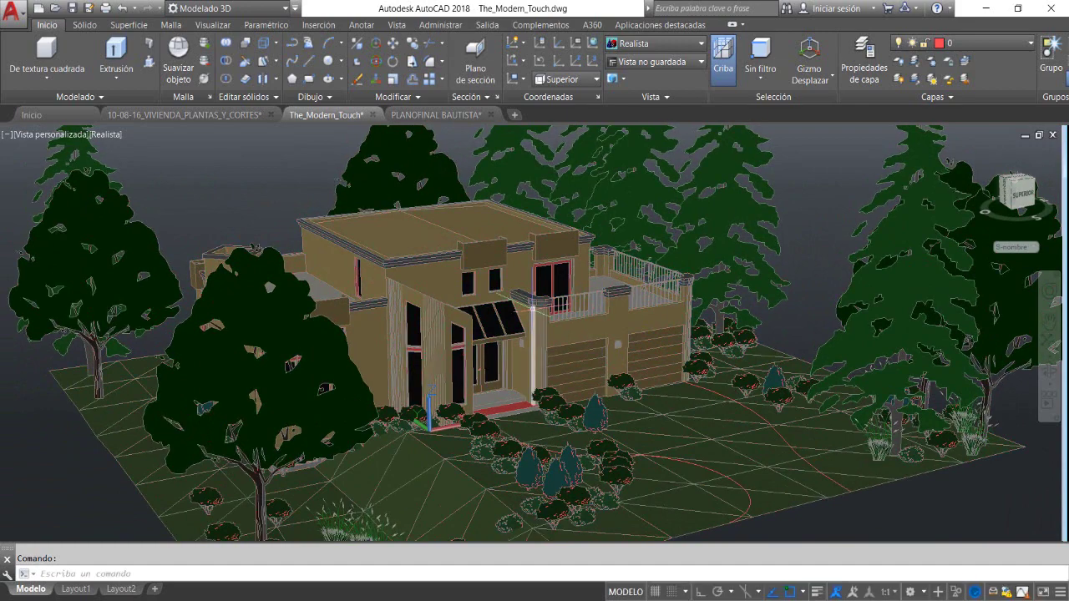
scroll(524, 315, "up", 3)
middle_click_drag(524, 313, 620, 319)
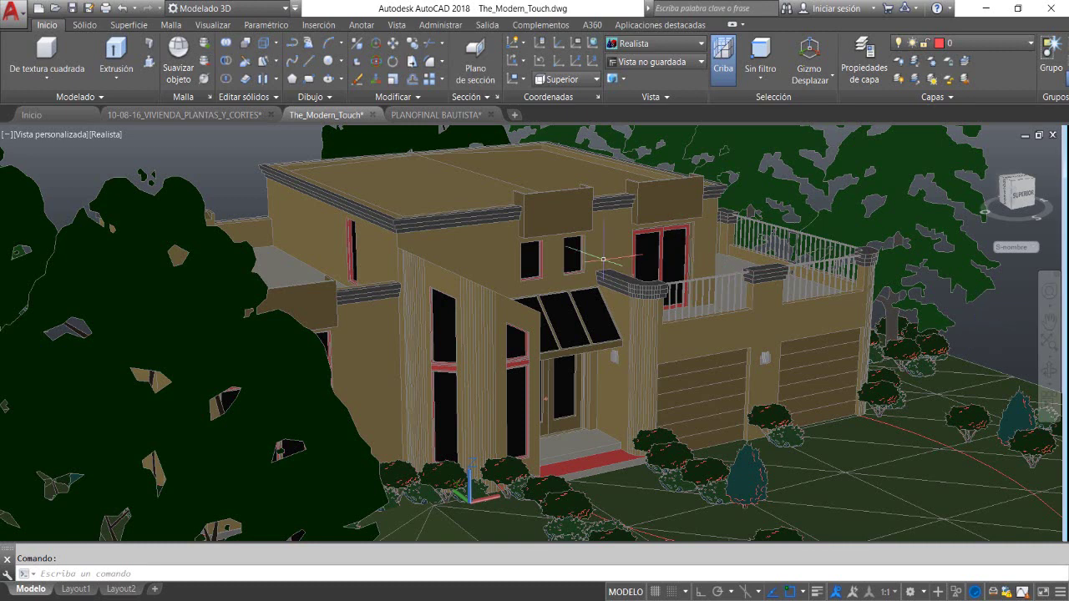
Return to the 10-08-16_VIVIENDA_PLANTAS_Y_CORTES drawing and set the southwest isometric view, focusing on the ESTAR room's outer wall
left_click(142, 119)
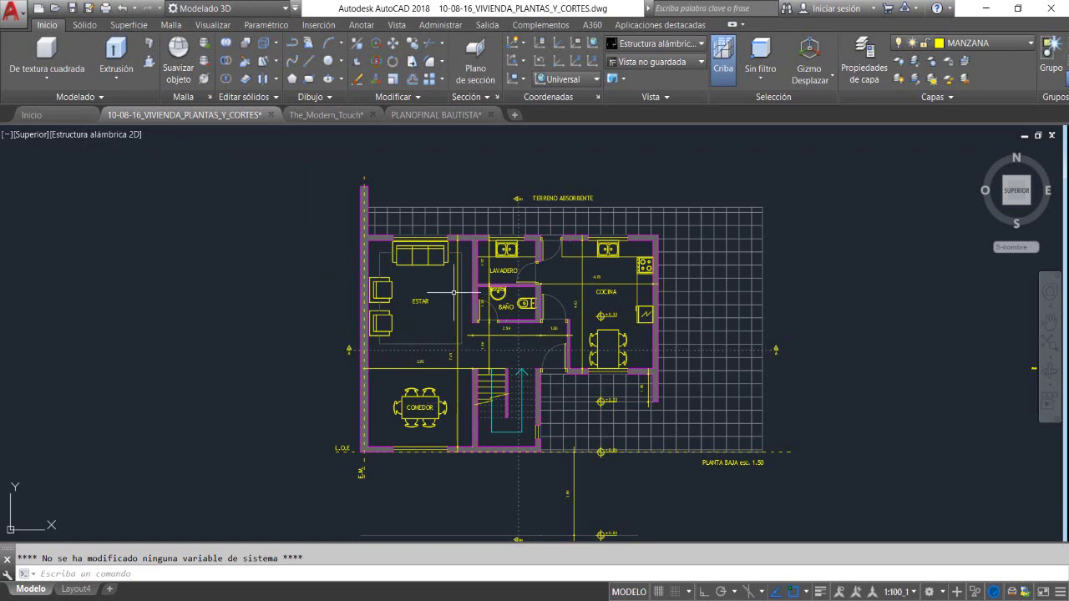
left_click(34, 135)
left_click(72, 255)
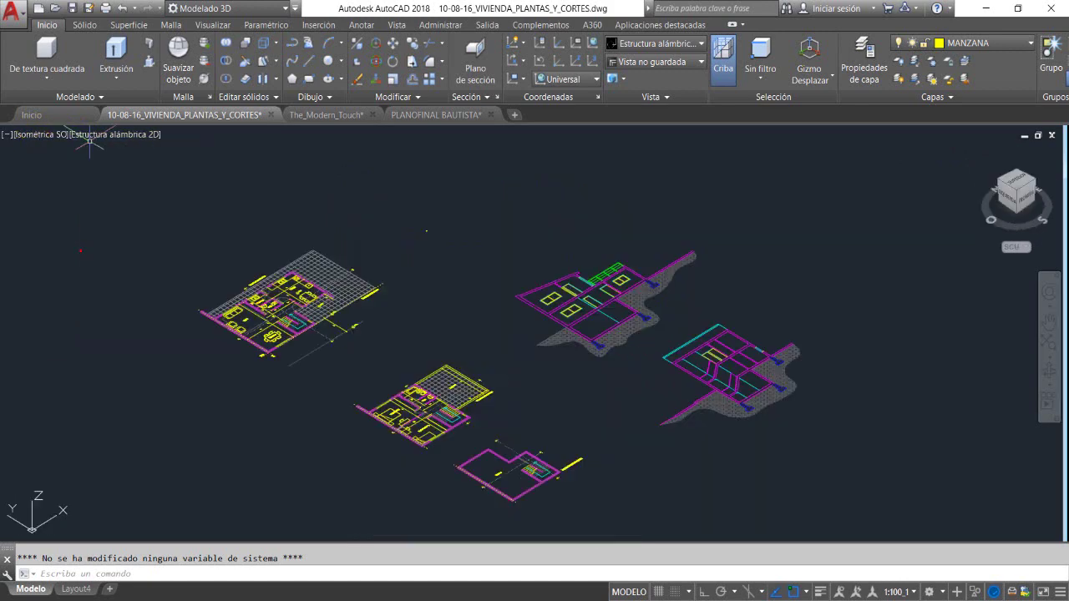
scroll(207, 310, "up", 2)
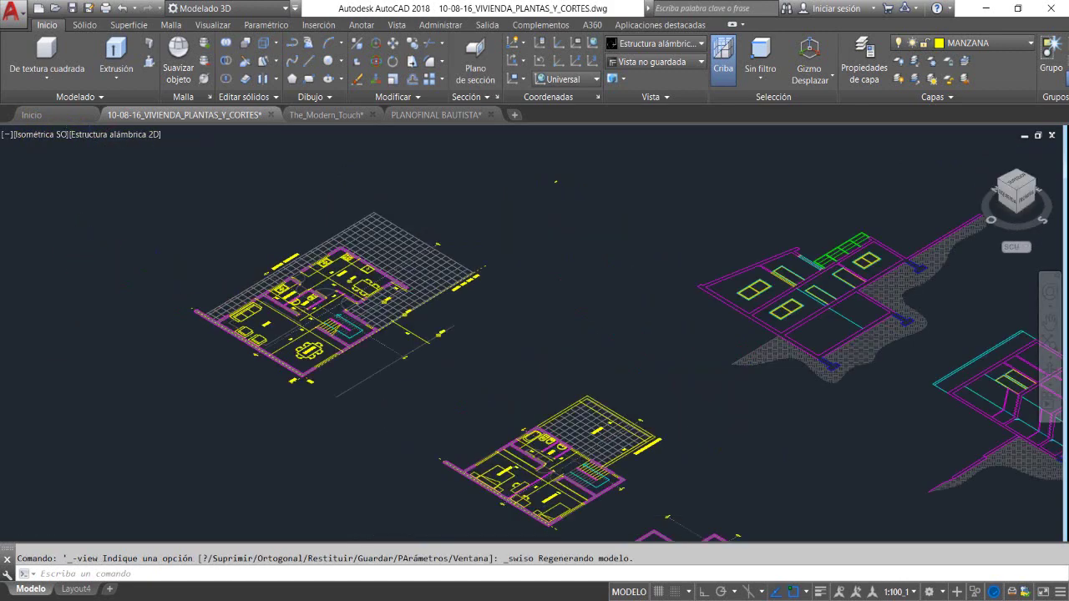
scroll(214, 294, "up", 3)
scroll(275, 327, "up", 3)
middle_click_drag(276, 326, 395, 259)
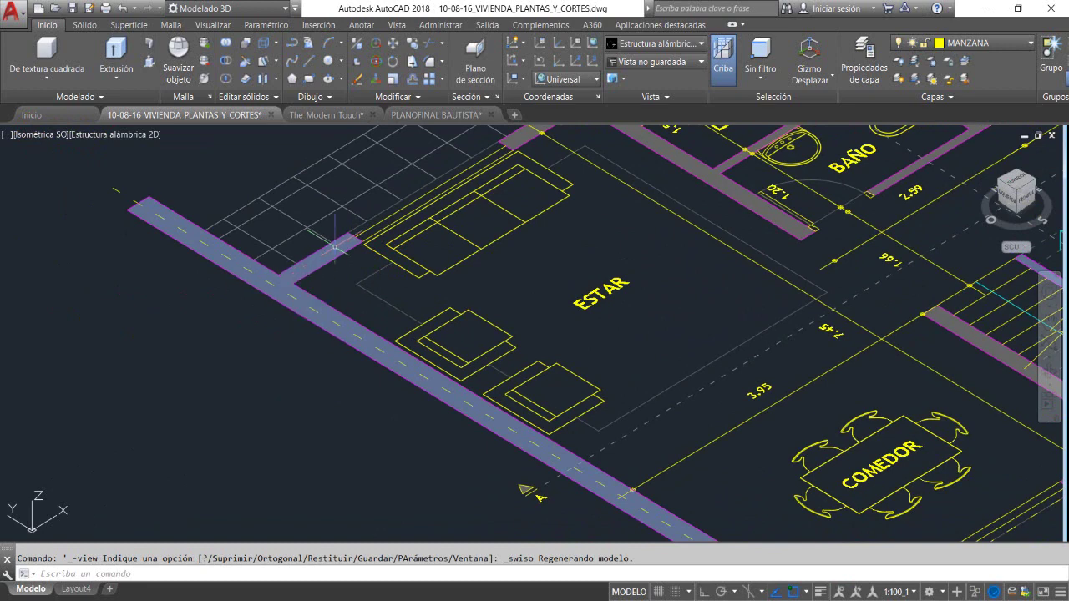
Turn off the SOLADOS layer to hide the solid fill inside the plan's walls
left_click(1010, 50)
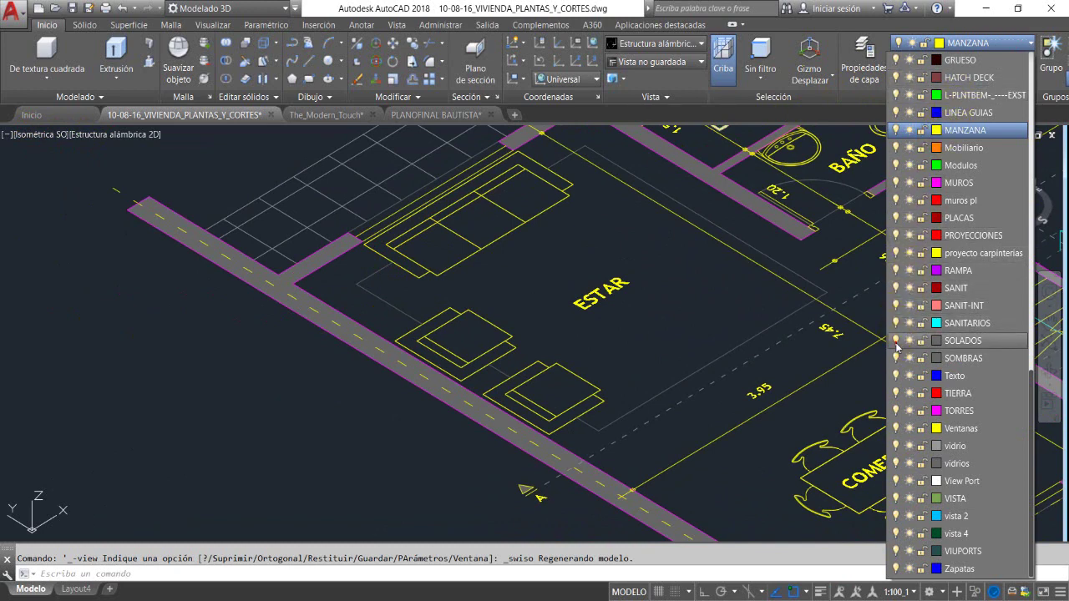
left_click(897, 341)
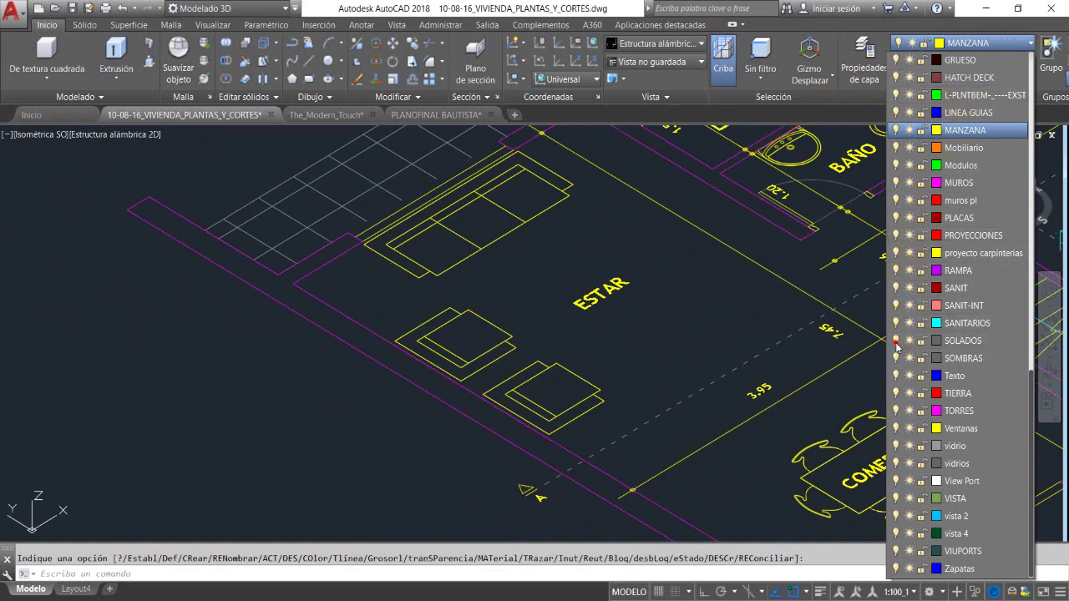
left_click(632, 355)
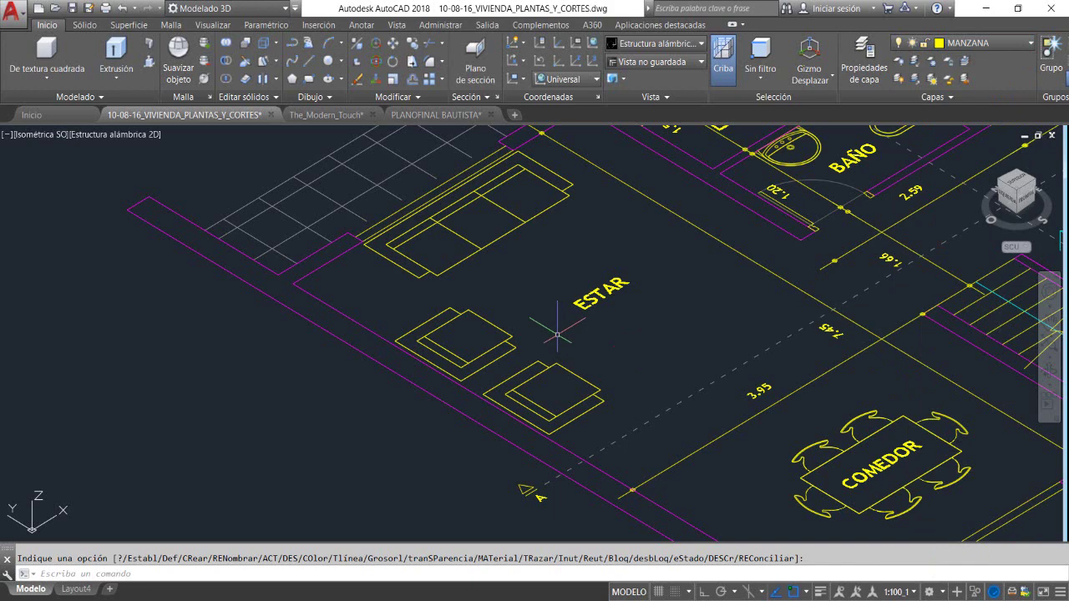
Turn off the 30MOB-1 layer to hide the dimensions on the ground floor plan
scroll(480, 276, "down", 3)
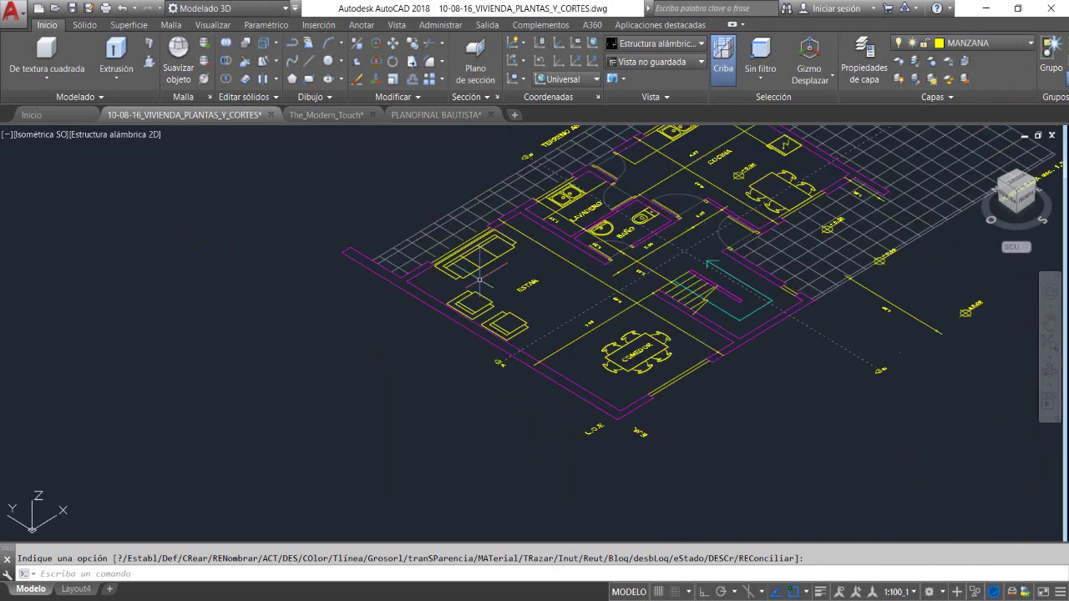
scroll(598, 259, "up", 4)
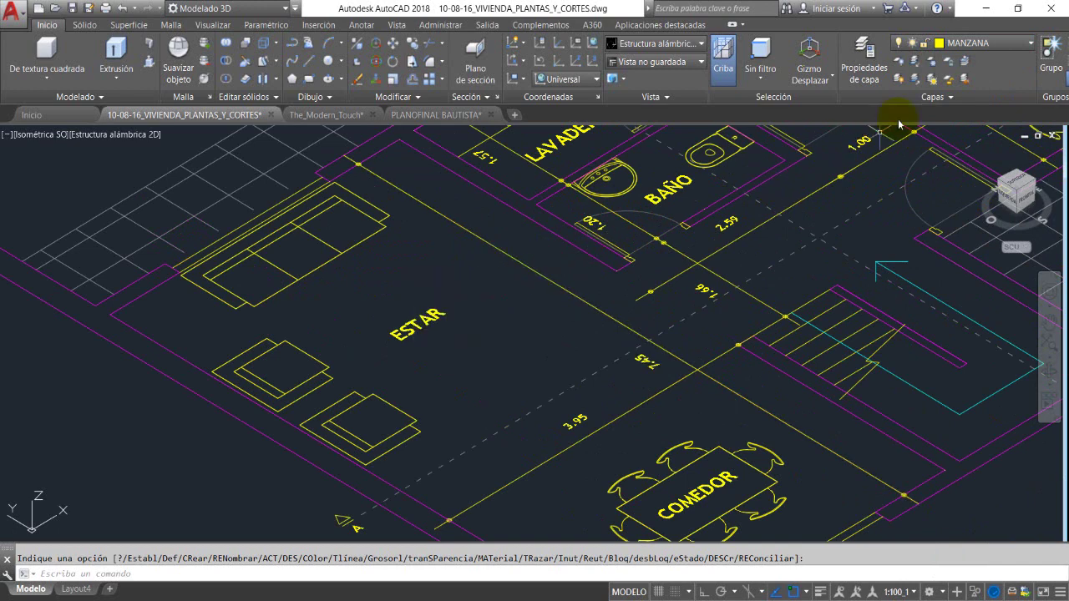
left_click(1013, 45)
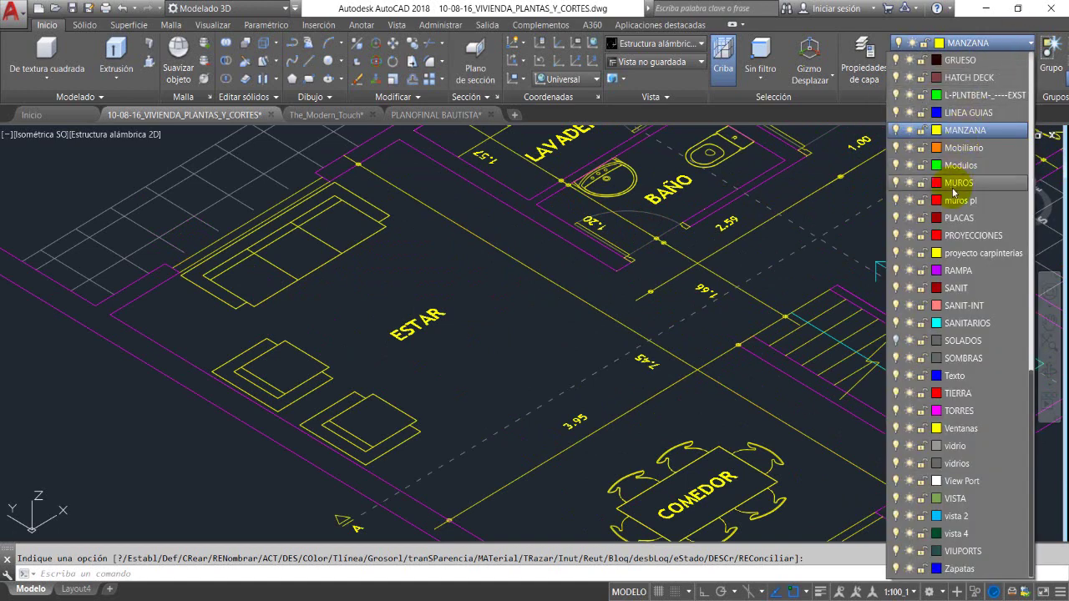
scroll(954, 191, "up", 8)
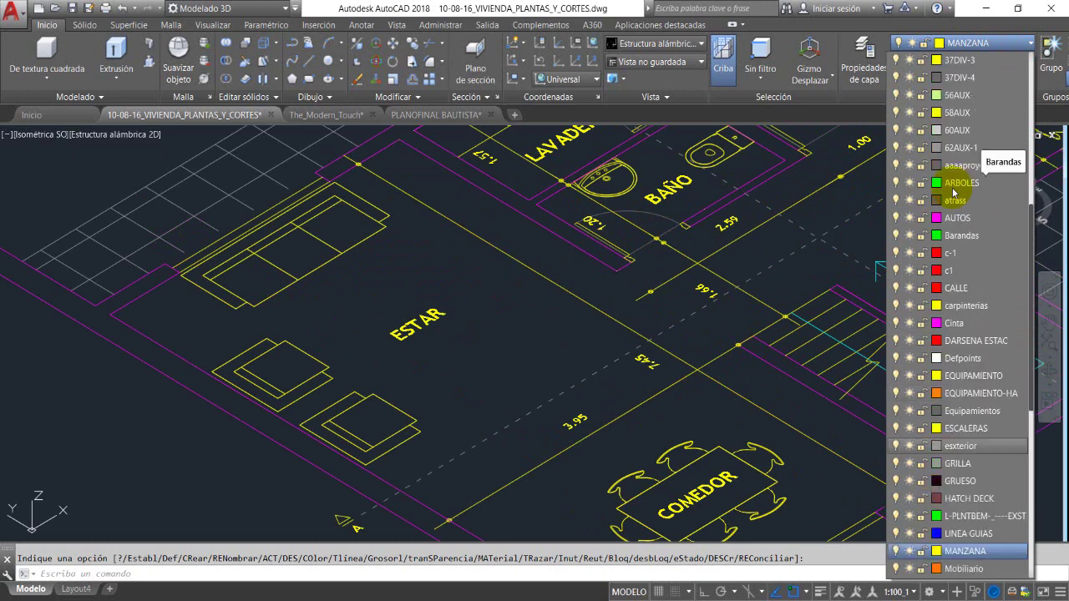
scroll(953, 191, "up", 7)
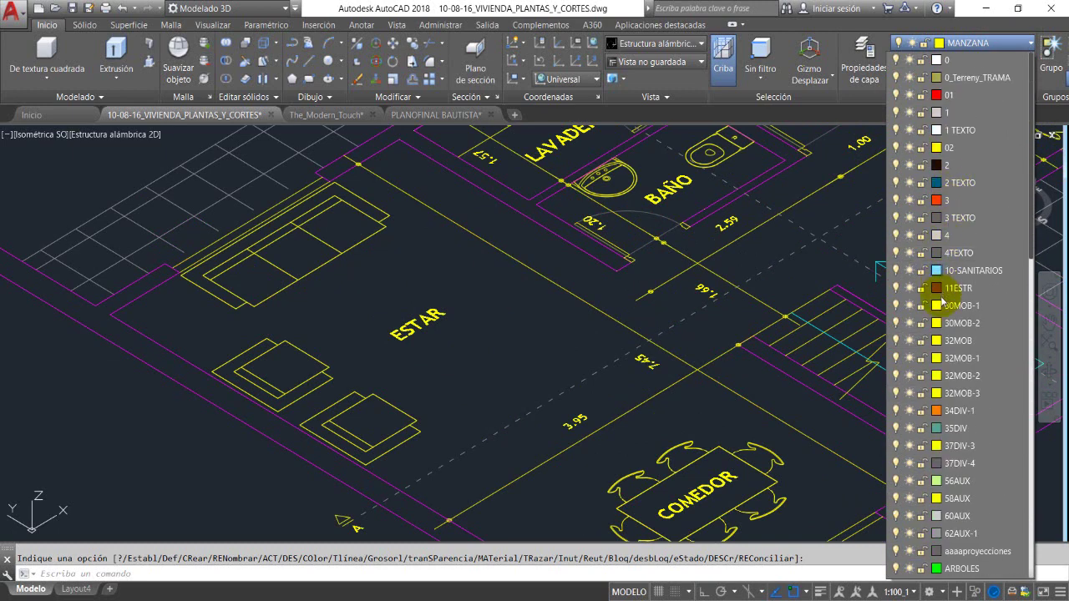
left_click(899, 306)
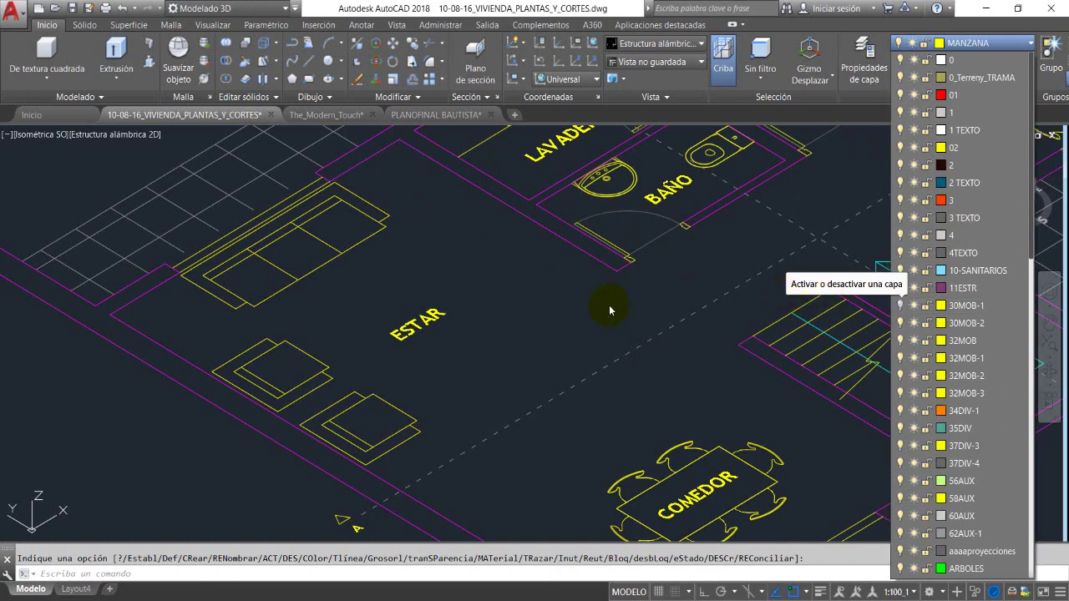
scroll(609, 304, "down", 5)
scroll(664, 289, "up", 4)
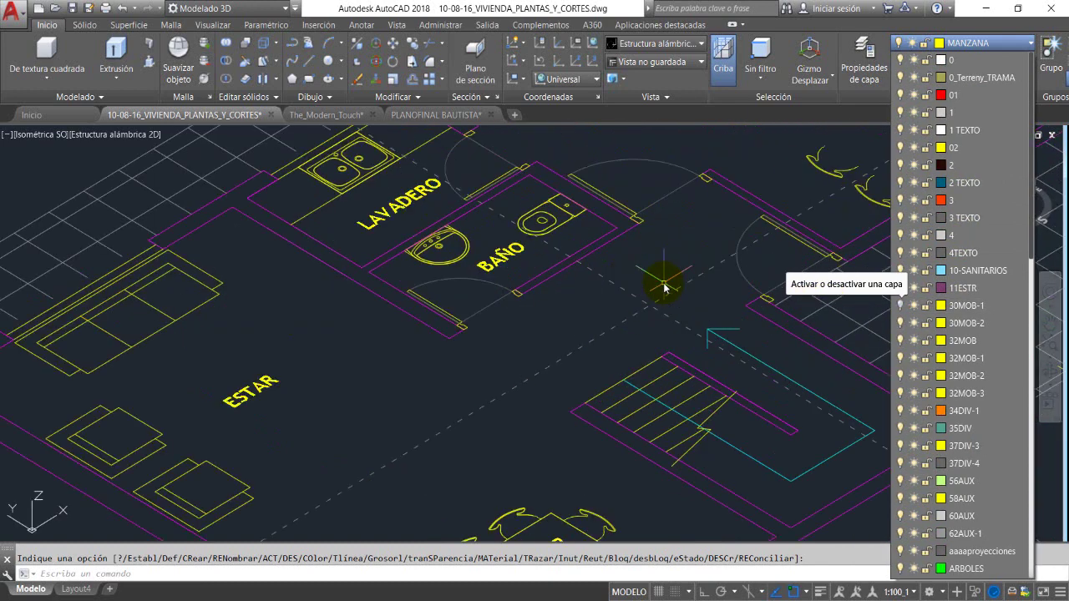
scroll(664, 288, "down", 2)
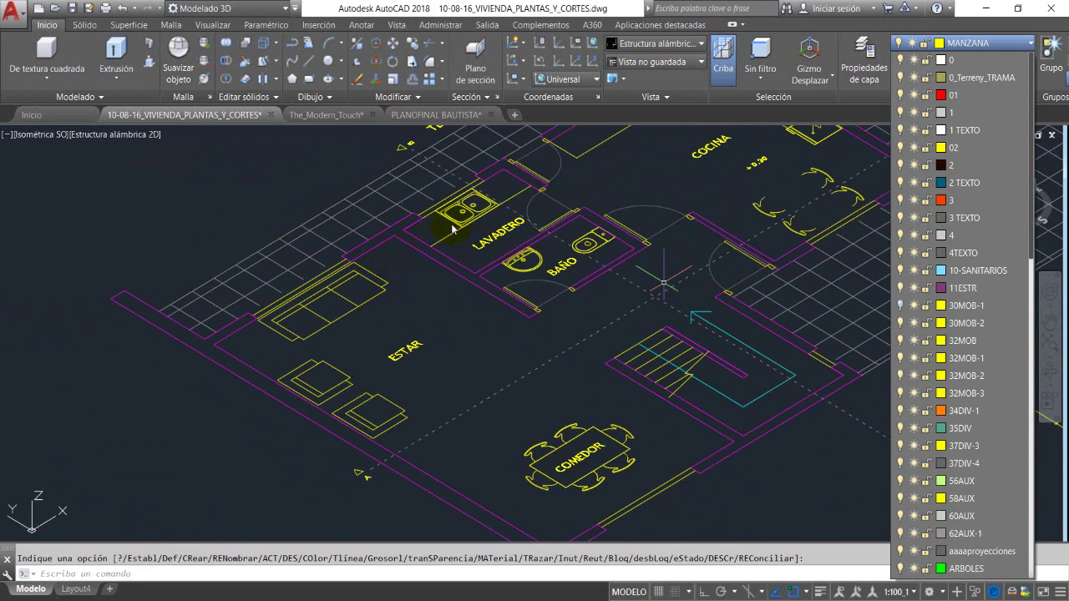
left_click(414, 344)
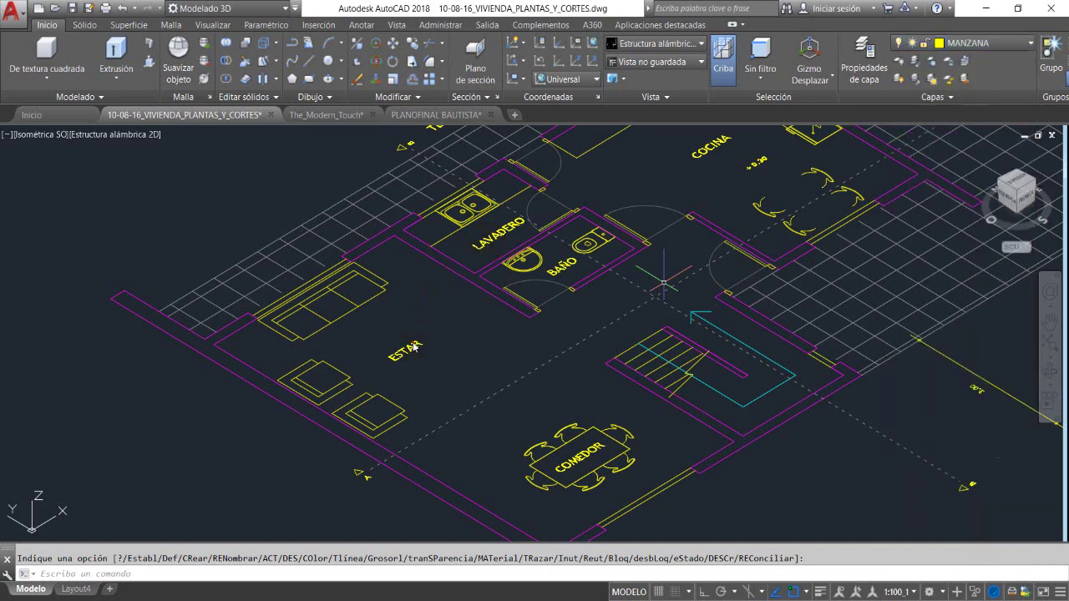
Identify the ESTAR label's layer and try turning off that layer, proyecto carpinterias
mouse_move(405, 338)
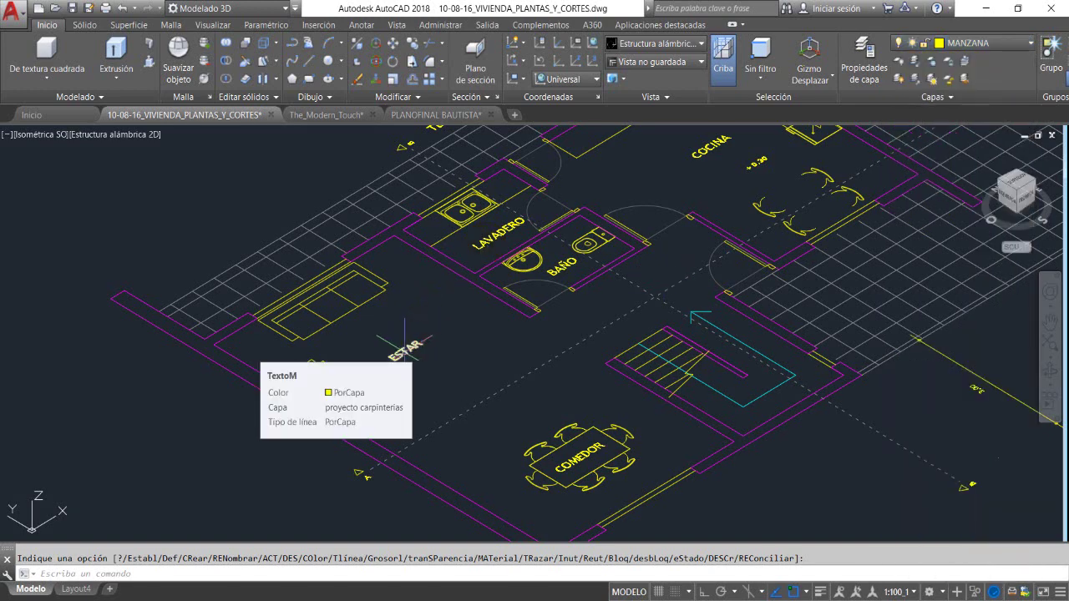
left_click(1002, 44)
left_click(917, 181)
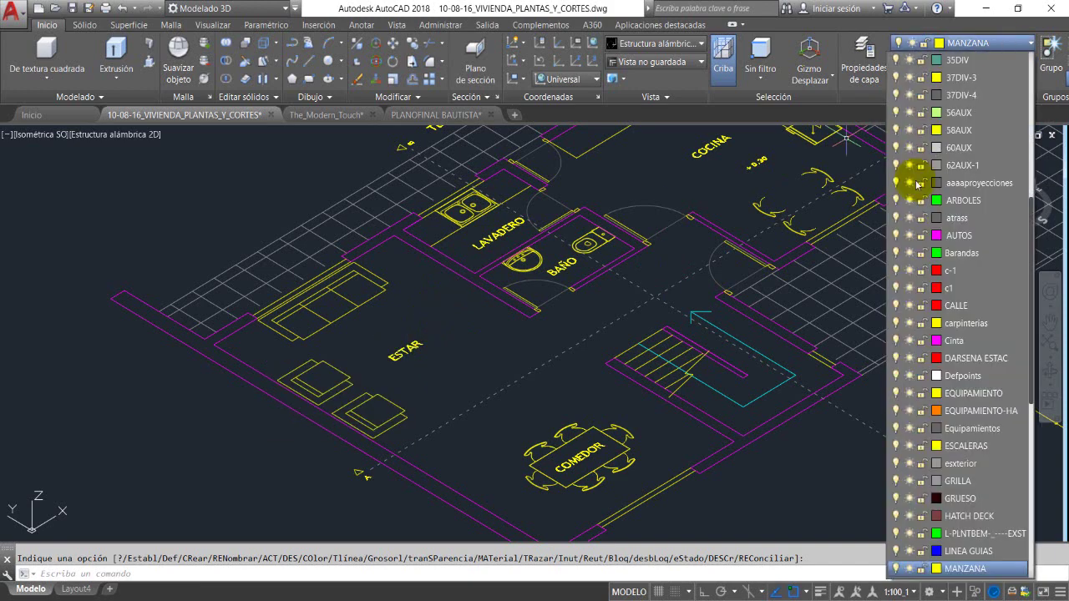
scroll(953, 381, "down", 8)
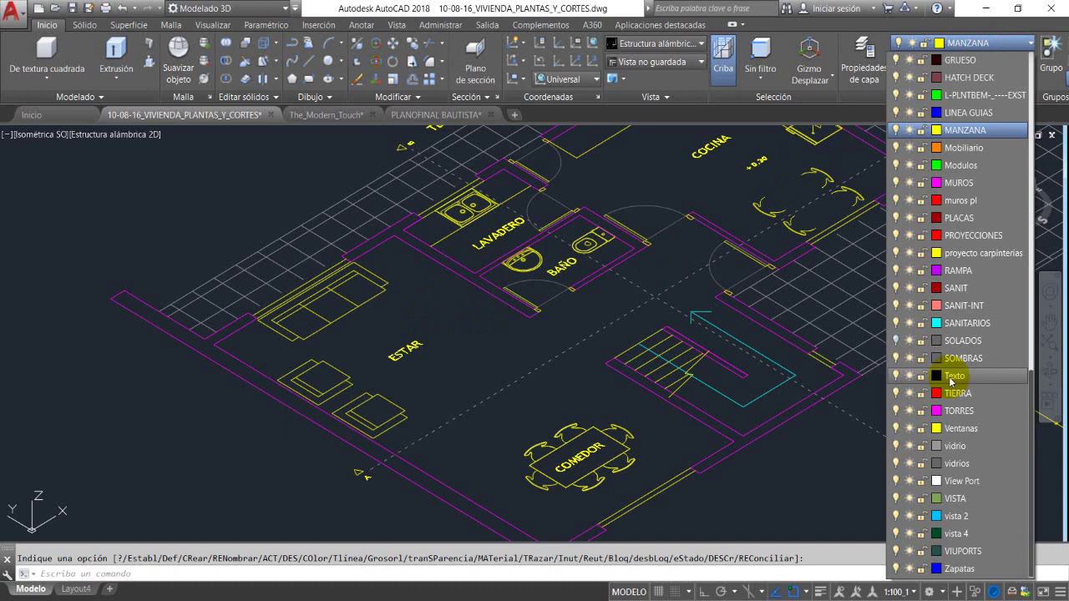
left_click(895, 254)
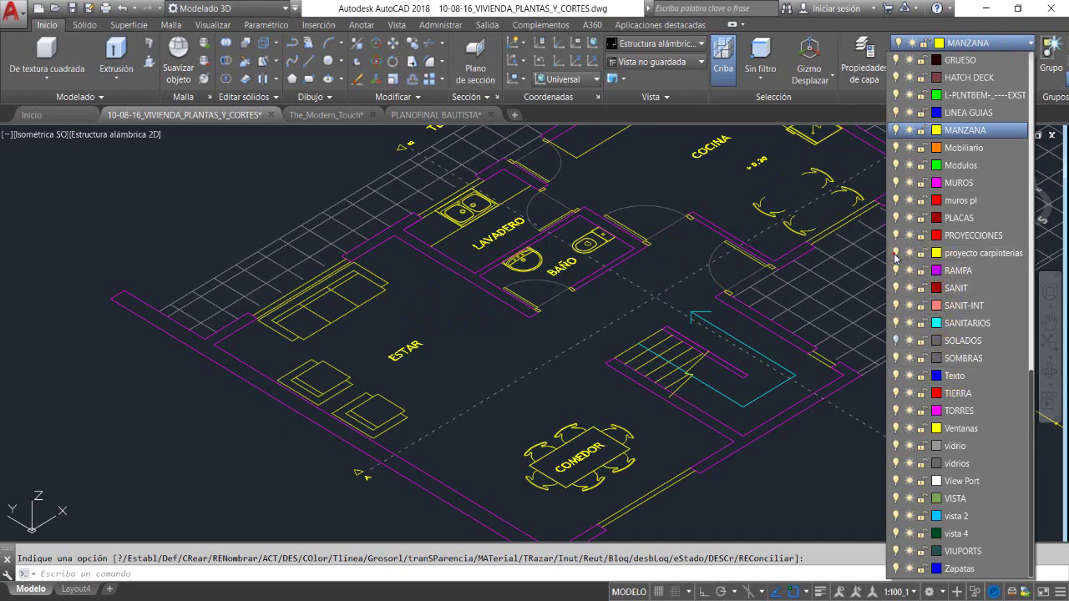
left_click(896, 253)
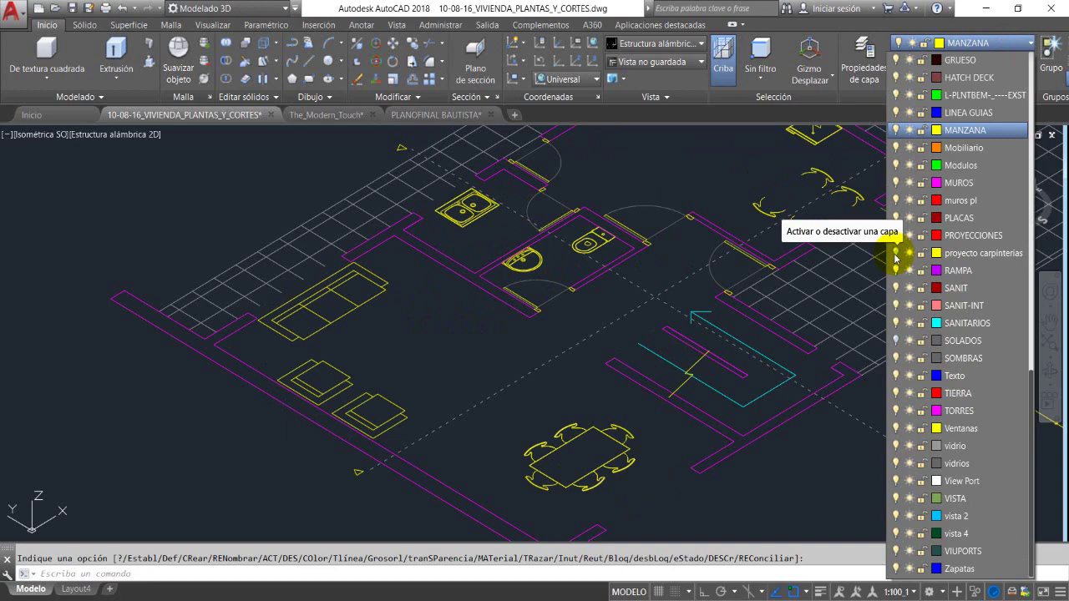
left_click(620, 359)
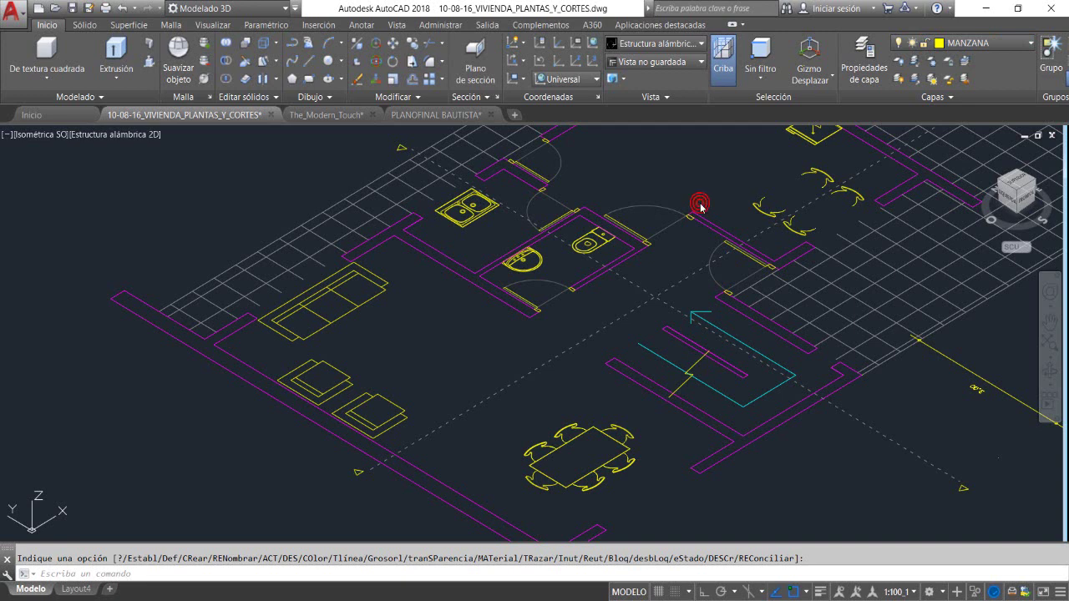
Examine the simplified floor plans and house sections, ending close up on the windows and doors of the first section
left_click(700, 207)
middle_click(700, 207)
middle_click(700, 207)
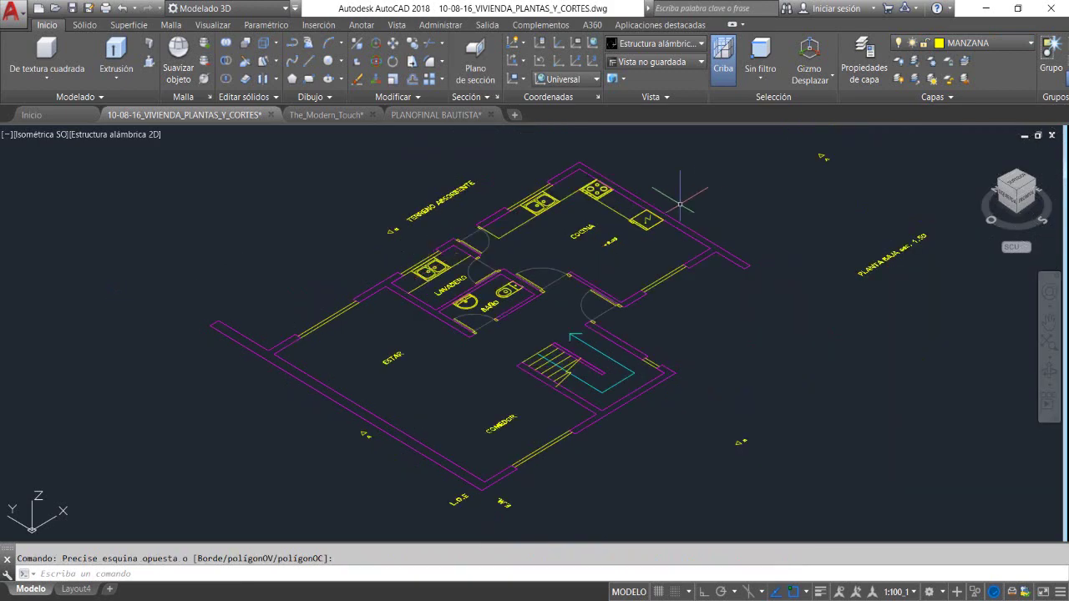
scroll(671, 204, "down", 2)
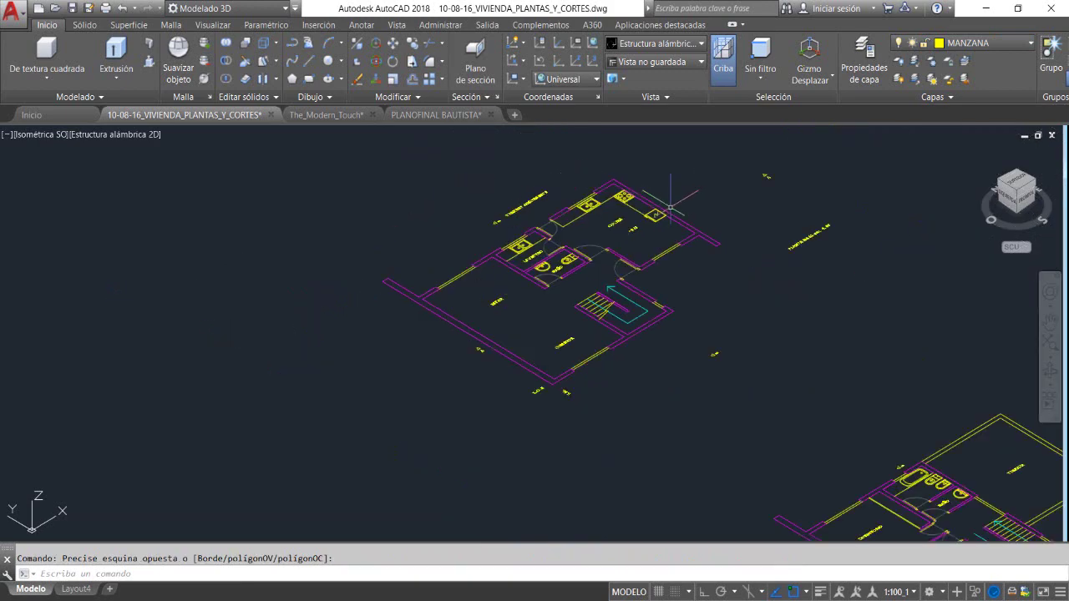
middle_click_drag(811, 334, 554, 312)
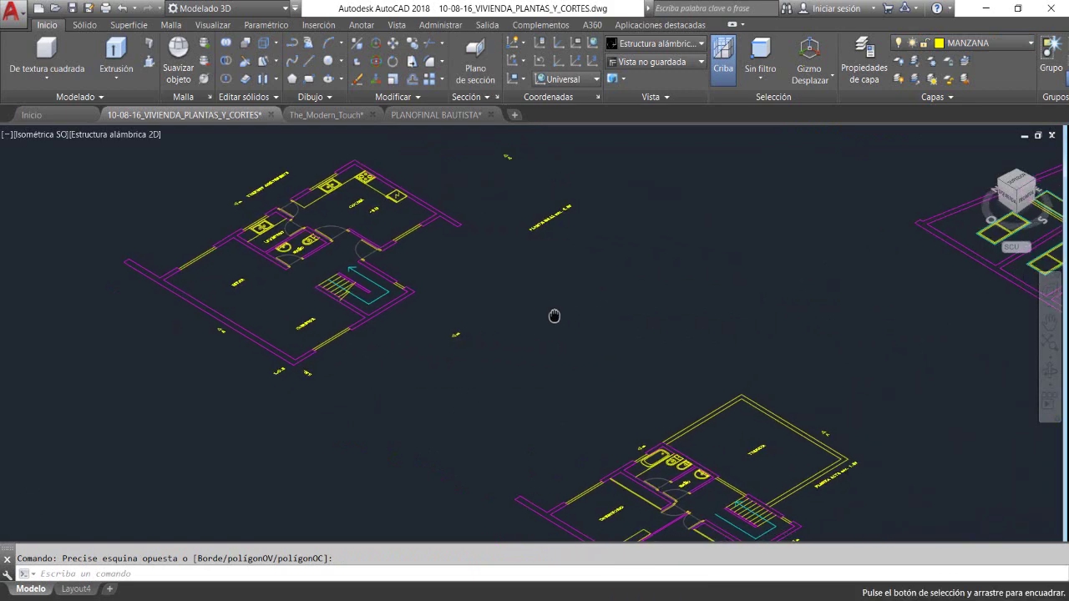
scroll(554, 307, "down", 3)
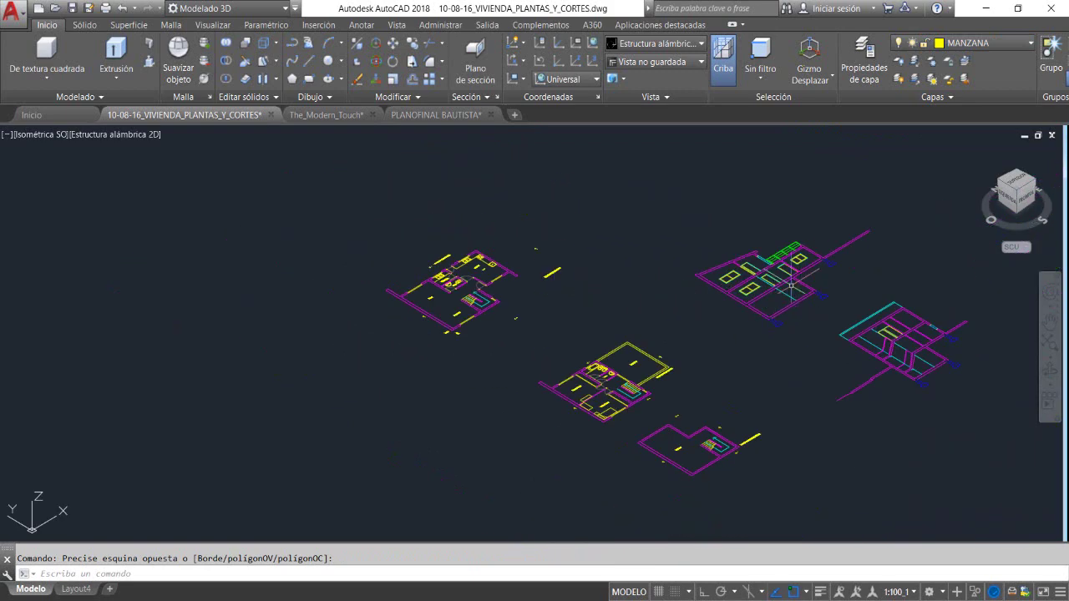
scroll(790, 282, "up", 2)
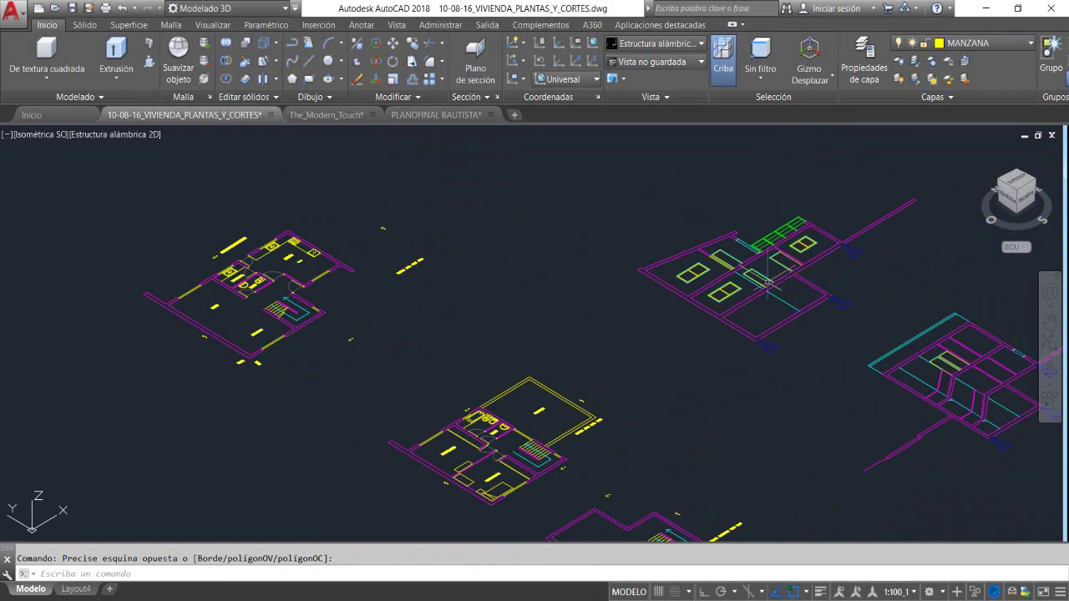
scroll(767, 283, "up", 3)
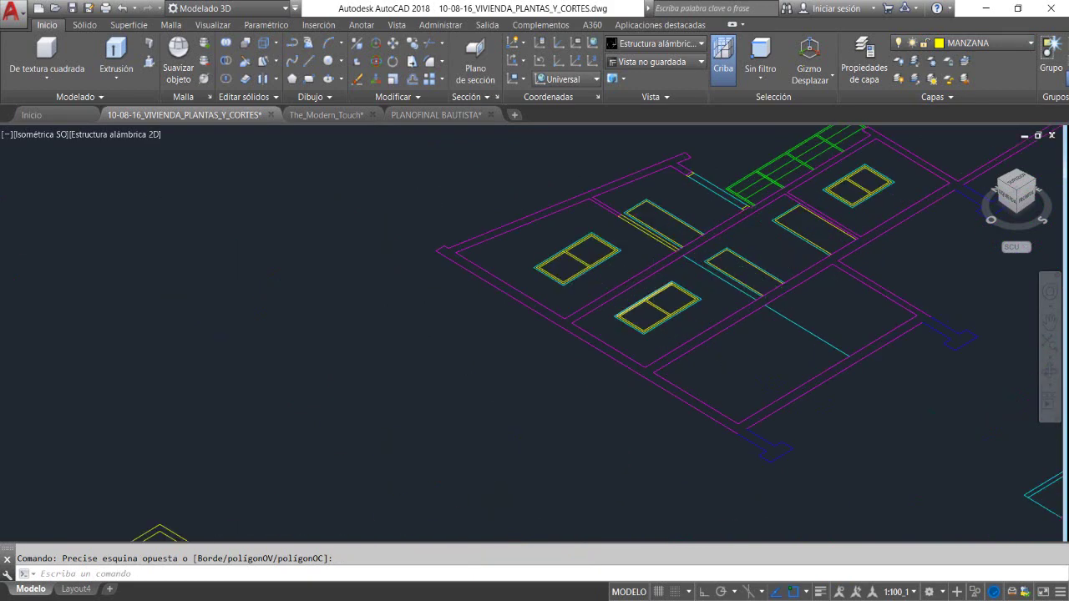
scroll(653, 292, "up", 2)
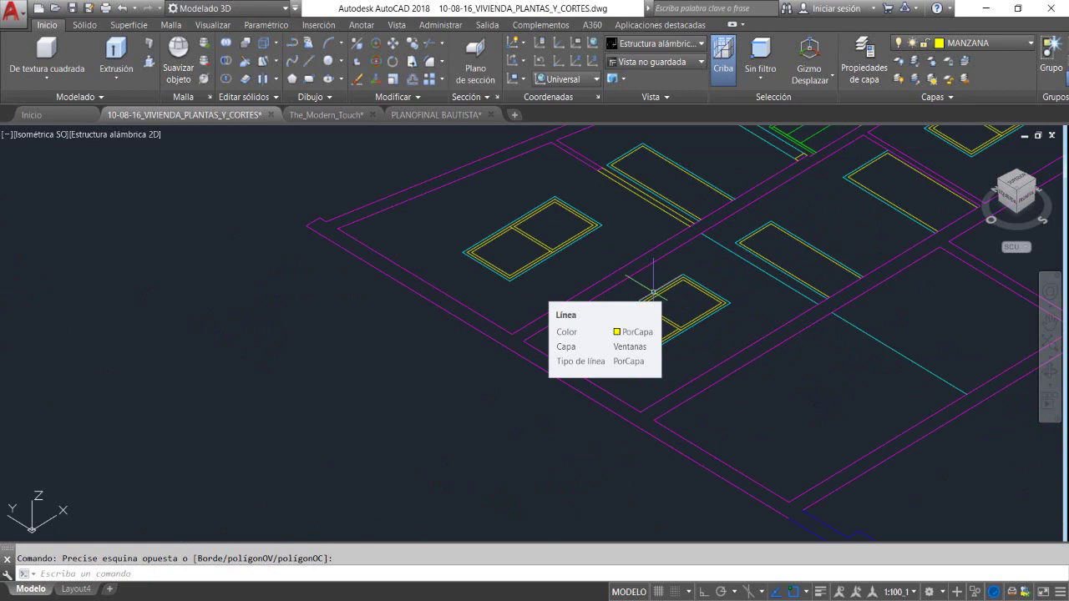
Measure with DIST from the room's floor corner towards the lower window in the section
type("DIST")
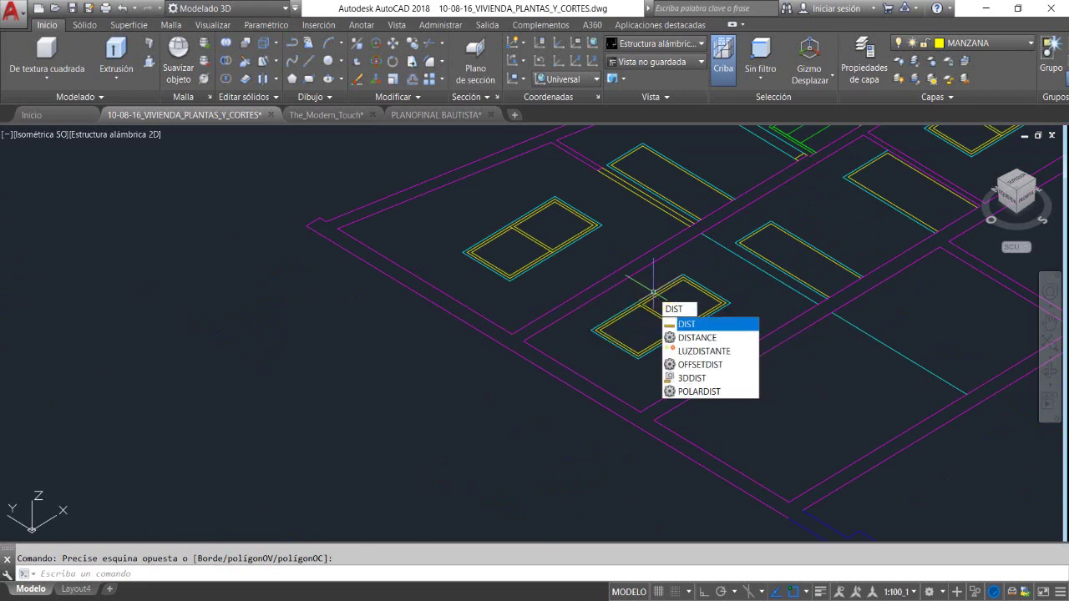
key("Return")
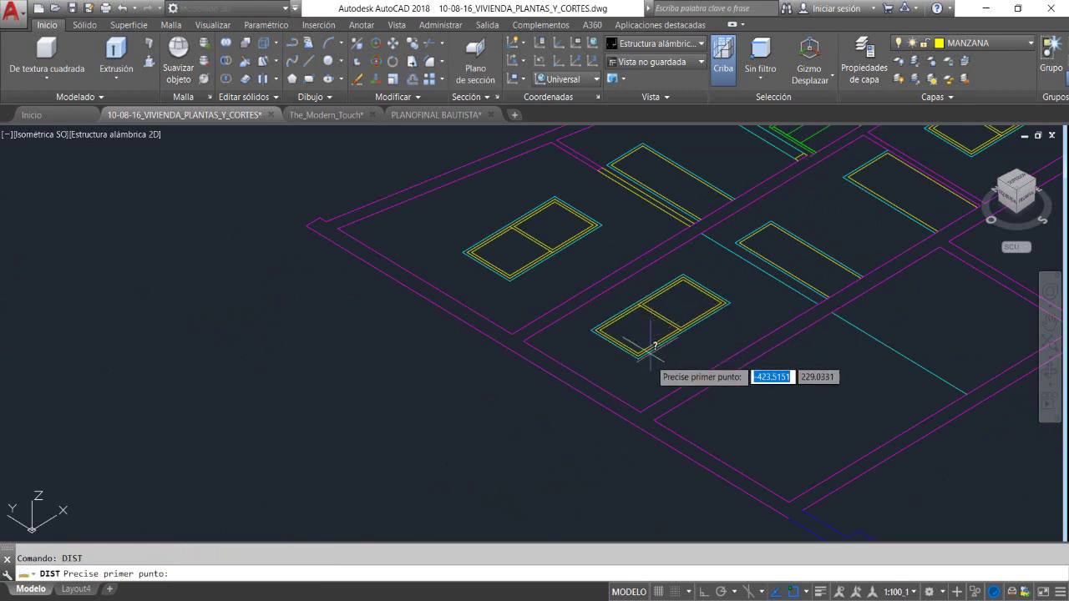
left_click(640, 407)
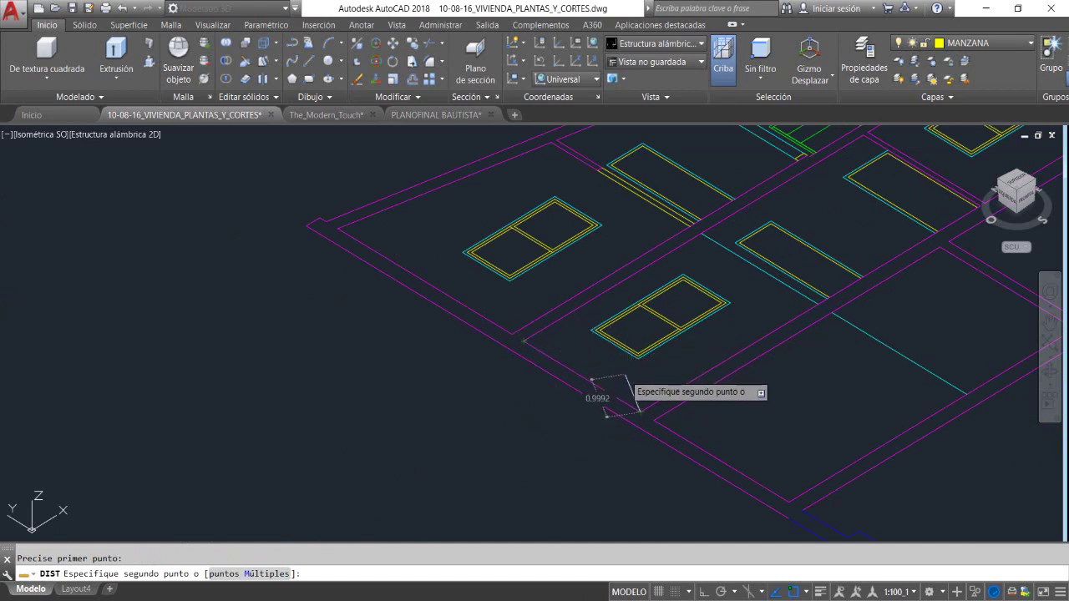
key("Escape")
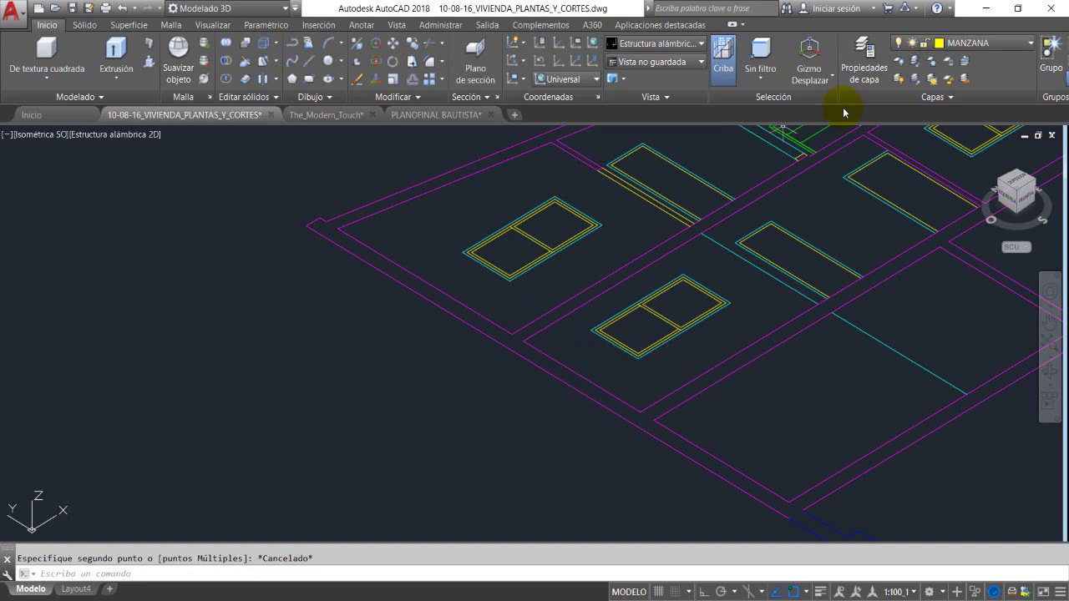
Measure the height of the lower two-pane window's frame in the section
right_click(470, 281)
left_click(502, 289)
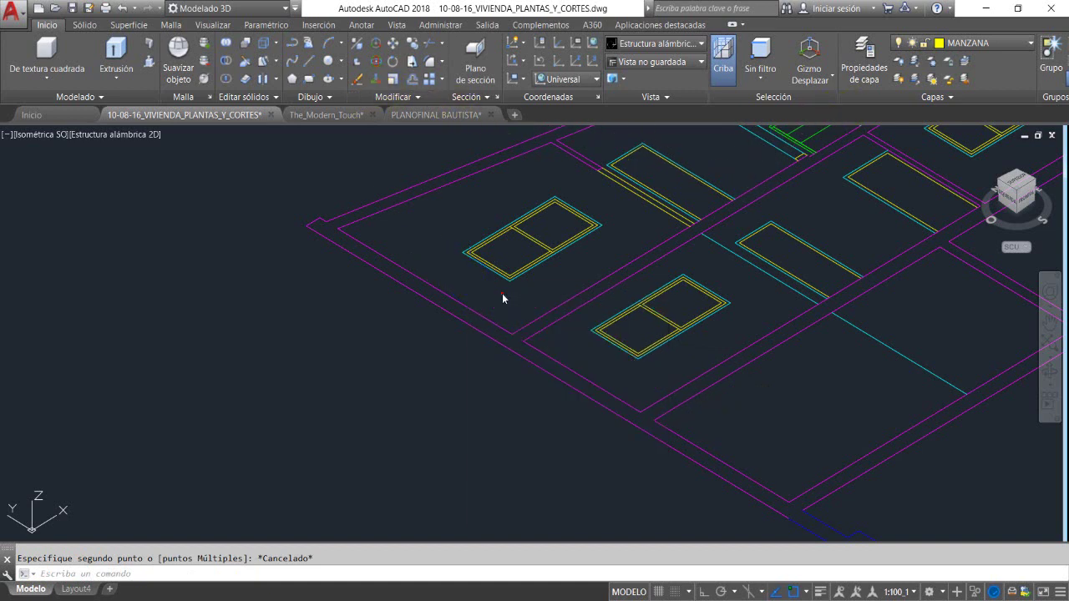
left_click(593, 329)
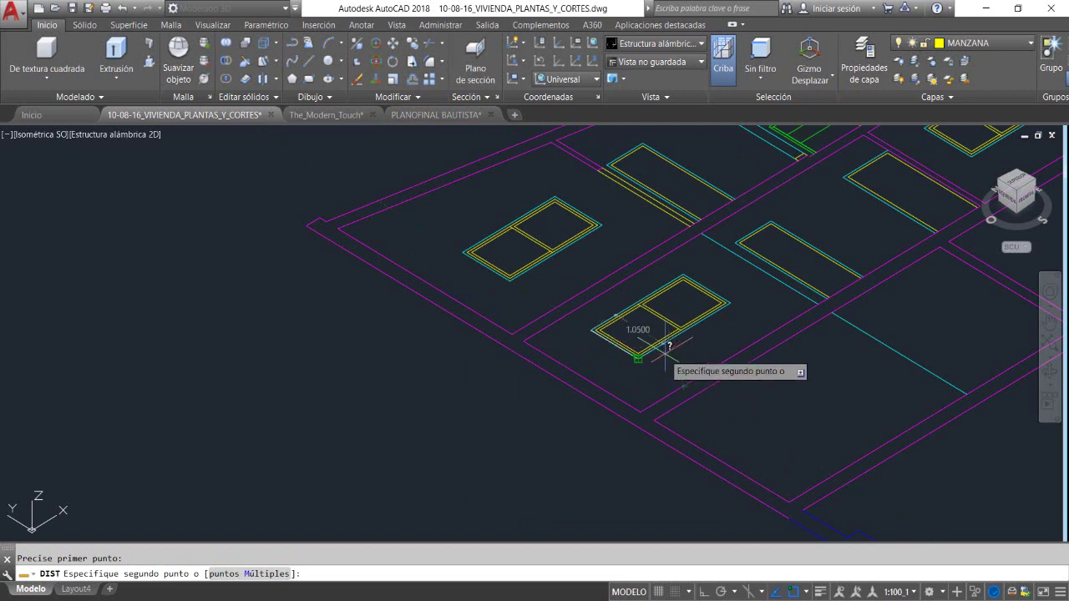
key("Escape")
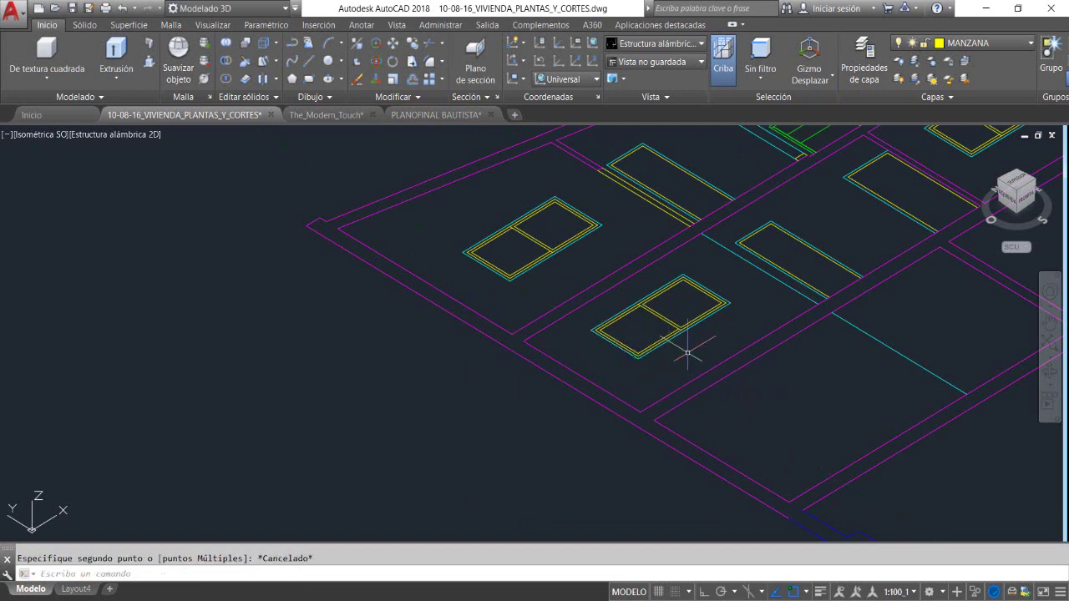
Measure the height of the door beside the lower two-pane window in the section
right_click(814, 224)
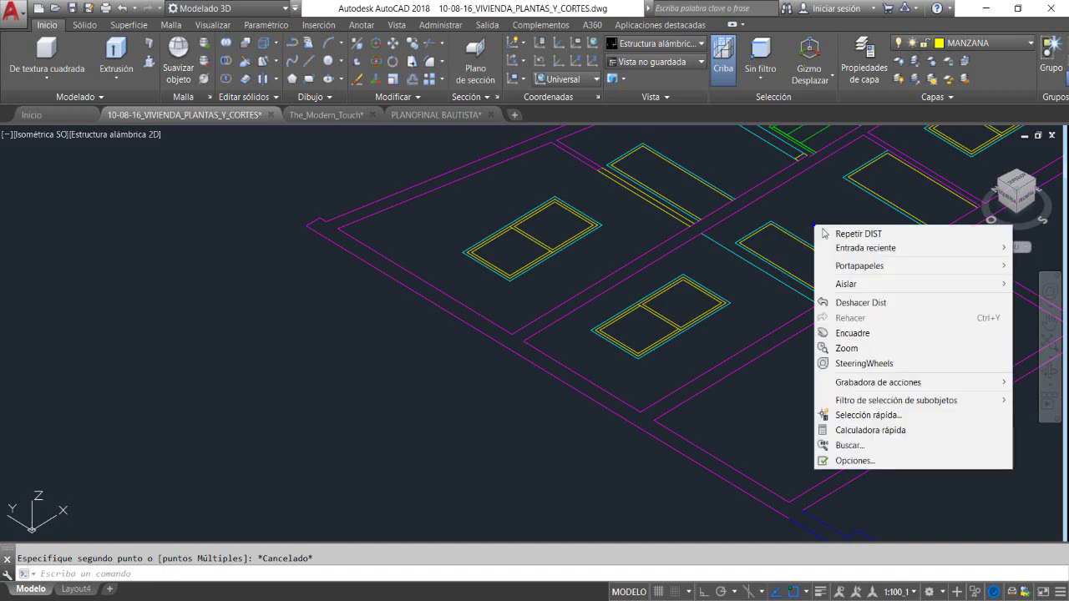
left_click(835, 235)
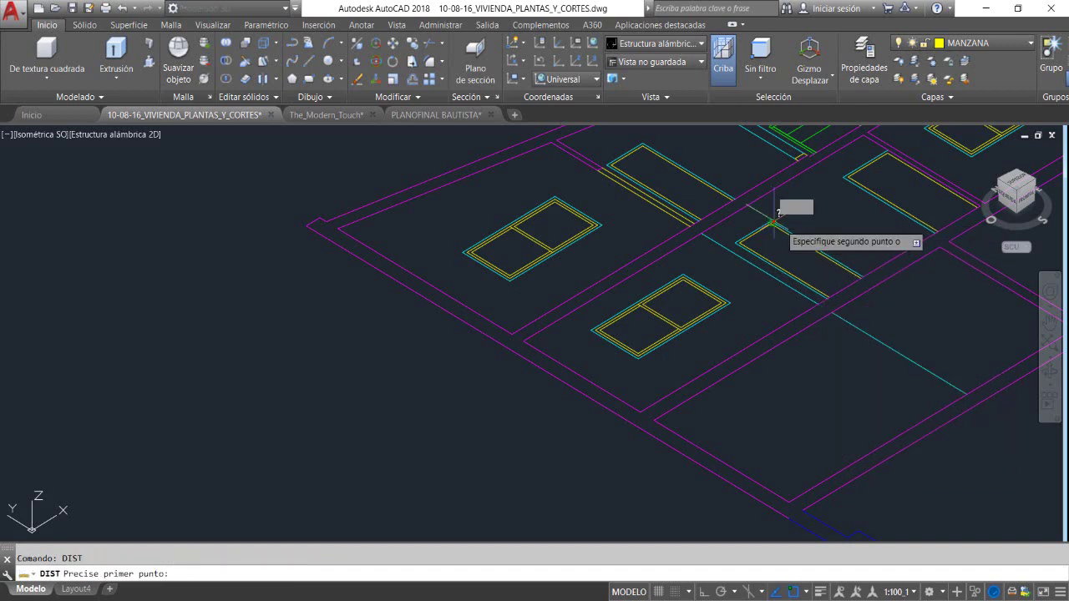
left_click(794, 206)
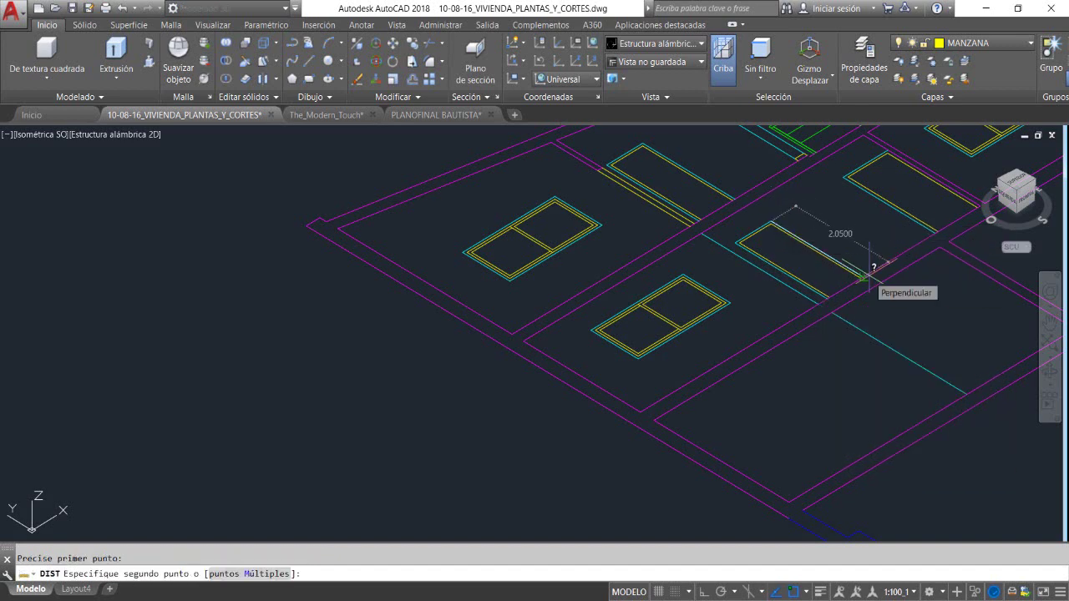
key("Escape")
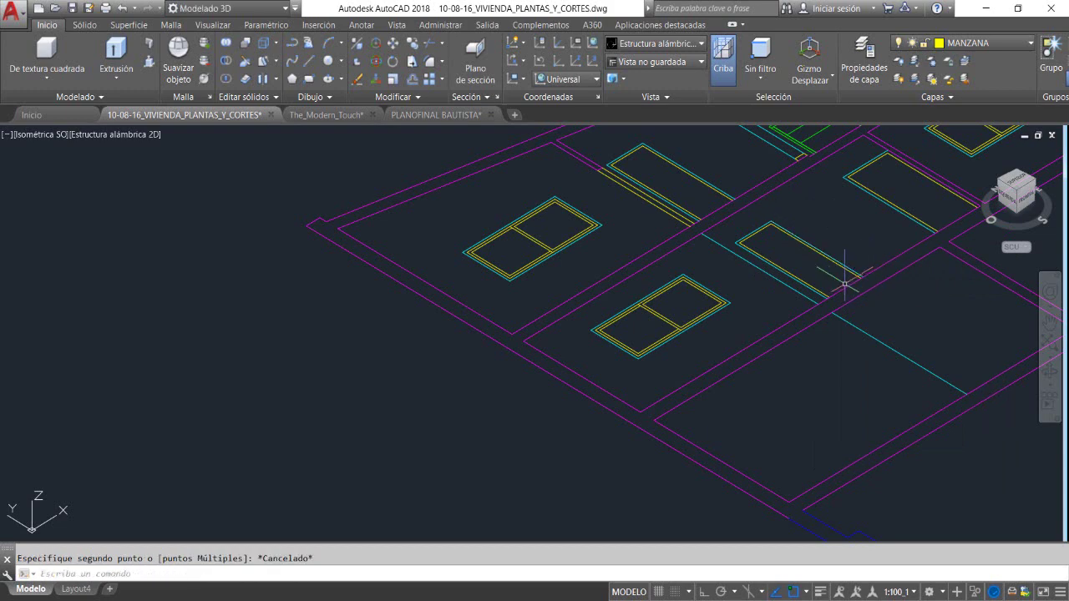
Create a new layer named 03D MUROS and make it the current layer
scroll(844, 284, "down", 4)
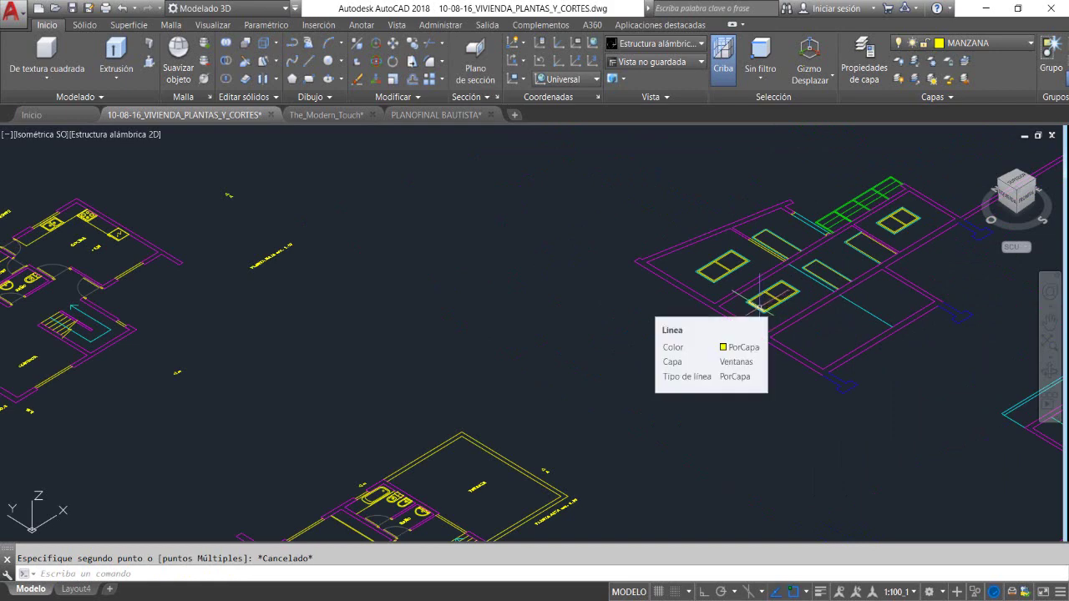
middle_click_drag(690, 306, 1036, 248)
scroll(406, 251, "up", 2)
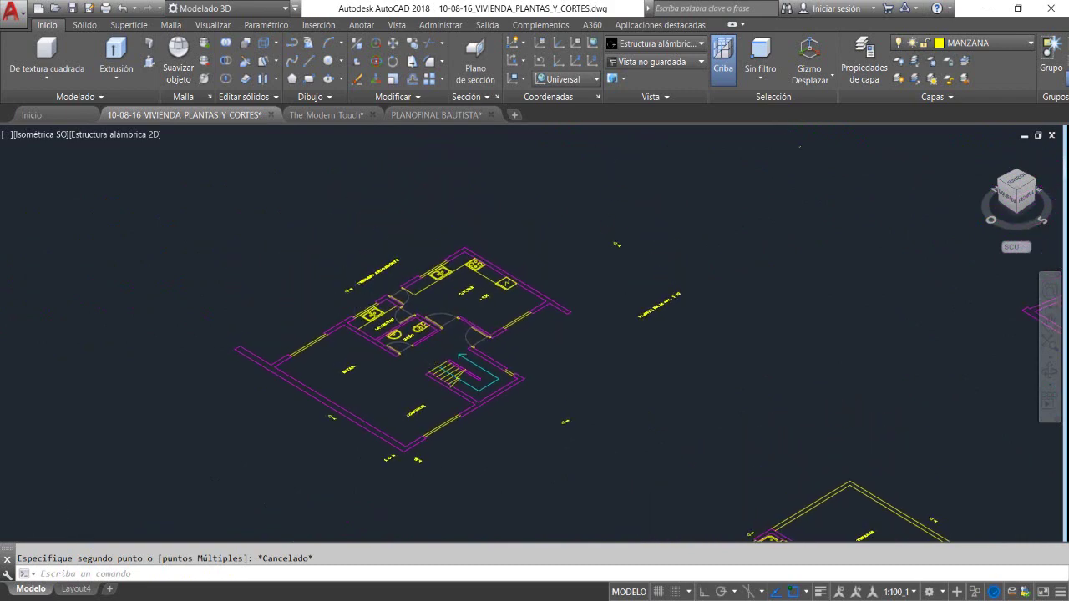
scroll(359, 299, "up", 2)
middle_click_drag(355, 301, 349, 297)
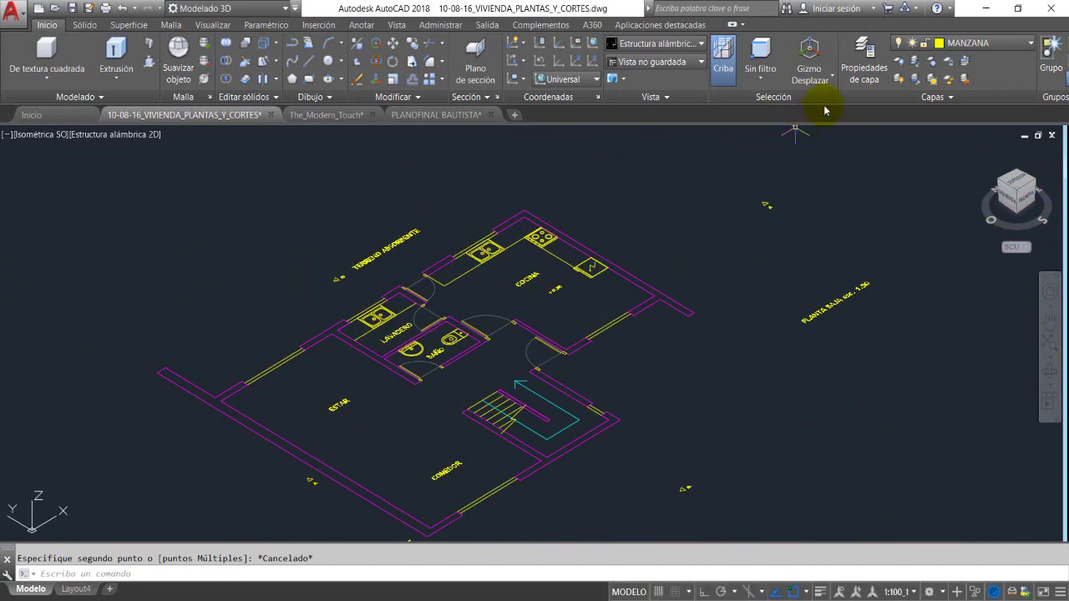
left_click(863, 74)
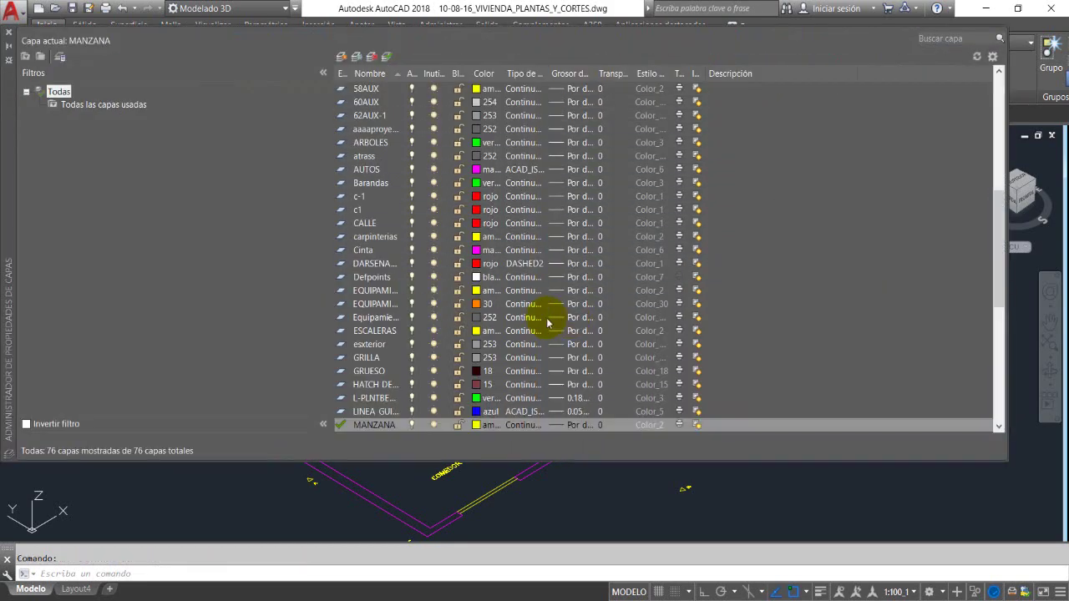
scroll(390, 170, "up", 8)
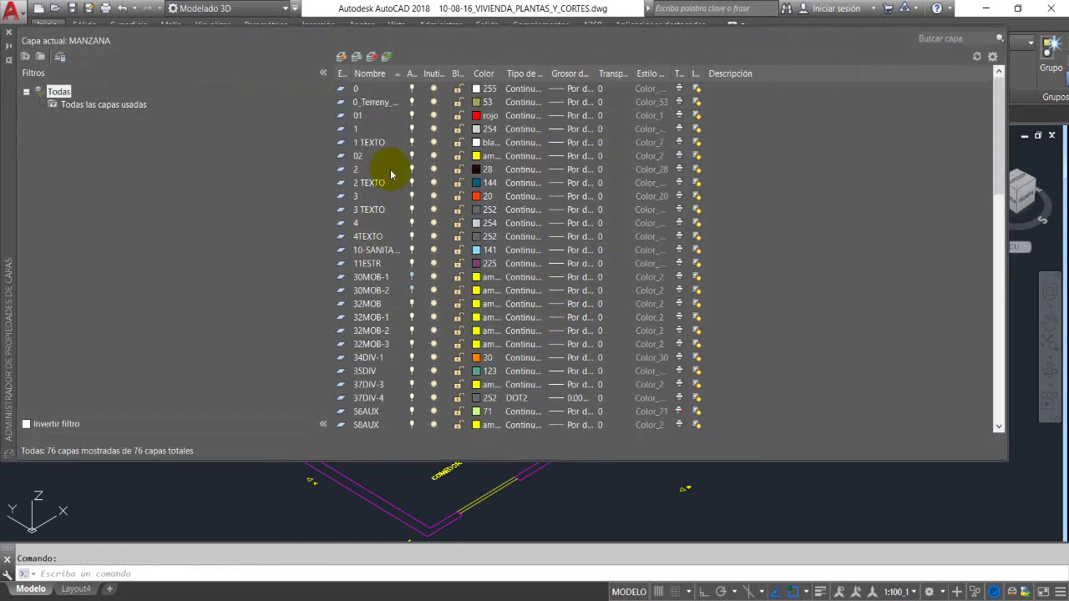
left_click(341, 57)
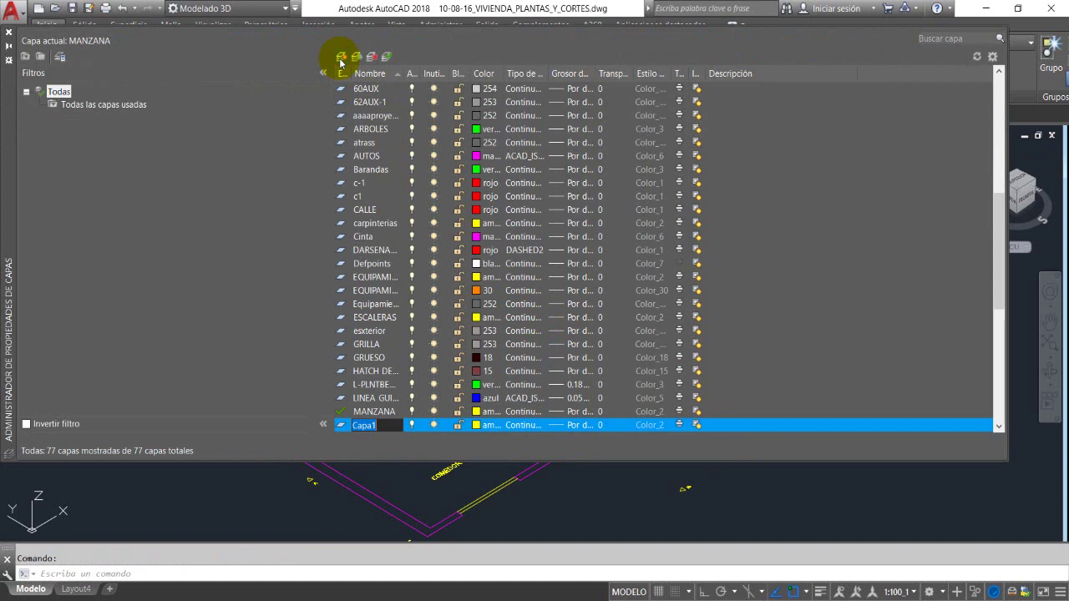
type("03D MUROS")
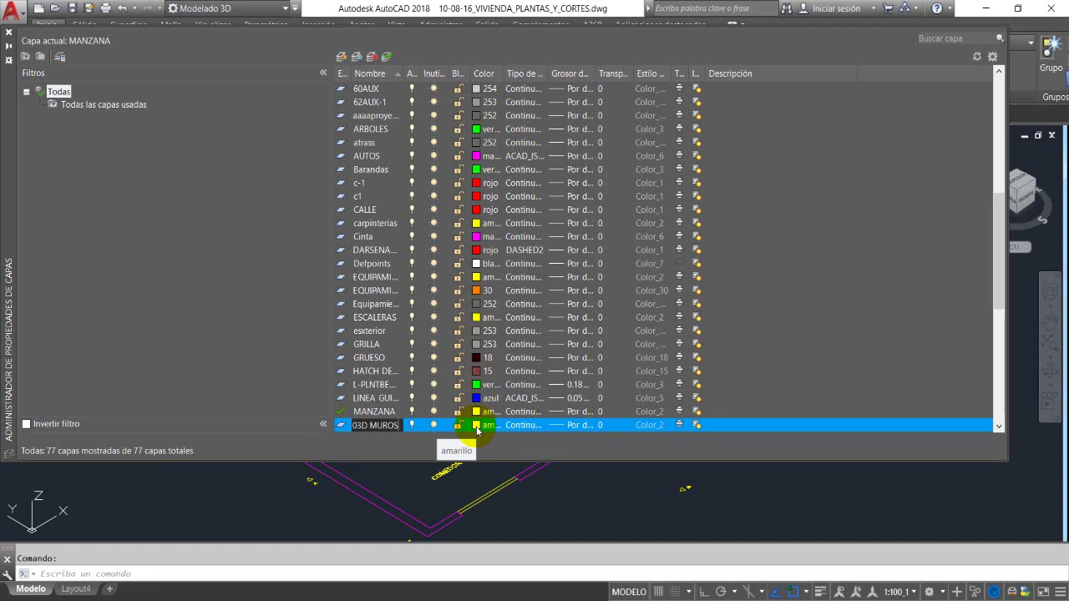
double_click(340, 428)
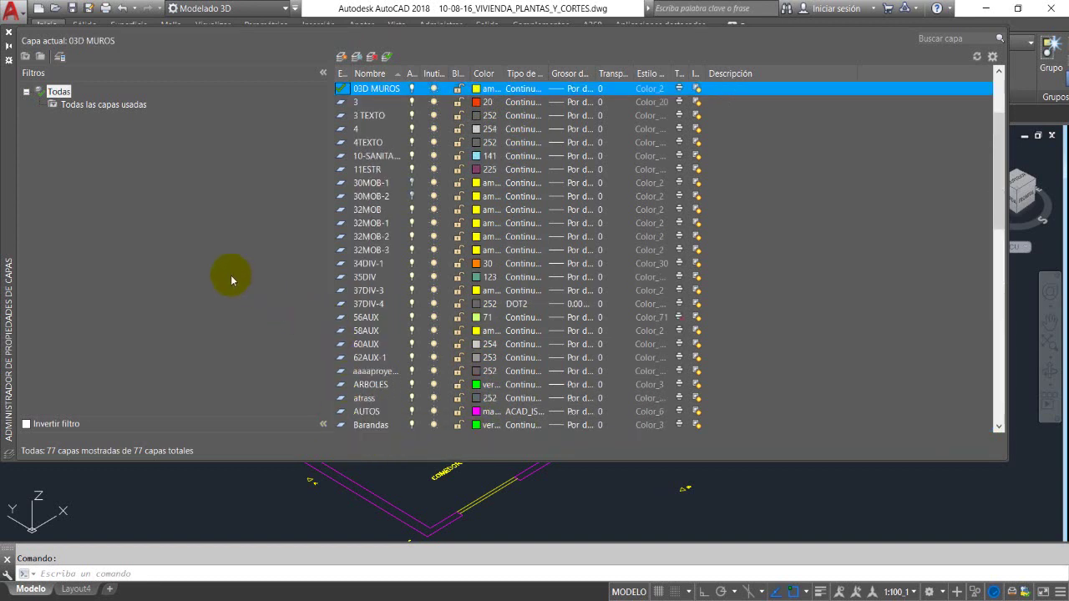
scroll(380, 185, "up", 3)
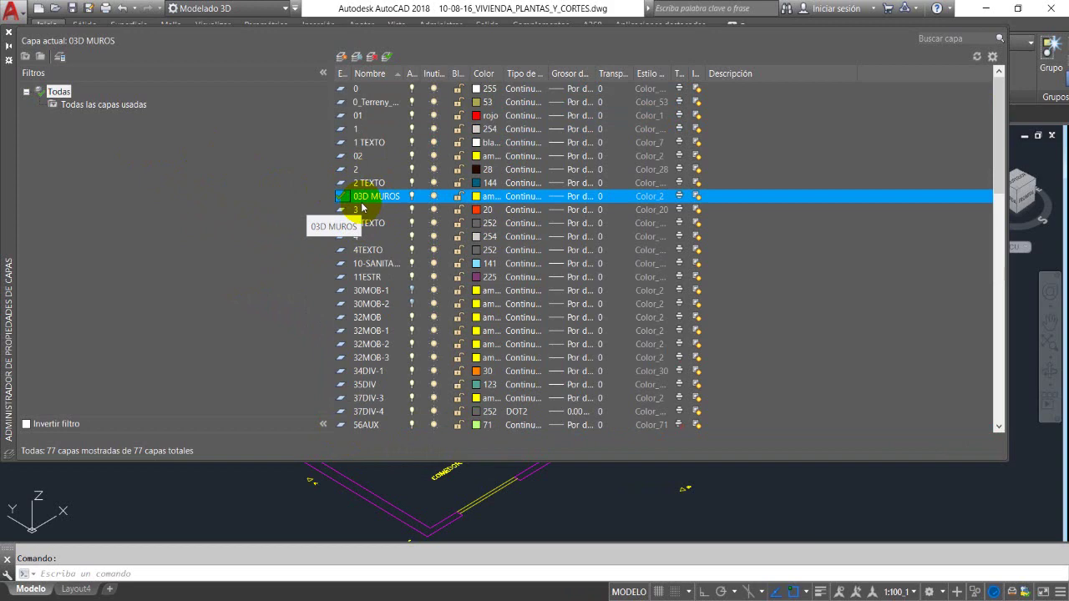
left_click(9, 34)
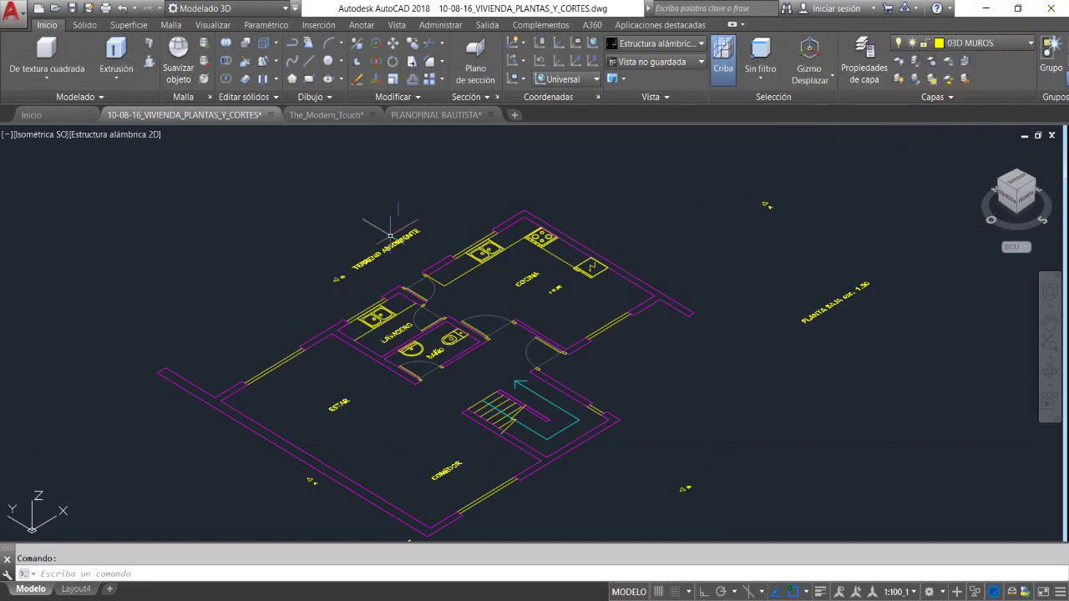
Presspull the long outer wall beside ESTAR and COMEDOR in the ground floor plan to a height of 2.6
middle_click_drag(318, 259, 343, 210)
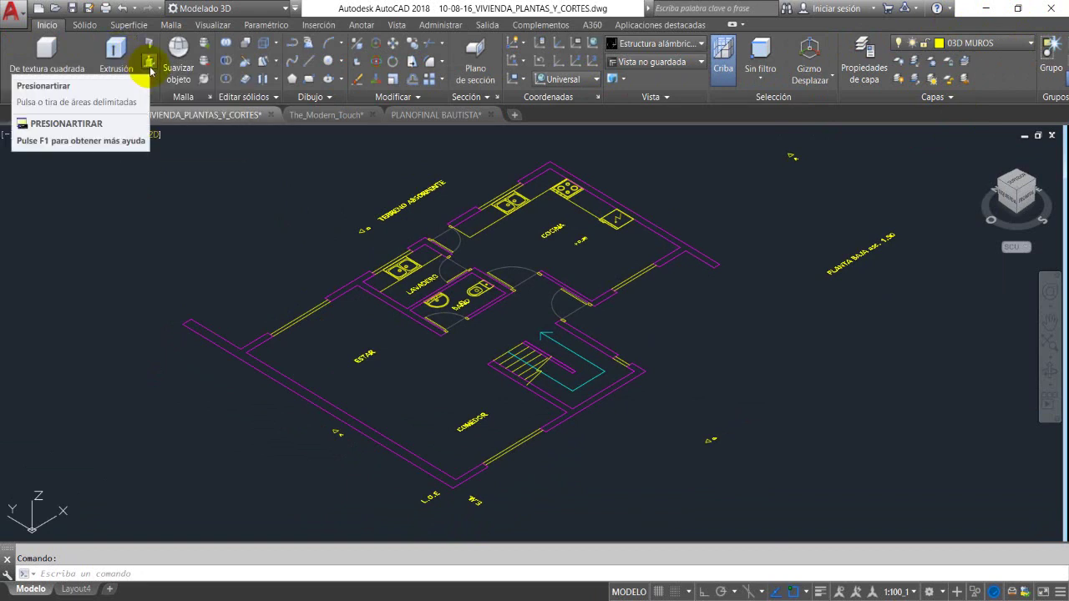
left_click(150, 63)
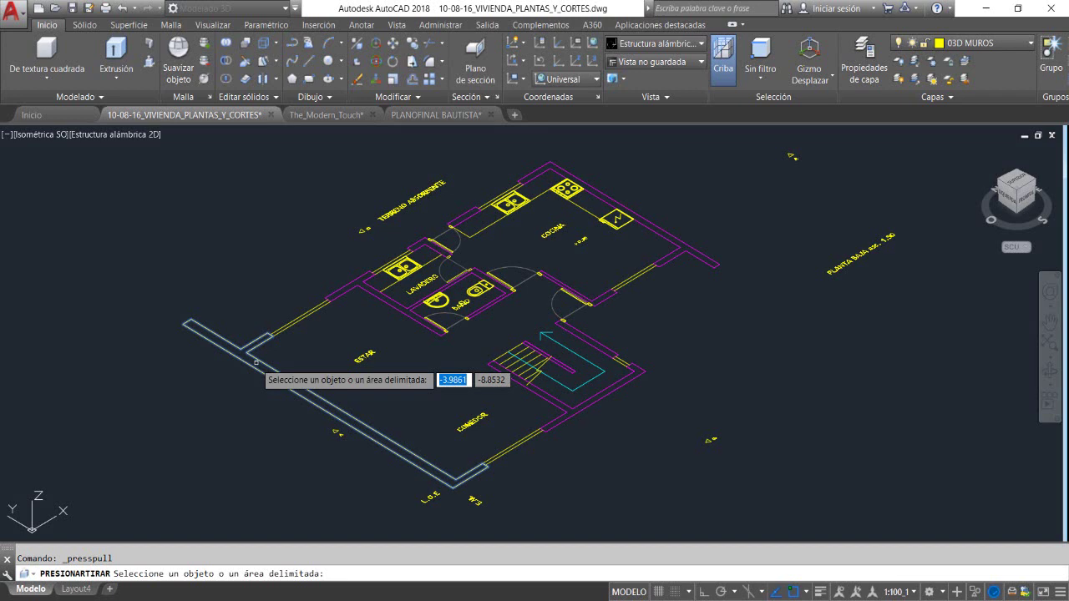
left_click(256, 361)
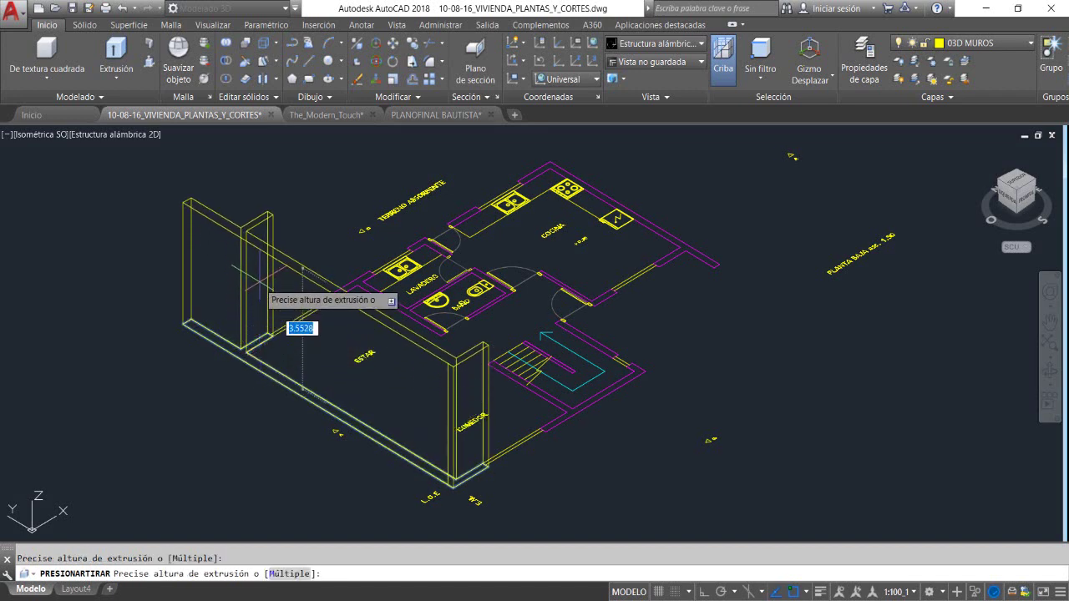
type("2.6")
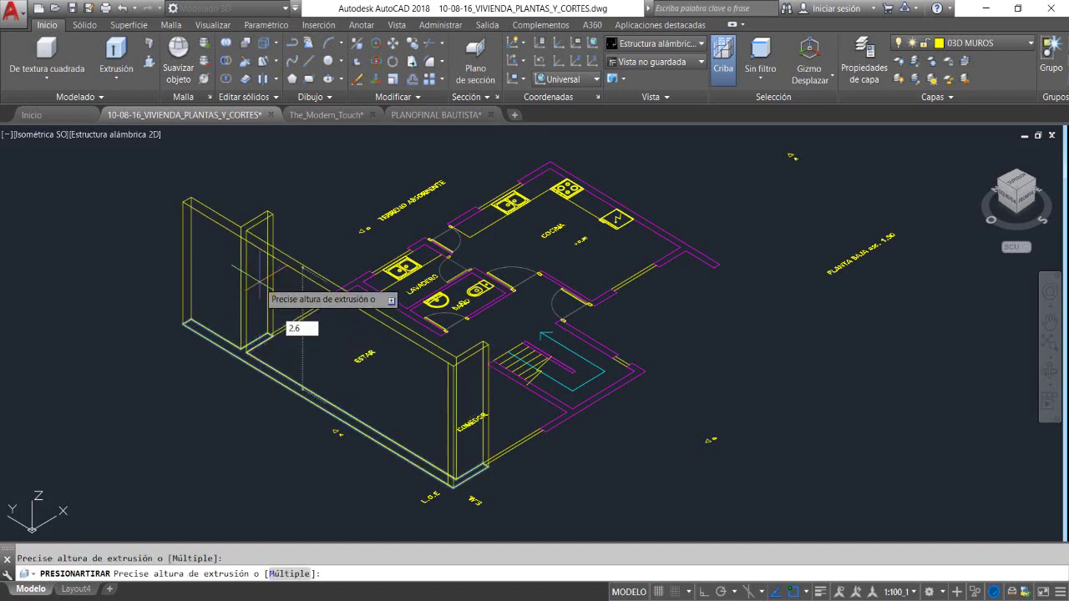
key("Return")
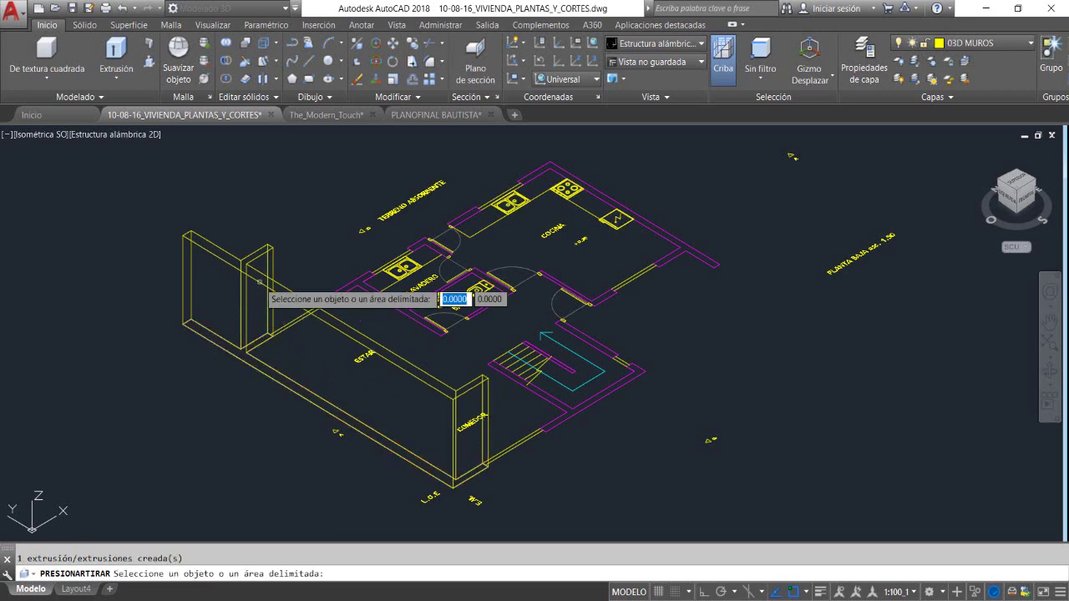
key("Return")
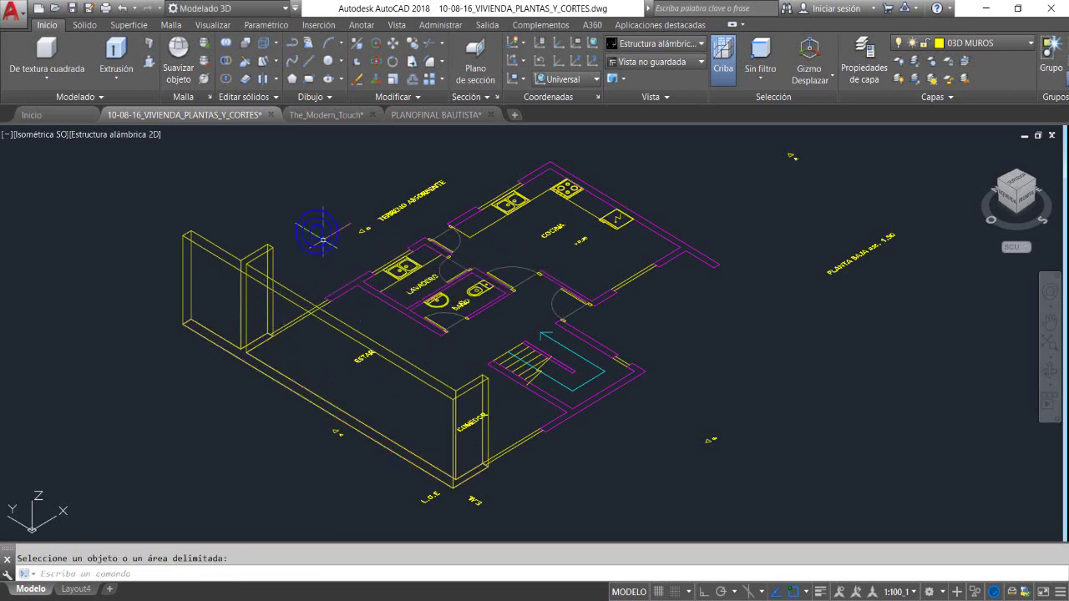
View the extruded wall in the Conceptual visual style and return to the 2D wireframe style
left_click(122, 135)
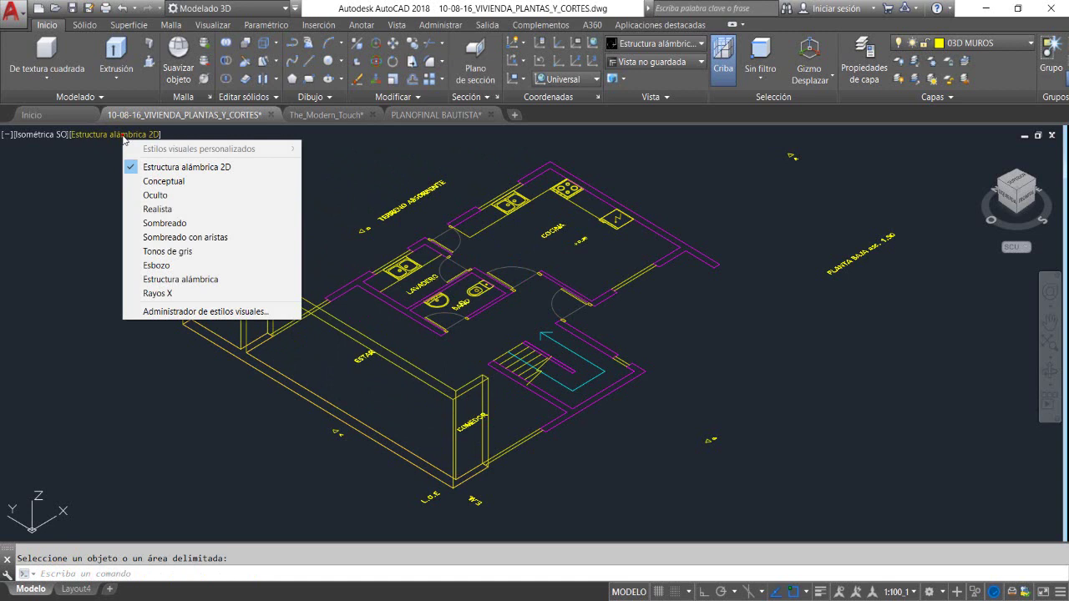
left_click(134, 182)
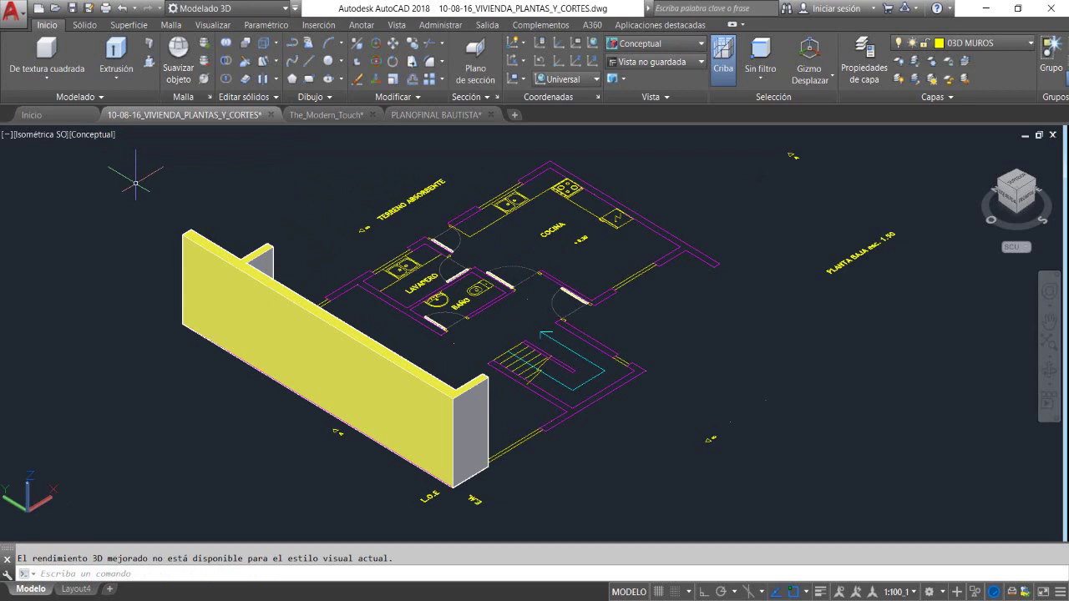
left_click(83, 135)
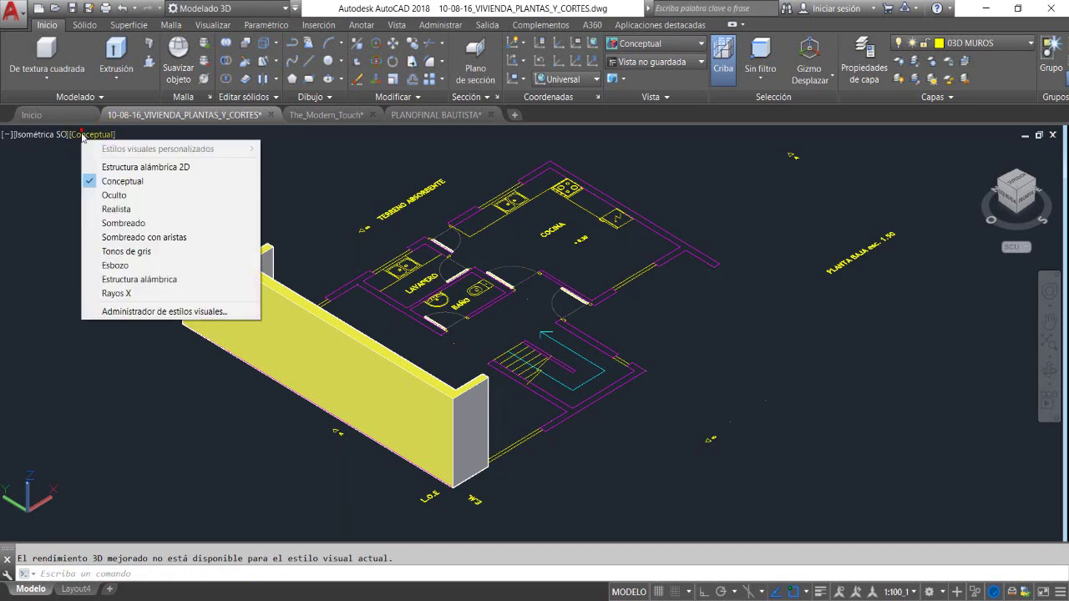
left_click(104, 171)
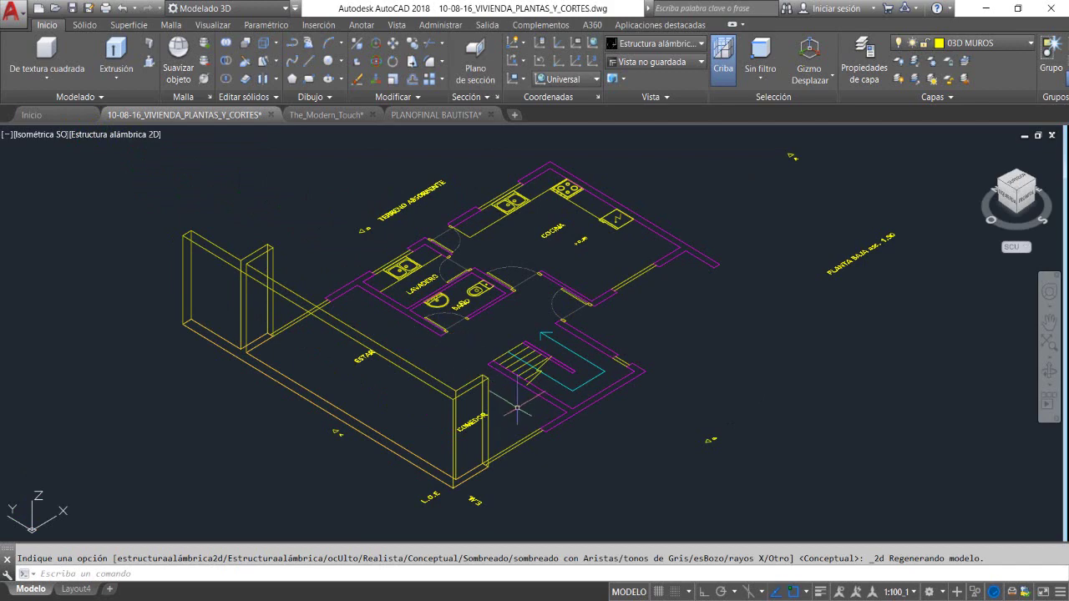
Measure the thickness of the wall between the stairs and COMEDOR at its free end with DIST
scroll(555, 393, "up", 6)
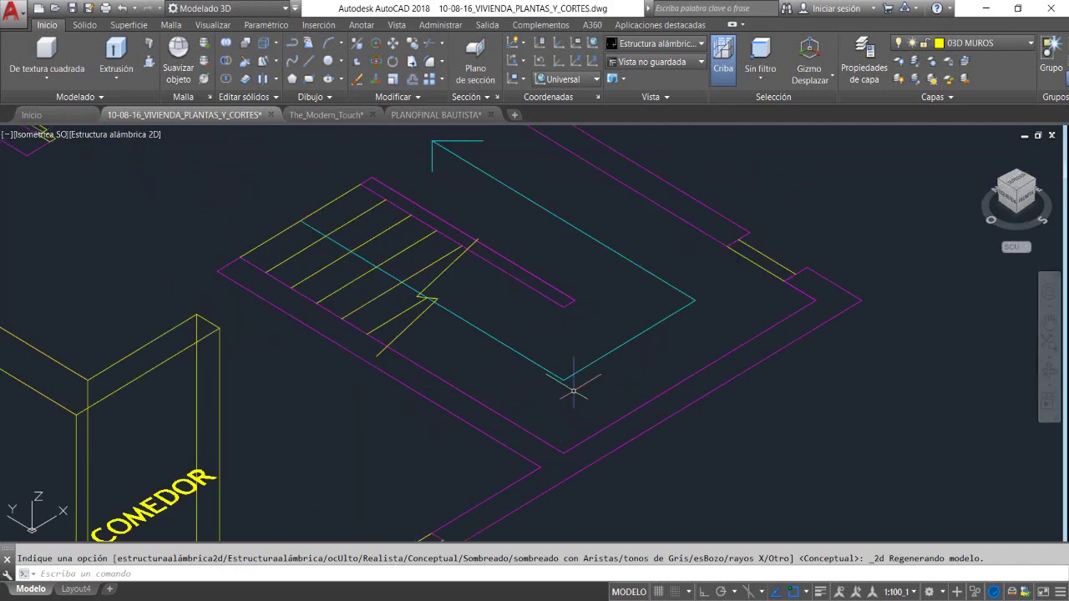
scroll(473, 338, "down", 3)
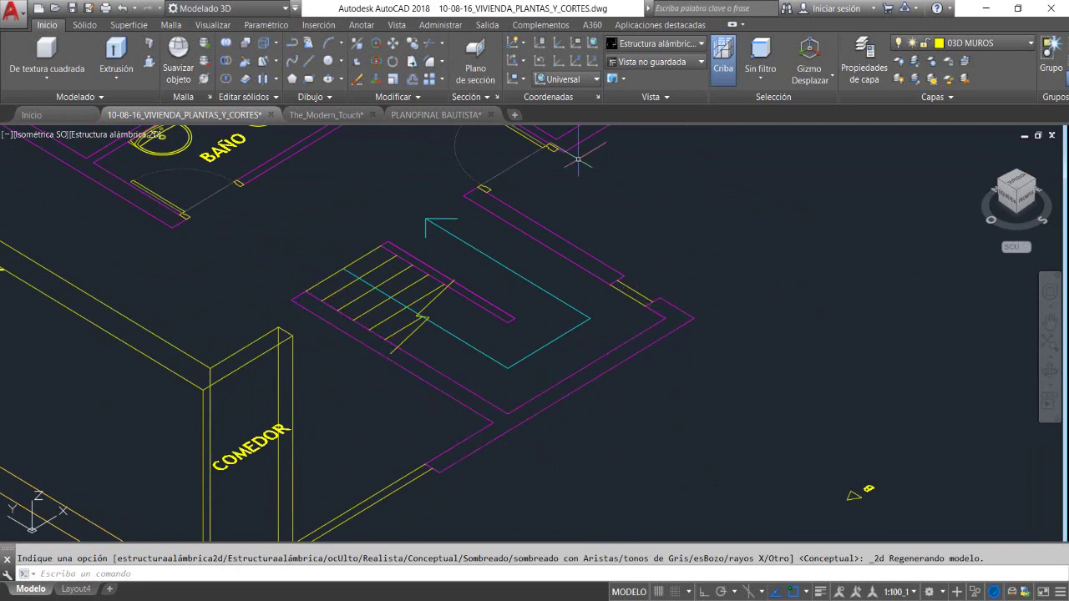
right_click(621, 171)
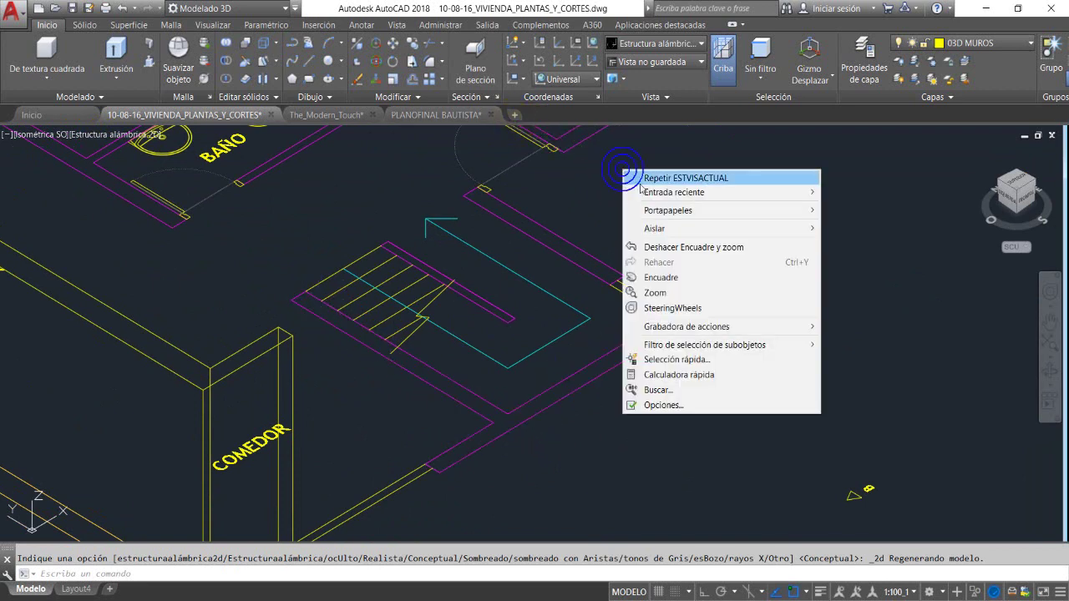
mouse_move(651, 192)
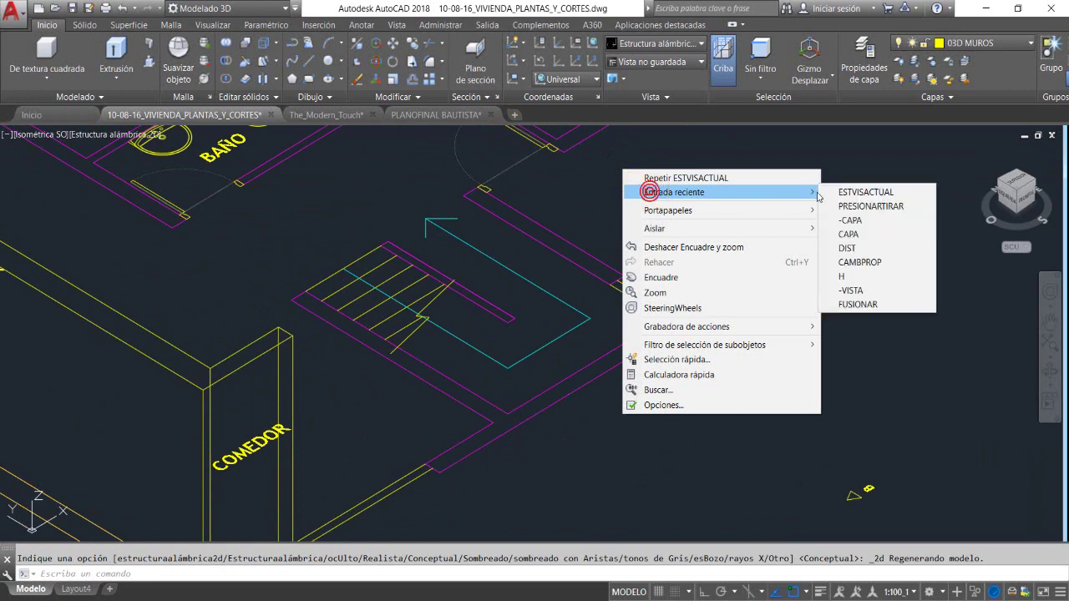
left_click(858, 249)
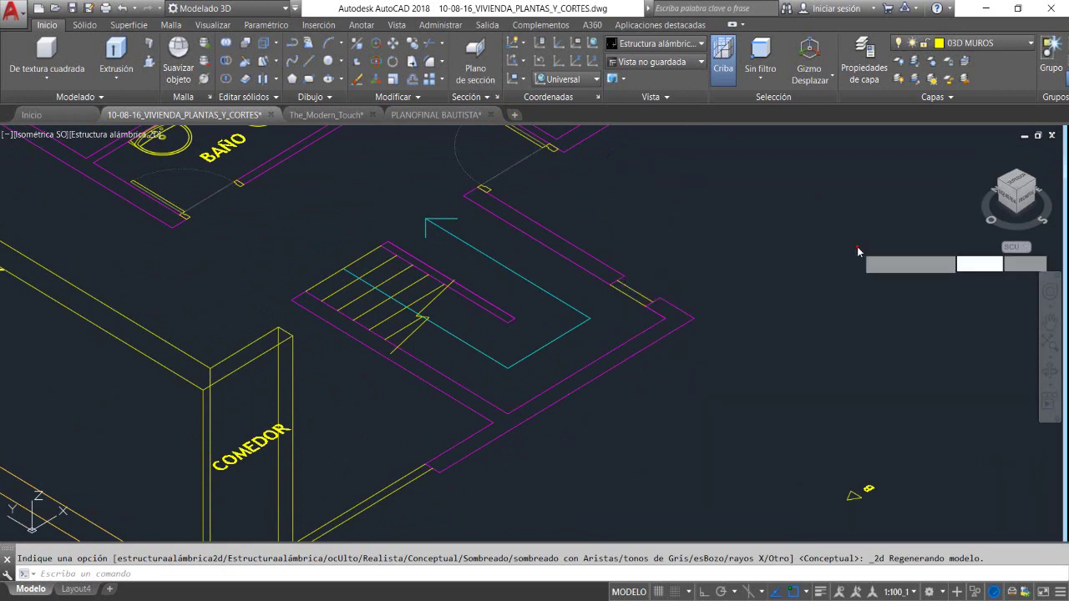
left_click(291, 298)
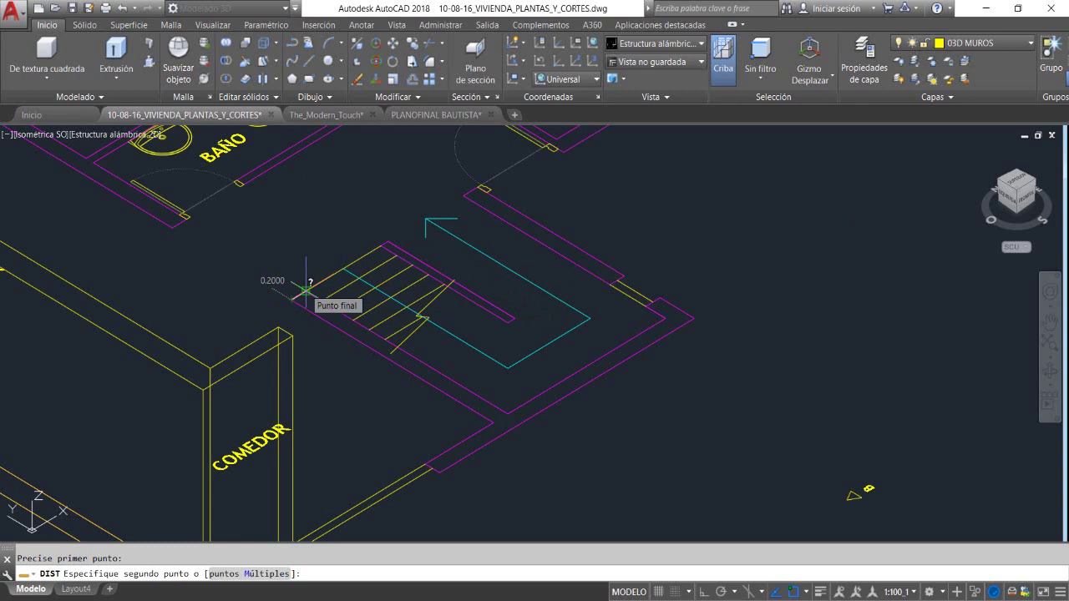
key("Escape")
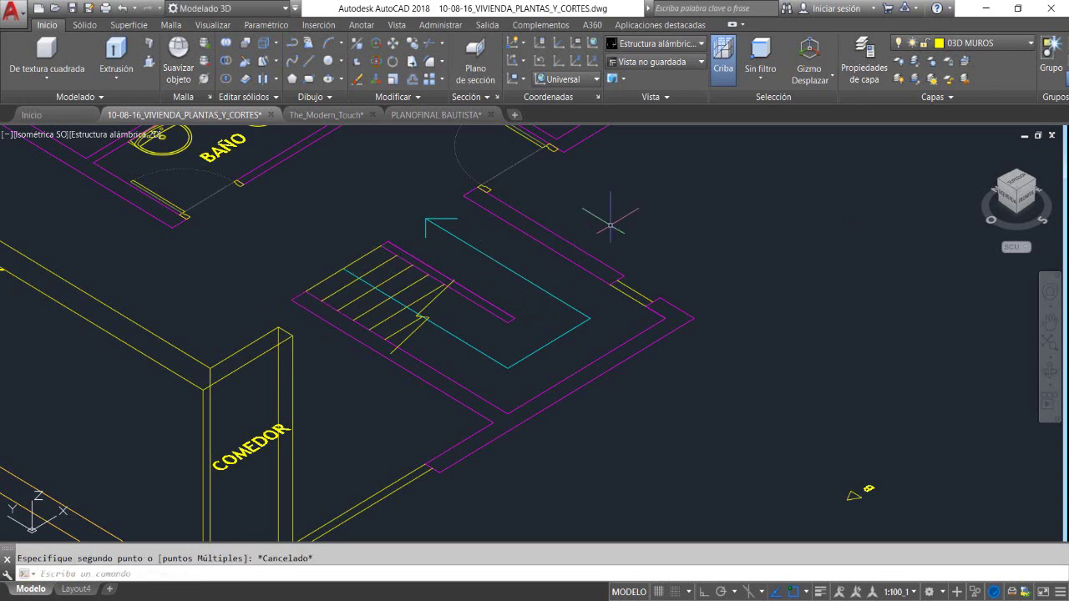
Measure the stair enclosure's wall thickness with DIST at its outer corner and at the wall end beside the window
right_click(612, 223)
left_click(647, 240)
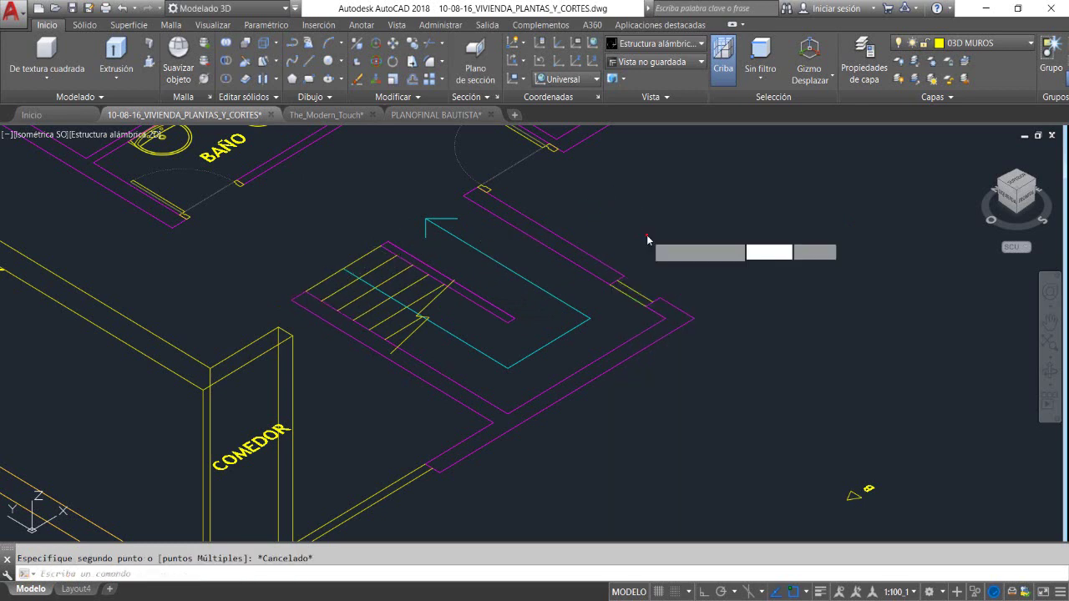
left_click(667, 316)
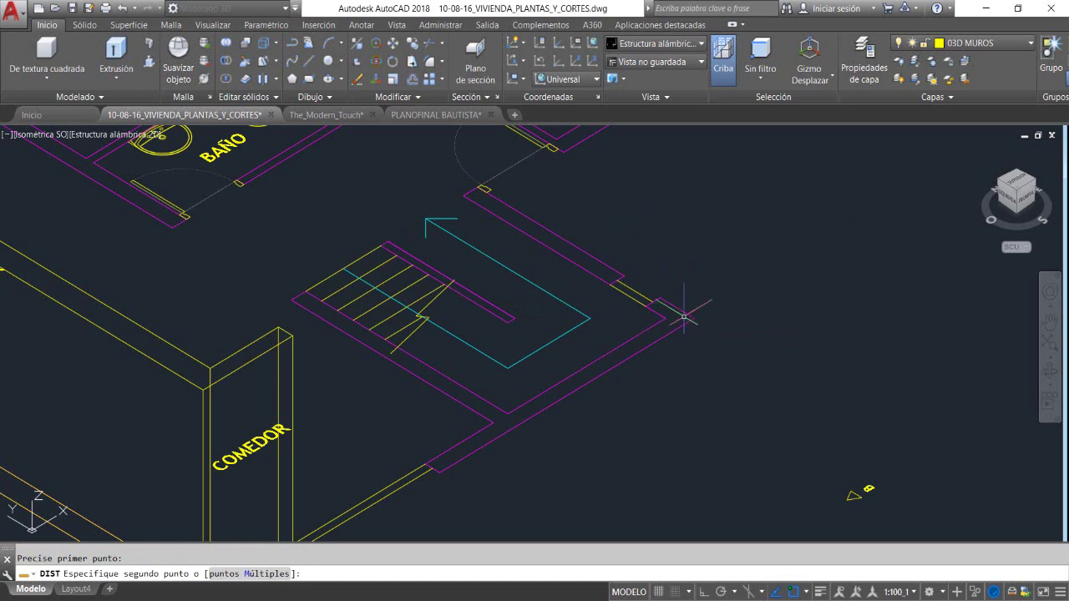
key("Escape")
right_click(740, 255)
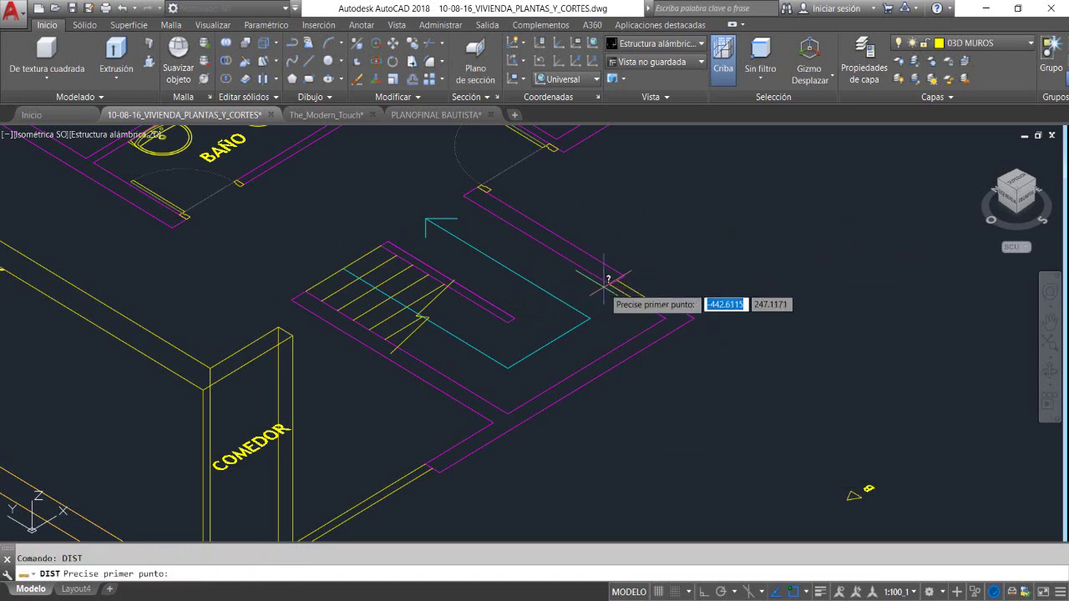
left_click(613, 283)
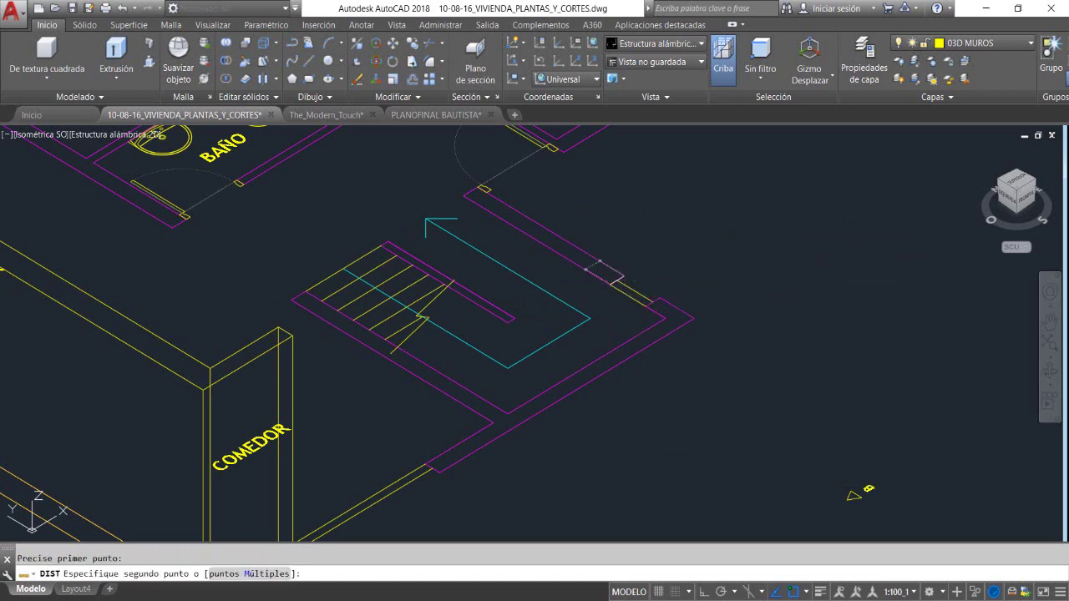
key("Escape")
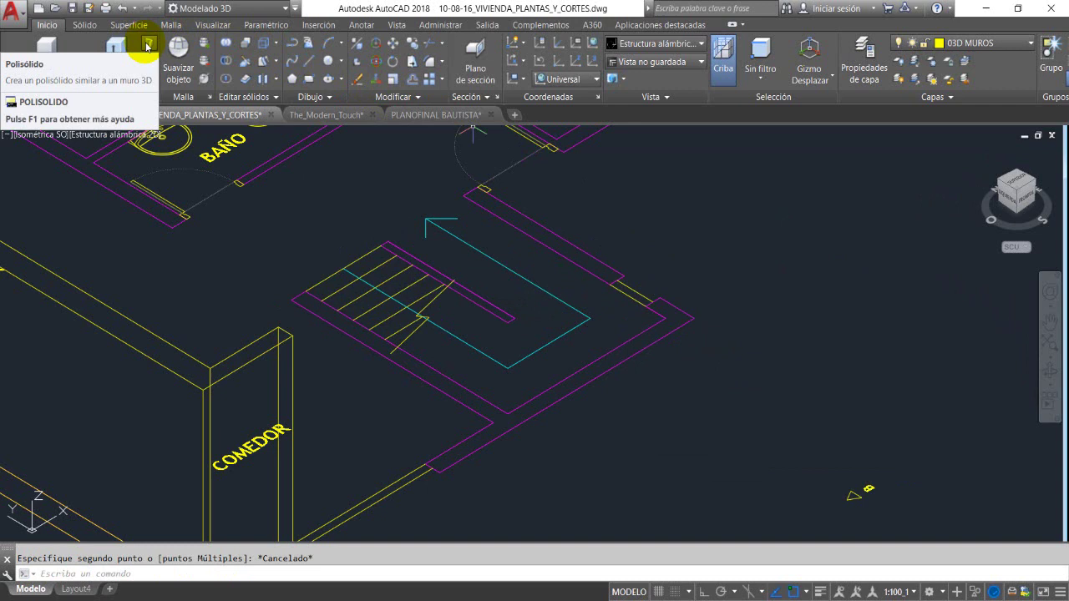
Start a Polysolid with its height set to 2.6 and its width set to 0.20
left_click(147, 46)
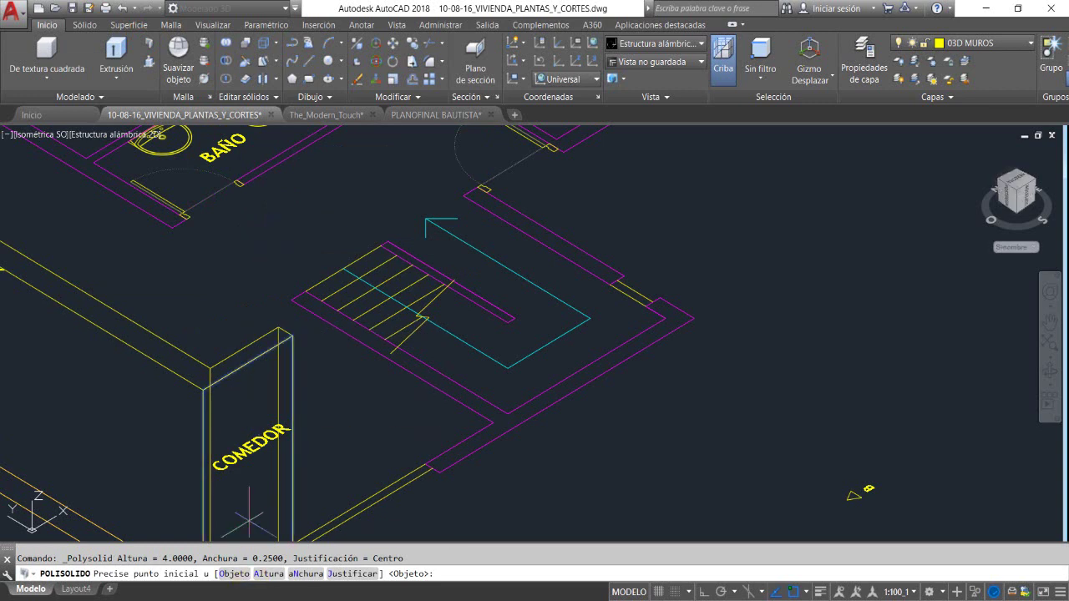
left_click(268, 573)
type("2.6")
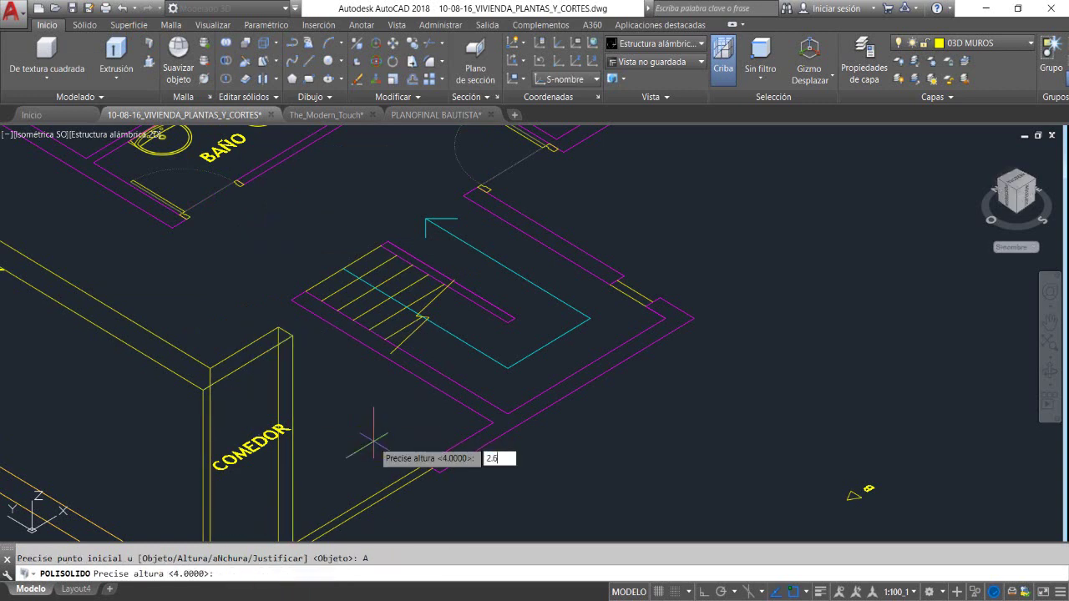
key("Return")
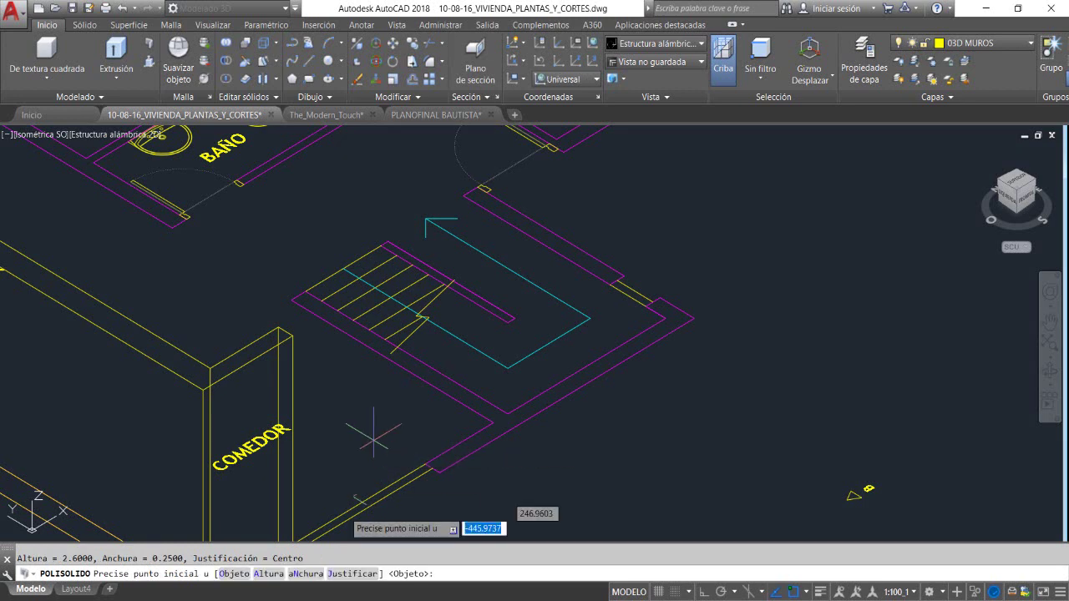
left_click(306, 574)
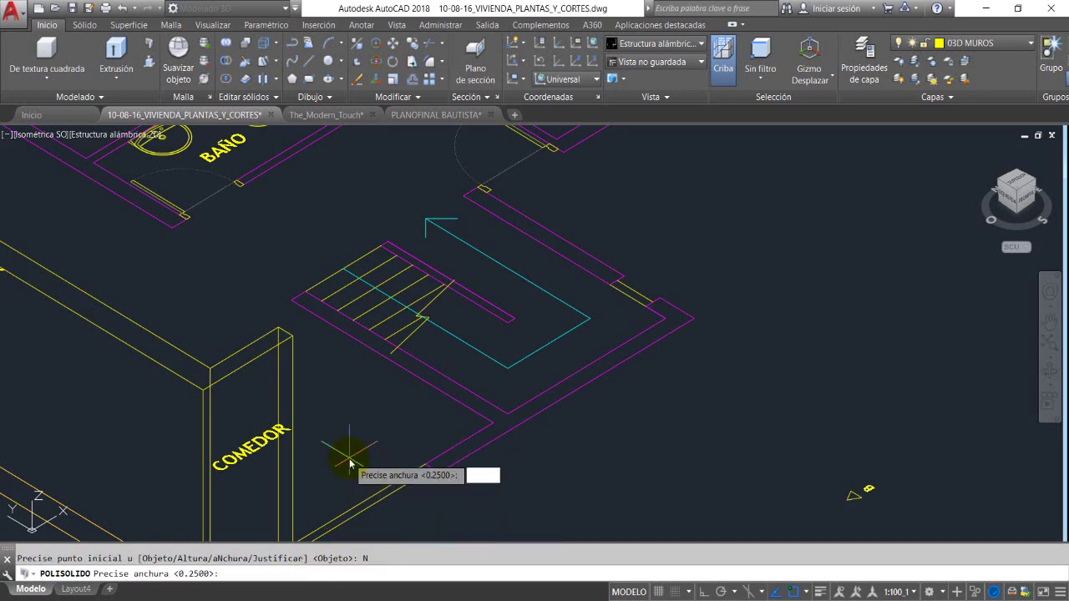
key("Return")
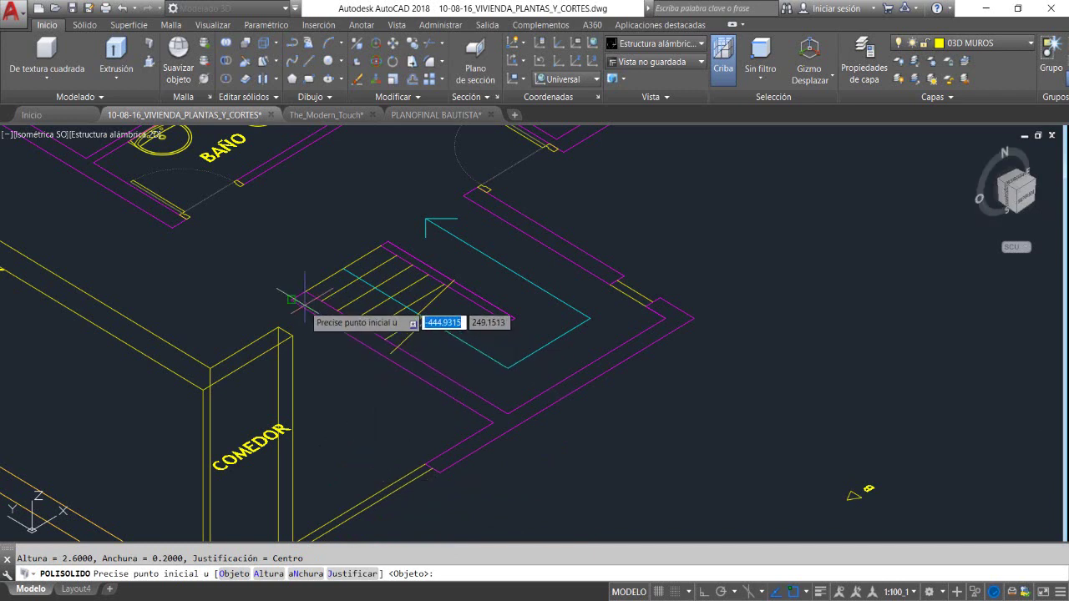
Try a centre-justified Polysolid along the COMEDOR-side edge of the stair wall, and erase it
scroll(305, 294, "up", 2)
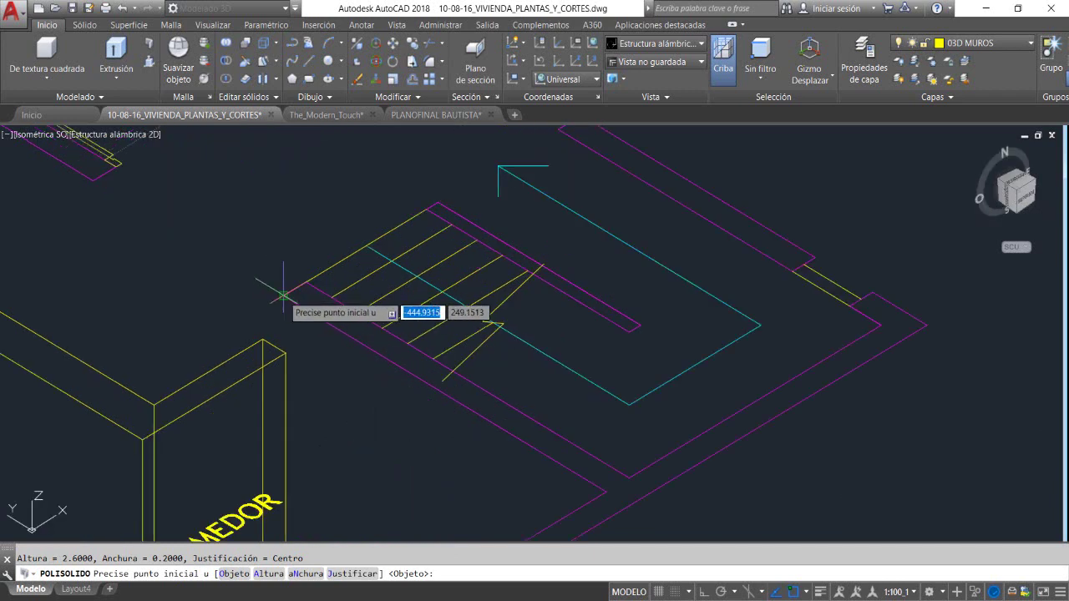
left_click(284, 295)
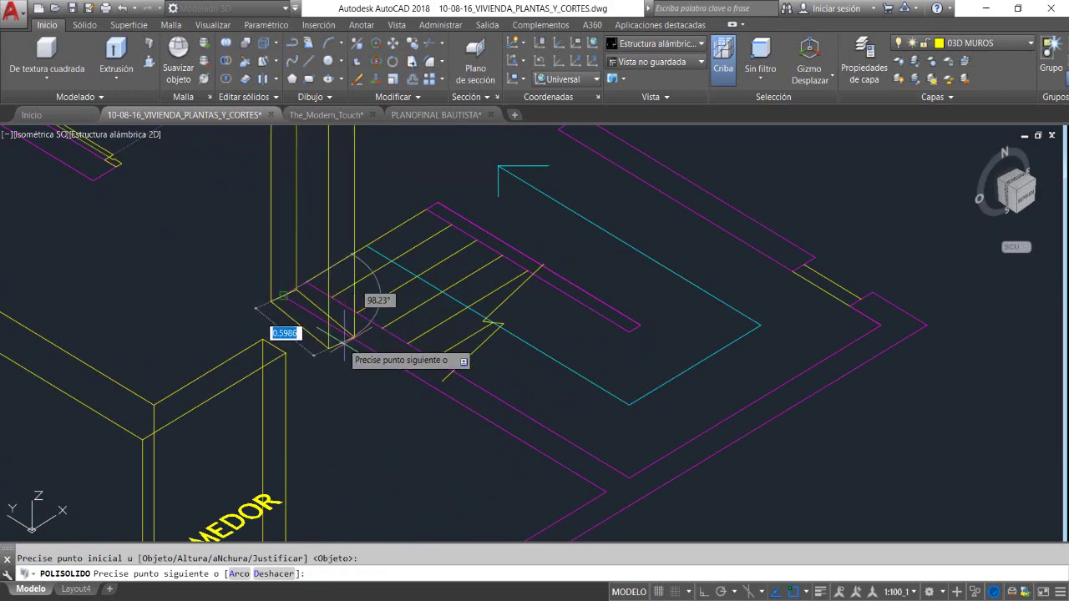
left_click(605, 495)
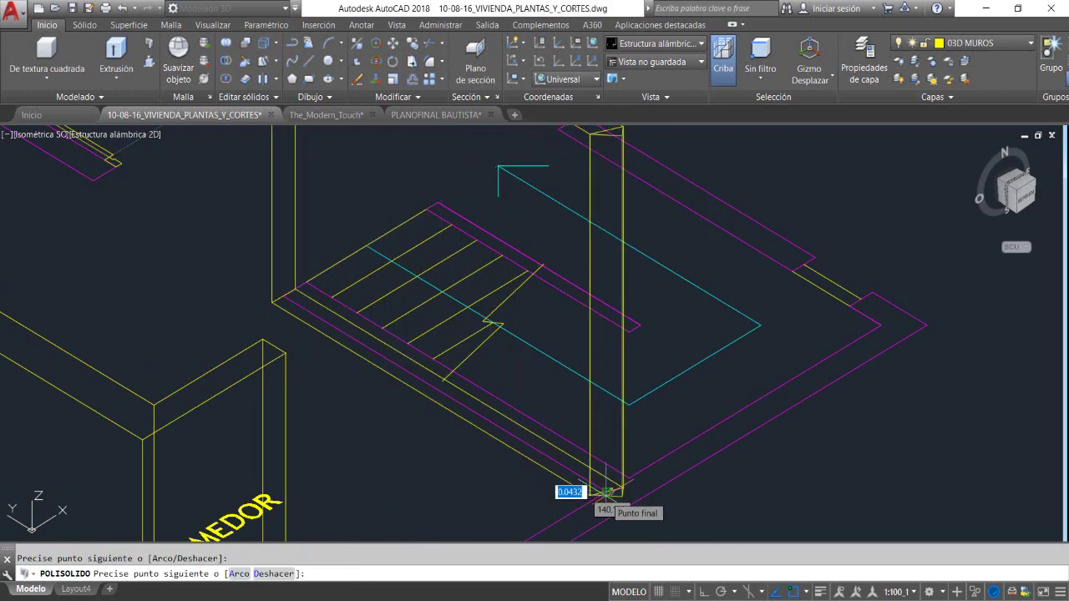
key("Return")
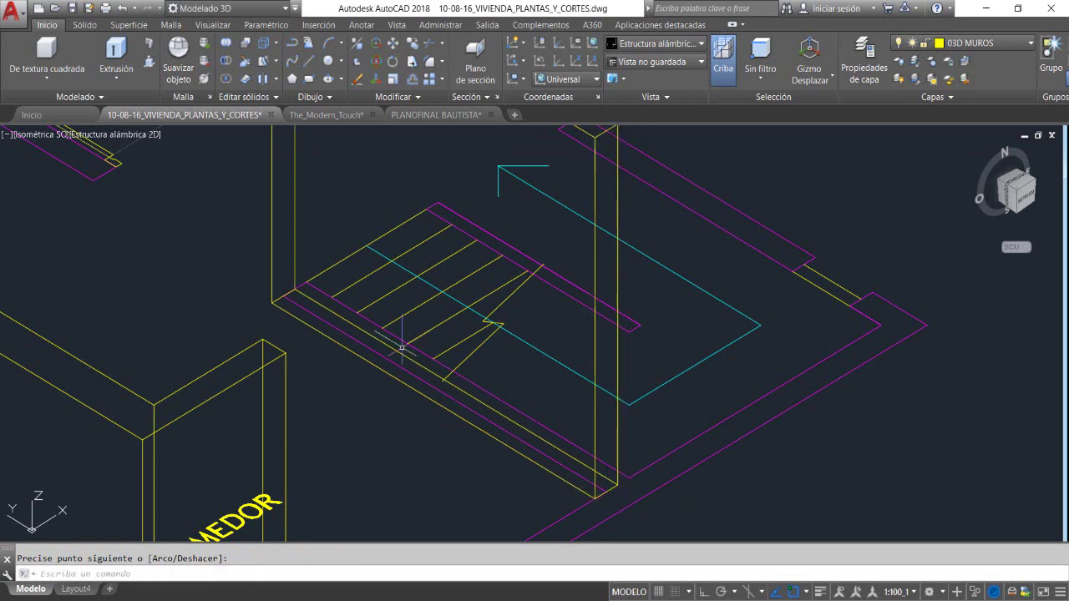
left_click(300, 322)
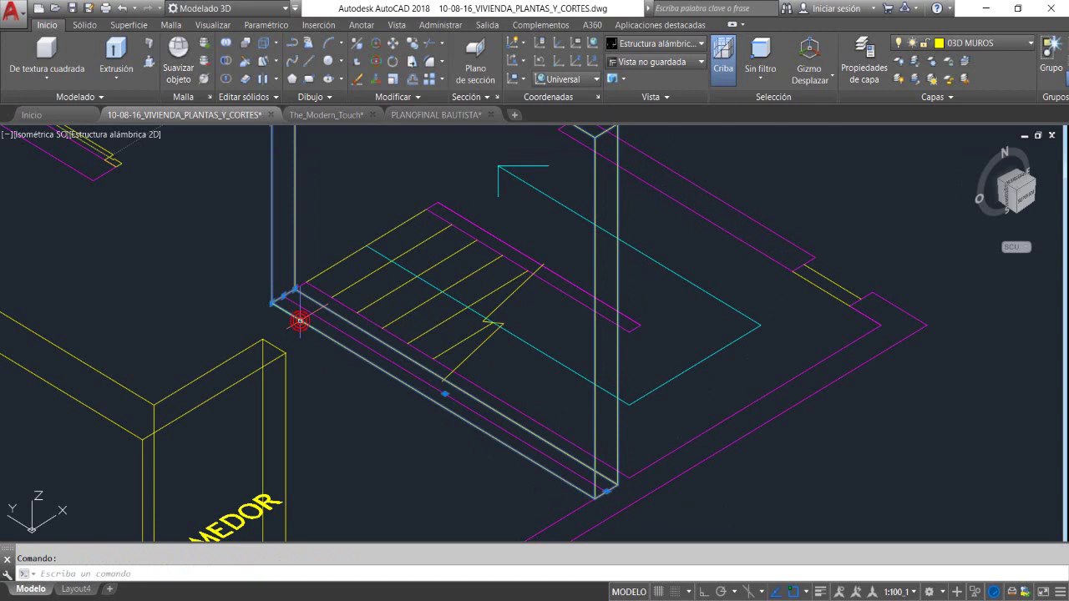
key("Delete")
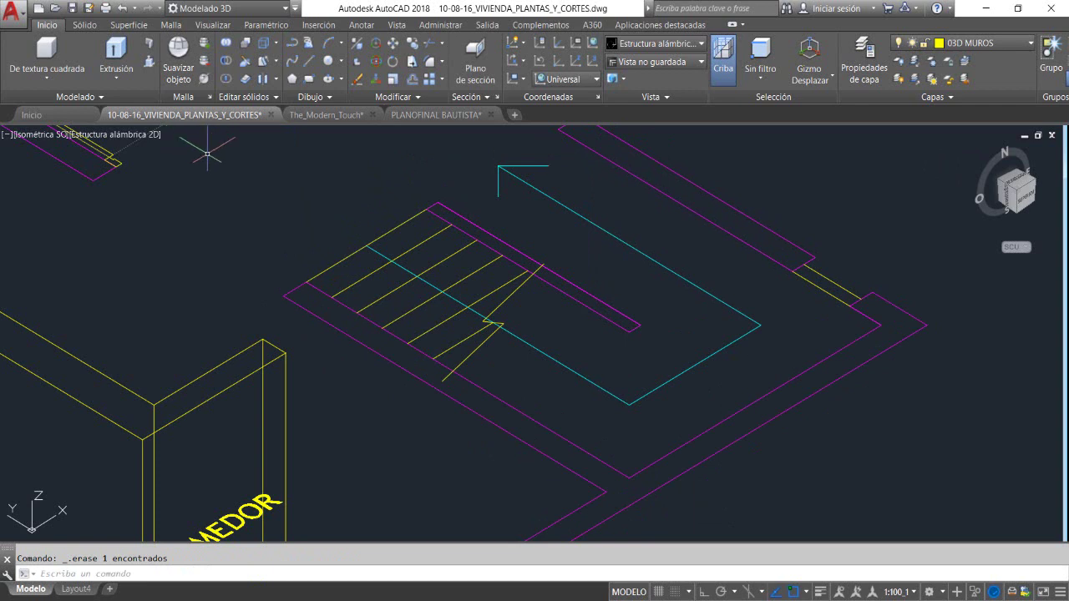
Restart Polysolid with height 2.6 and width 0.20, and set its justification to Izquierda
left_click(148, 42)
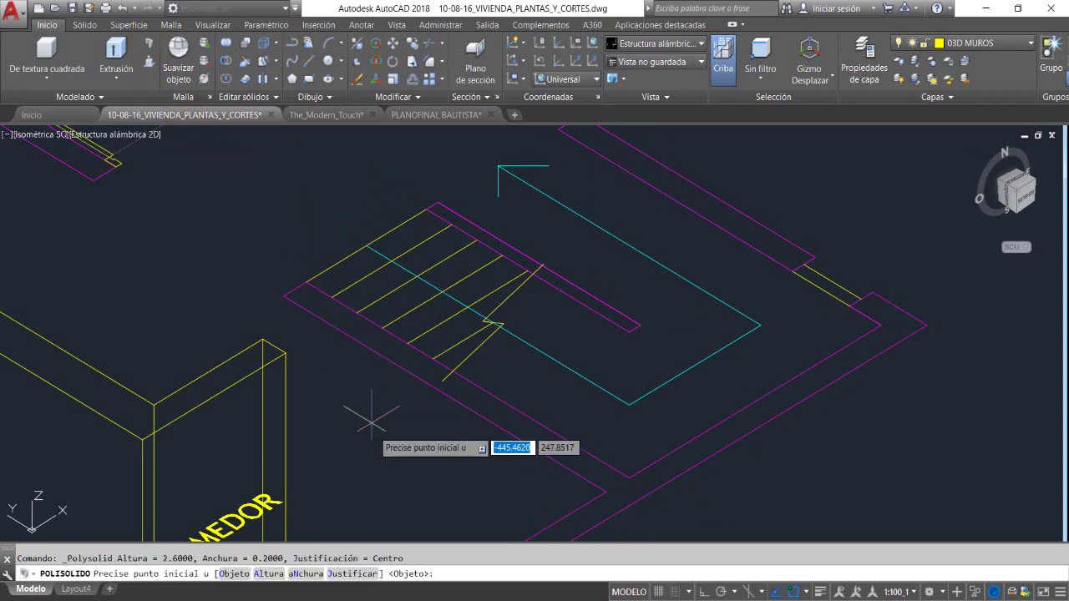
left_click(267, 573)
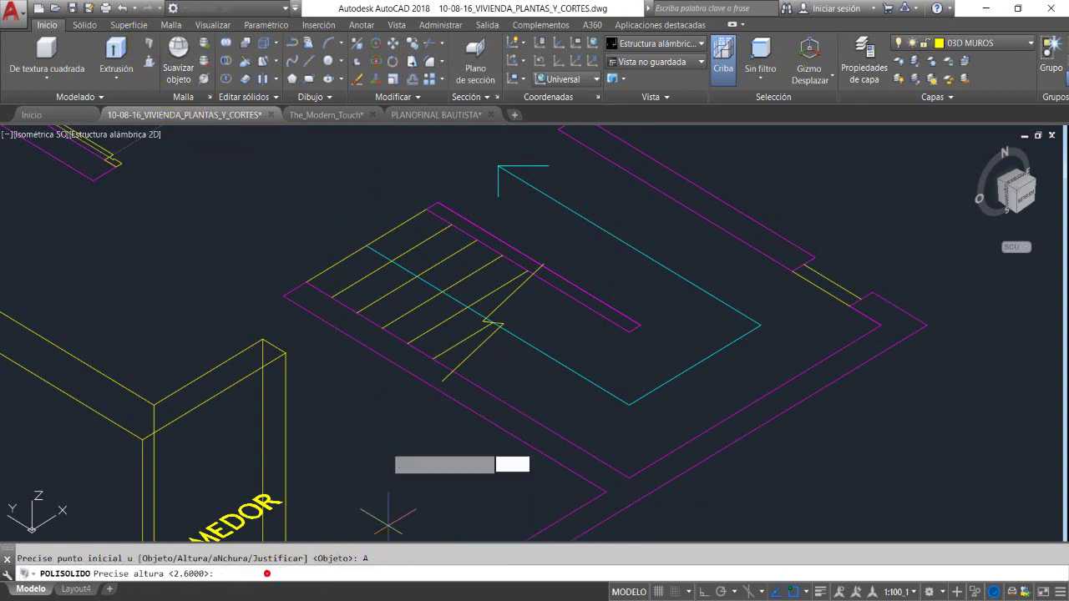
key("Return")
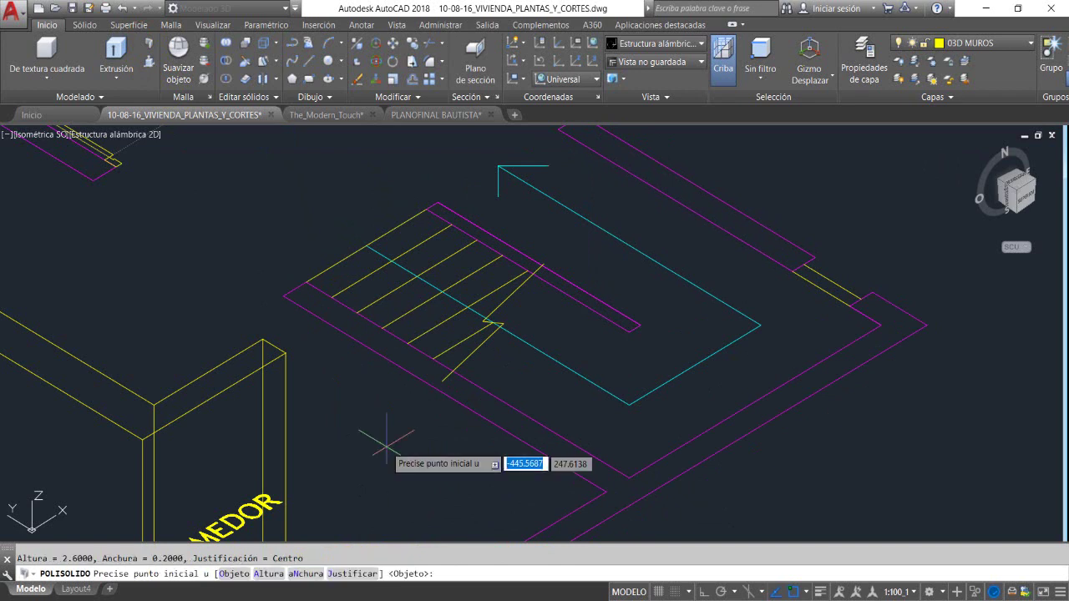
left_click(308, 574)
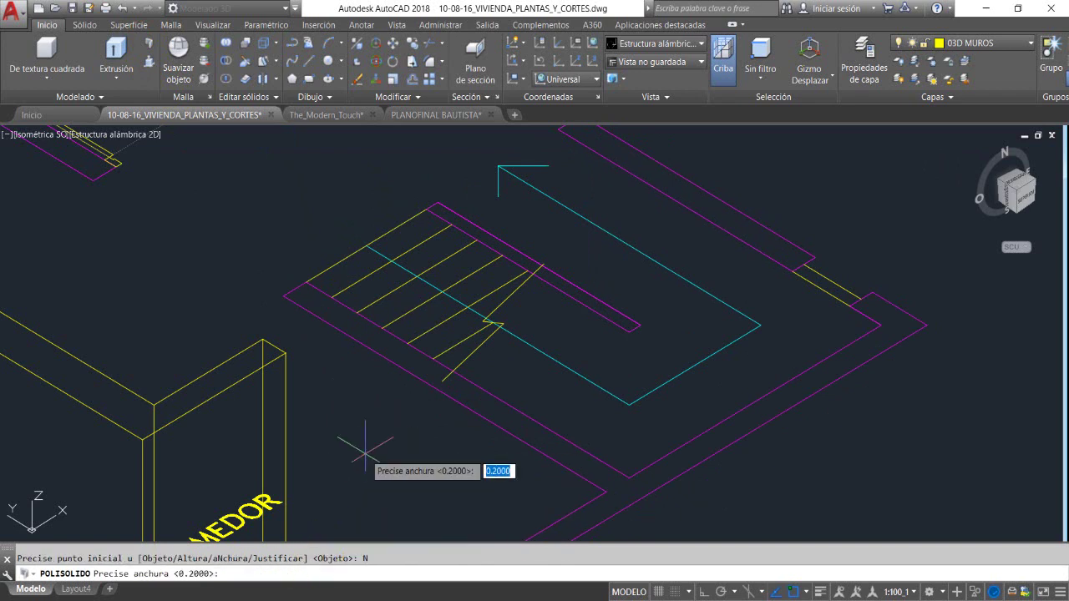
key("Return")
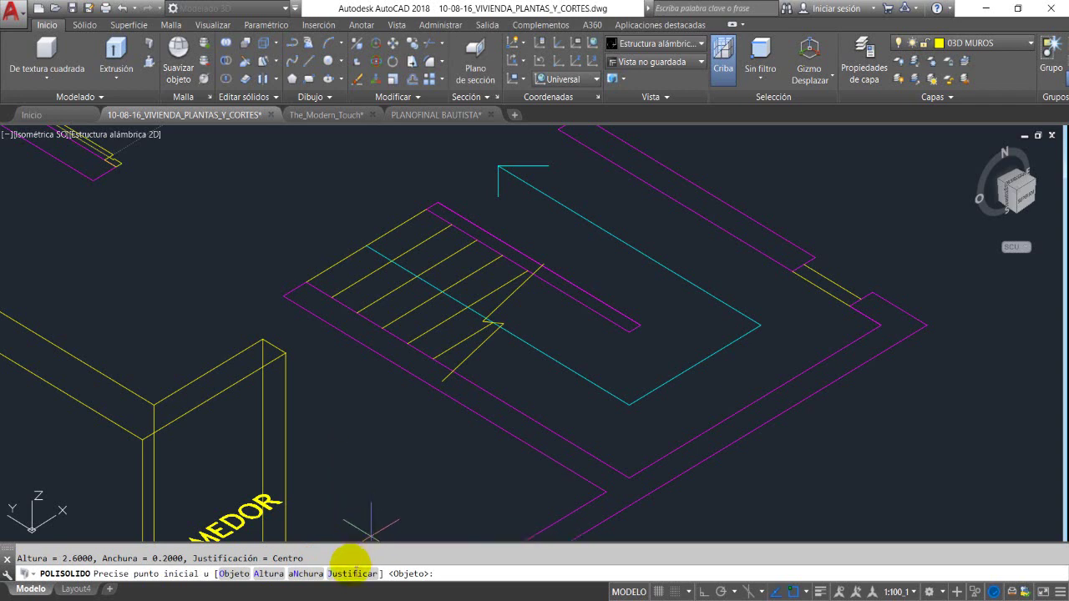
left_click(352, 574)
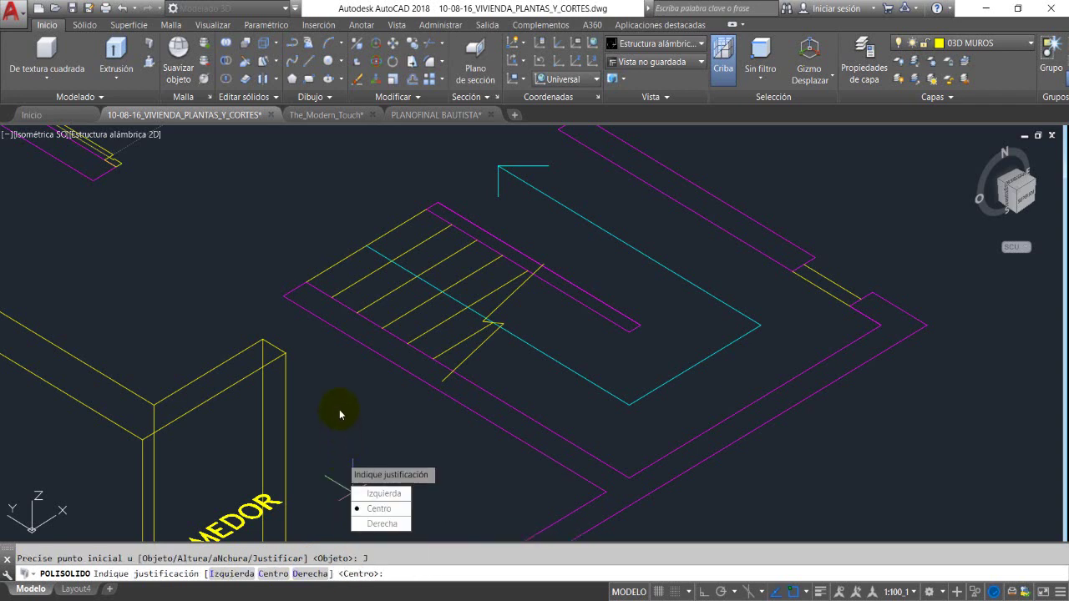
left_click(368, 496)
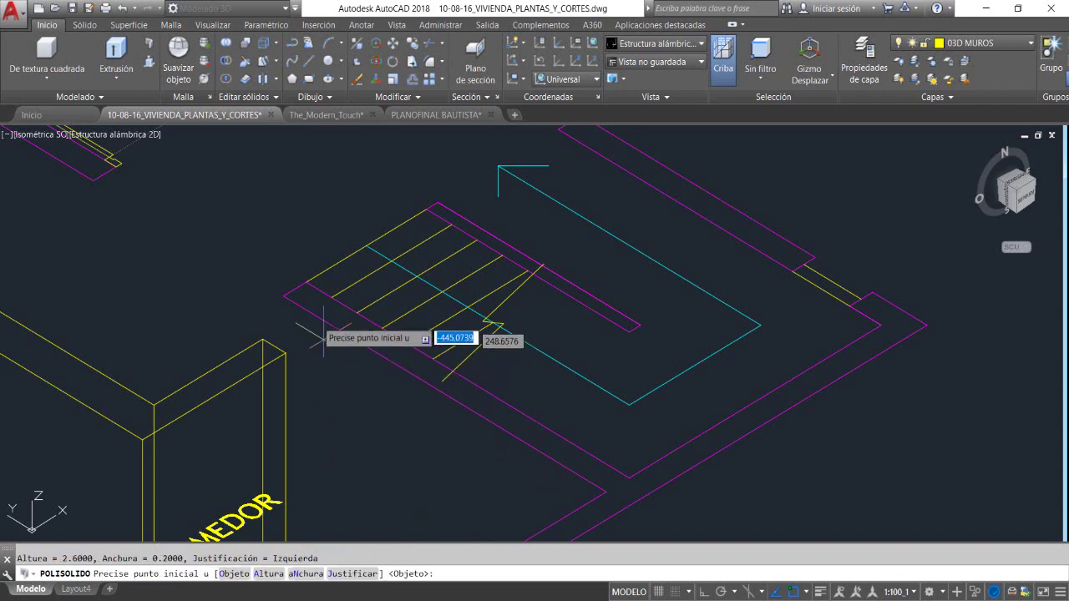
Draw the Polysolid wall along the inner faces of the stair enclosure, continuing along COCINA's outer wall to the perpendicular wall
left_click(307, 282)
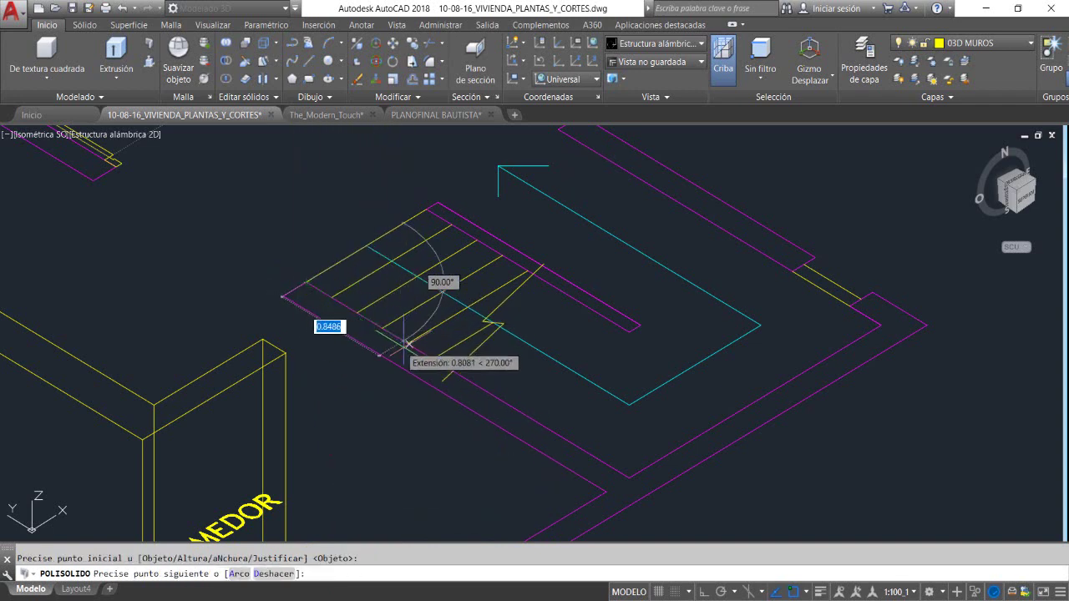
left_click(629, 477)
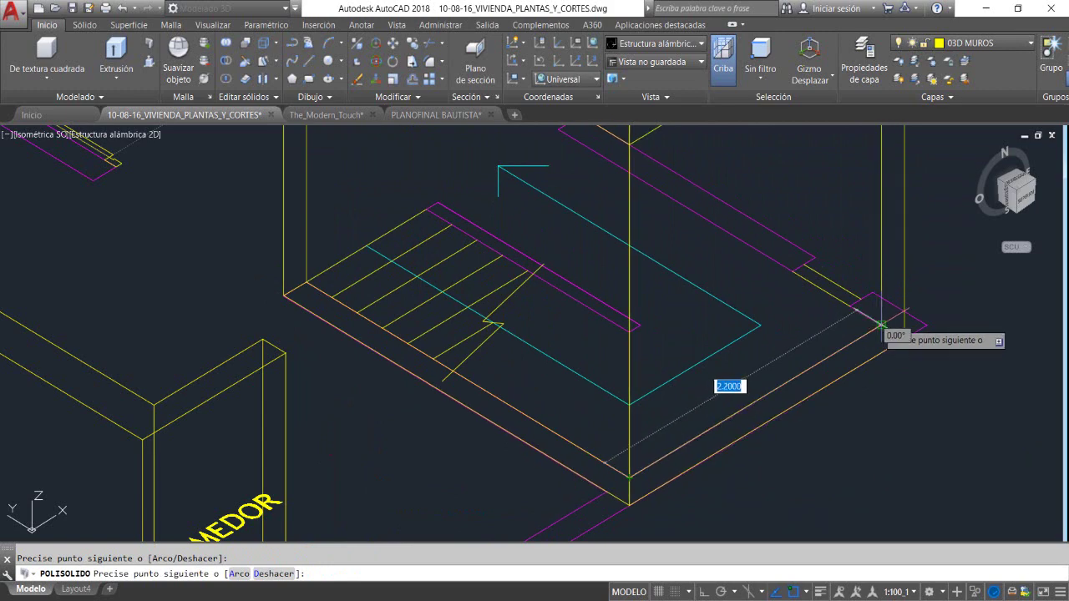
left_click(882, 324)
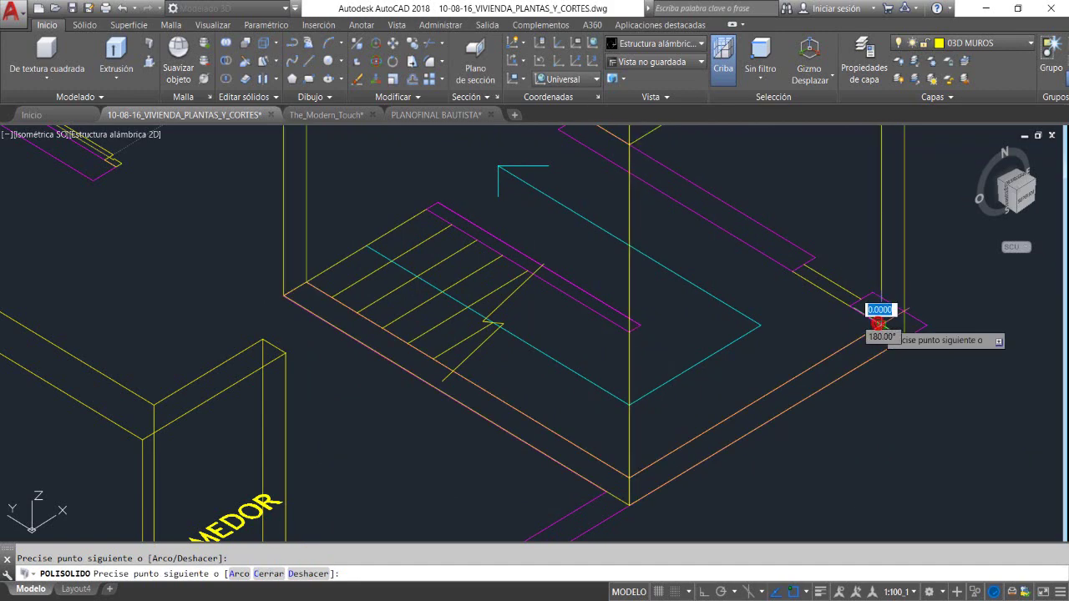
middle_click_drag(714, 107, 776, 242)
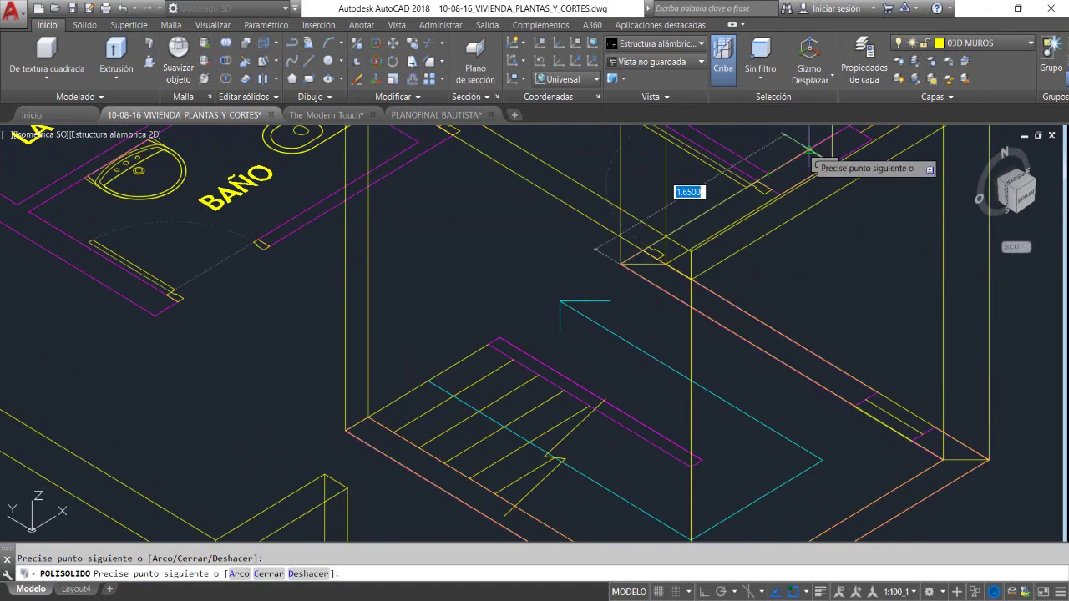
scroll(801, 157, "up", 4)
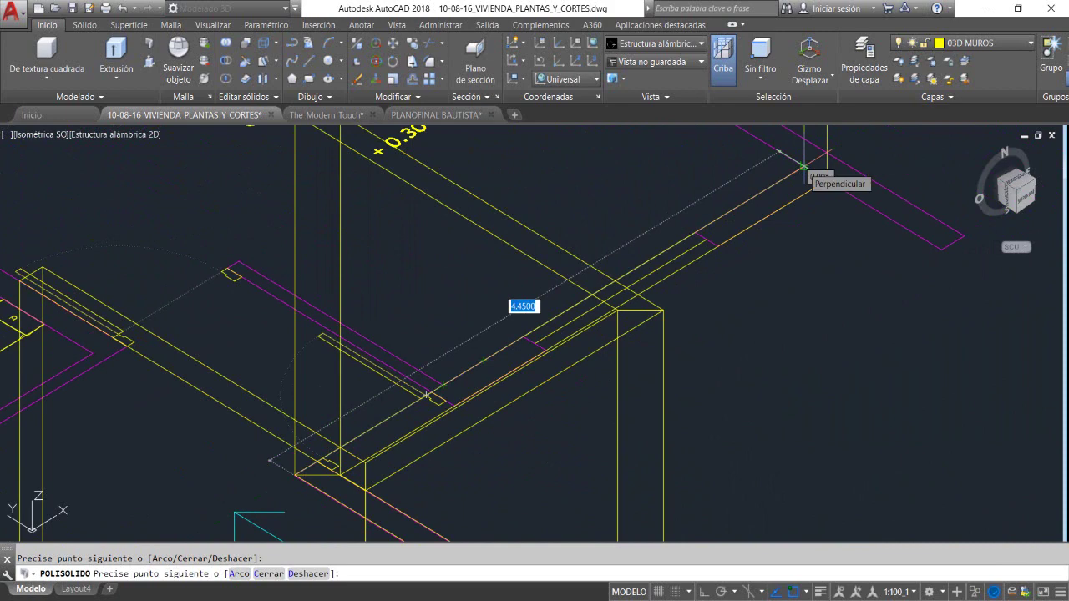
scroll(804, 167, "down", 2)
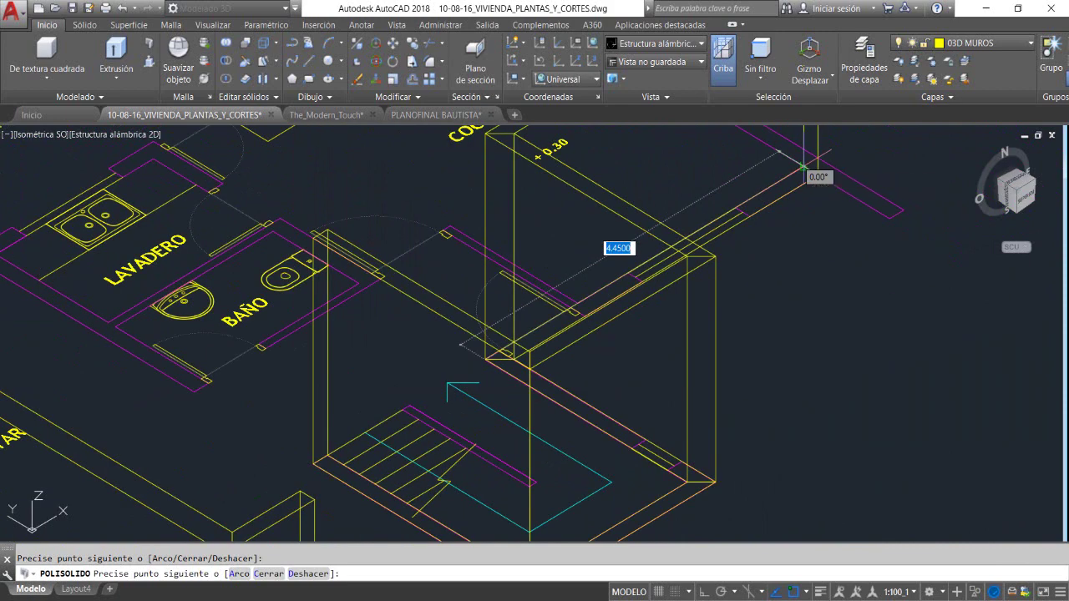
left_click(803, 167)
right_click(804, 167)
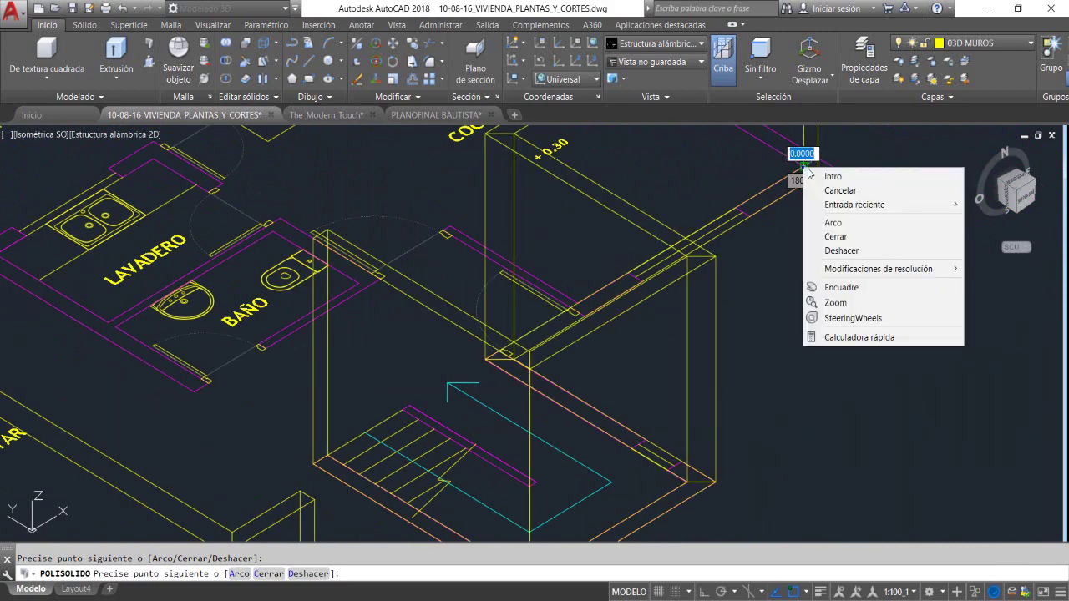
left_click(822, 175)
View the outer wall and the stair and COCINA walls in the Conceptual visual style, and return to 2D wireframe
scroll(775, 280, "down", 3)
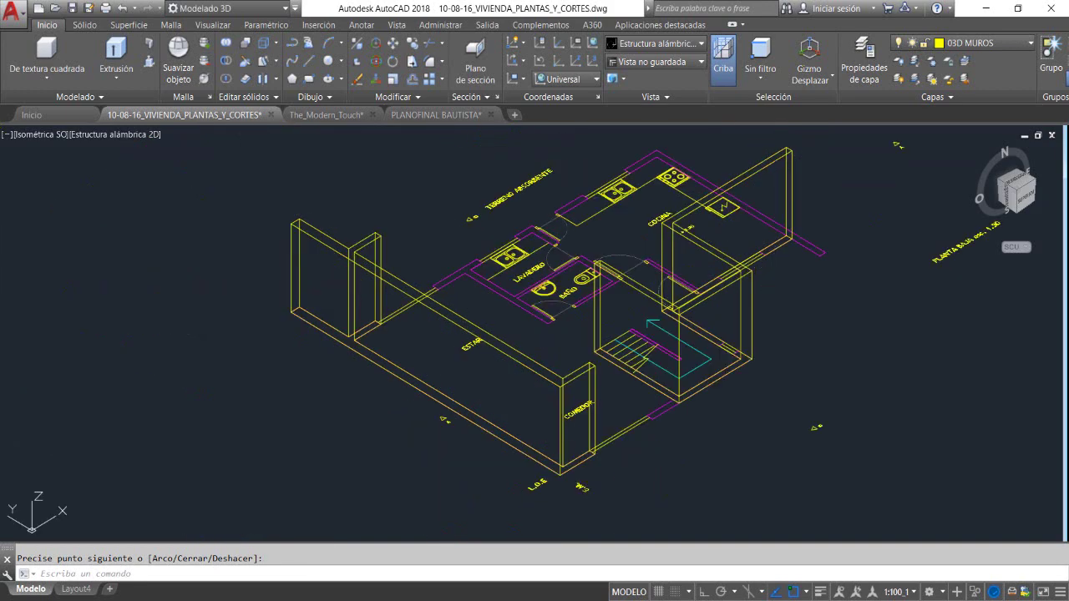
middle_click_drag(775, 281, 780, 302)
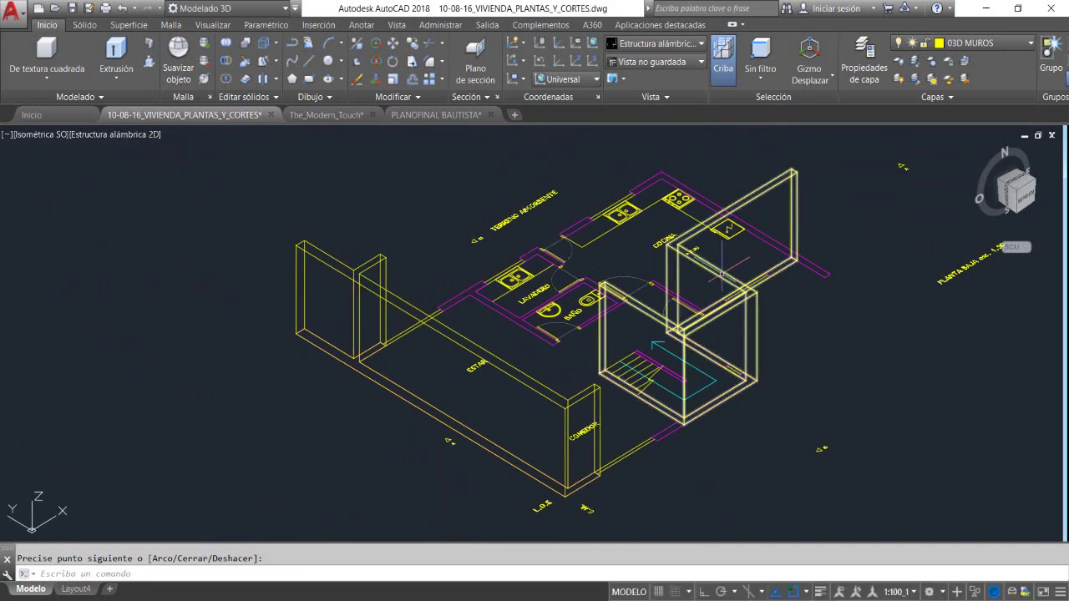
mouse_move(721, 273)
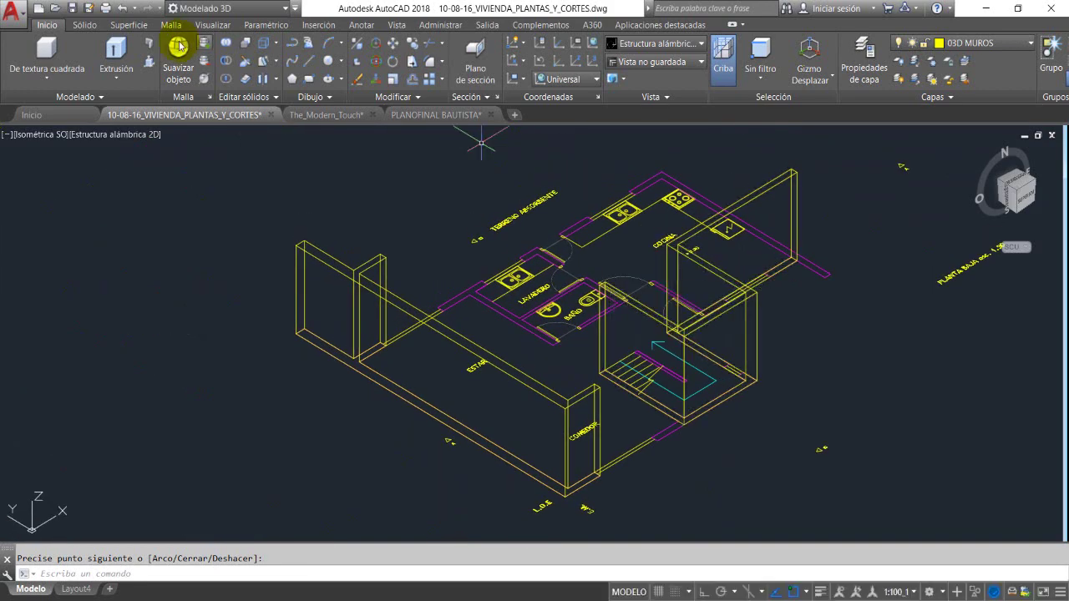
left_click(121, 136)
left_click(159, 184)
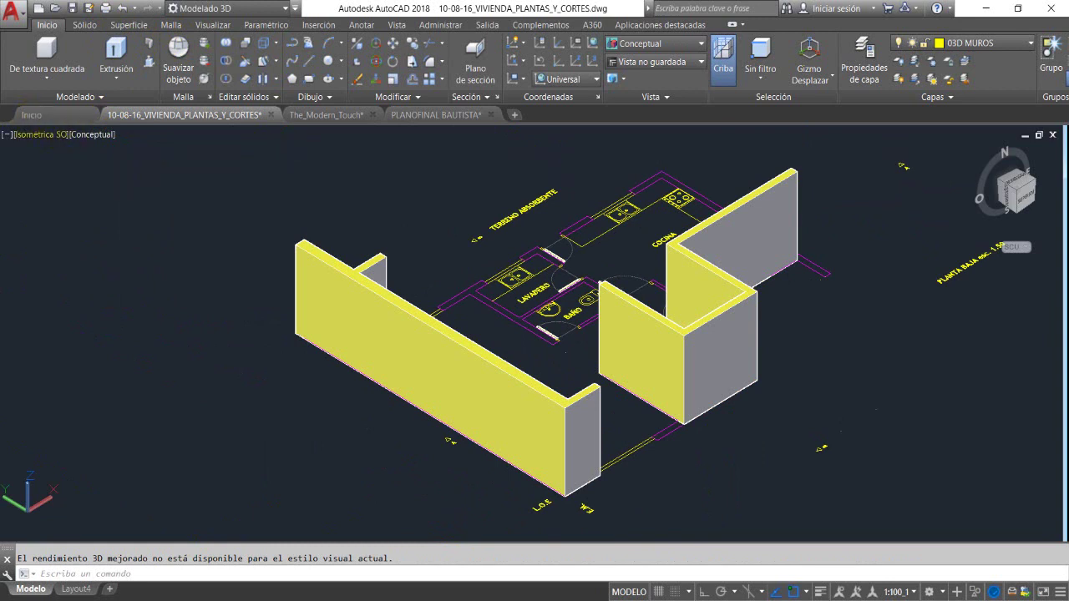
left_click(91, 135)
key("Escape")
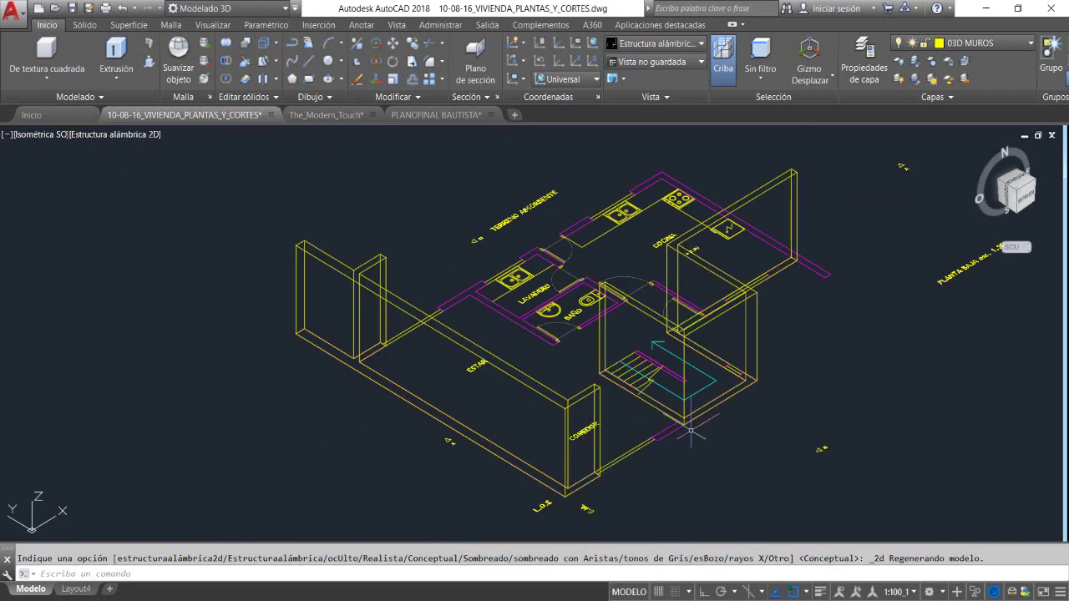
Presspull the short wall section between the COMEDOR window and the stair enclosure up to the top of the neighbouring wall
scroll(668, 451, "up", 2)
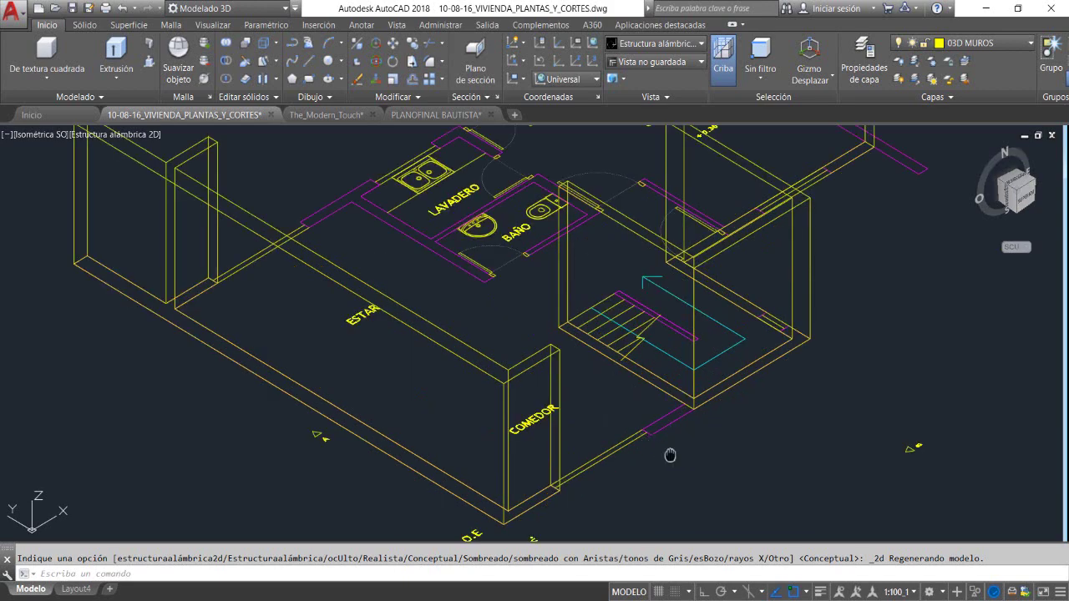
middle_click_drag(670, 455, 620, 431)
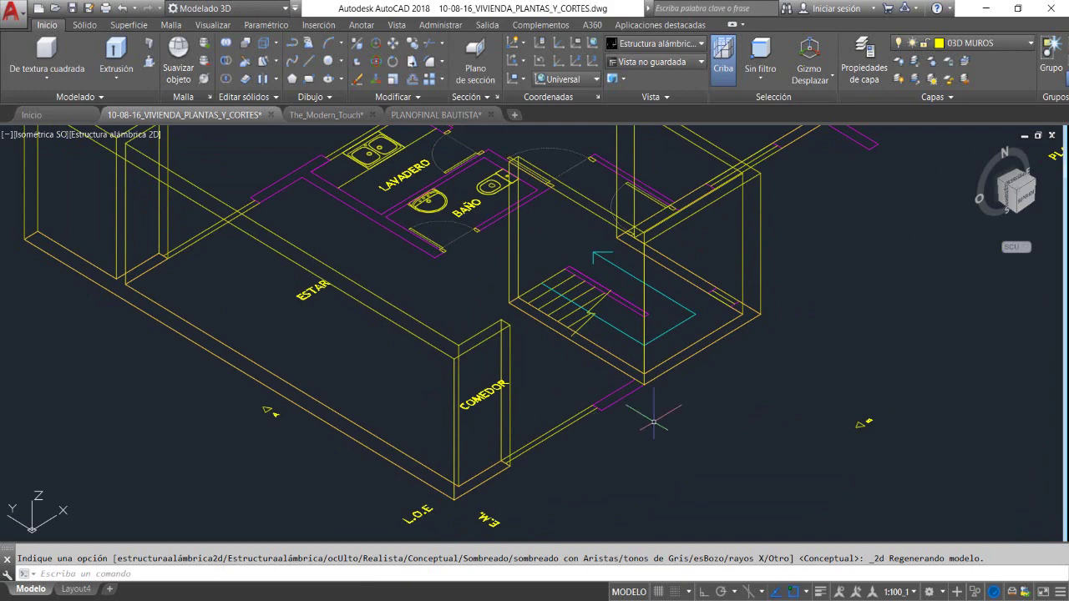
scroll(653, 421, "down", 4)
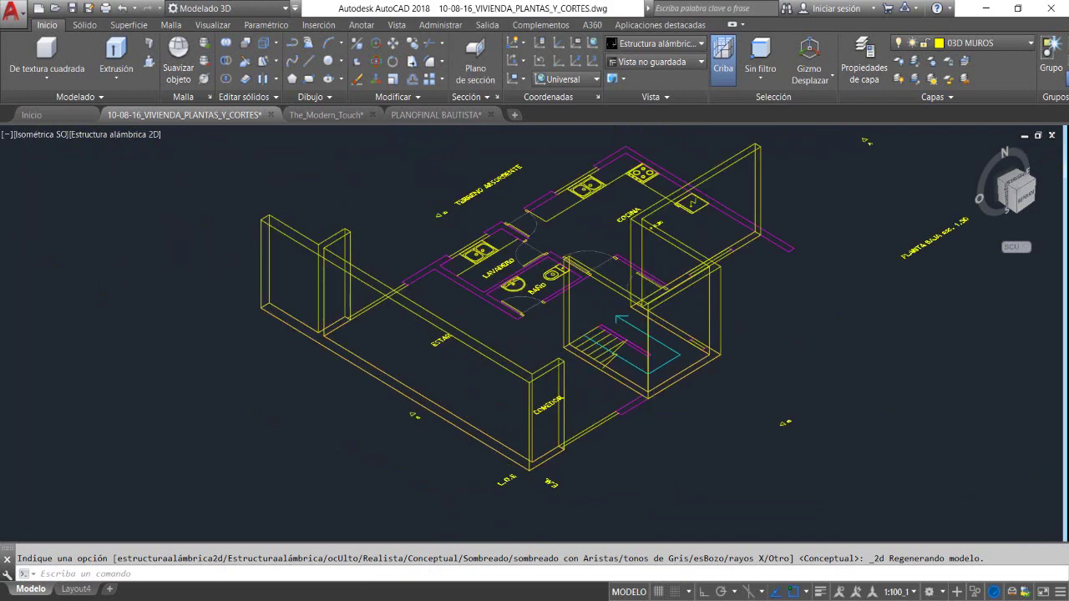
scroll(649, 410, "up", 7)
scroll(643, 409, "down", 2)
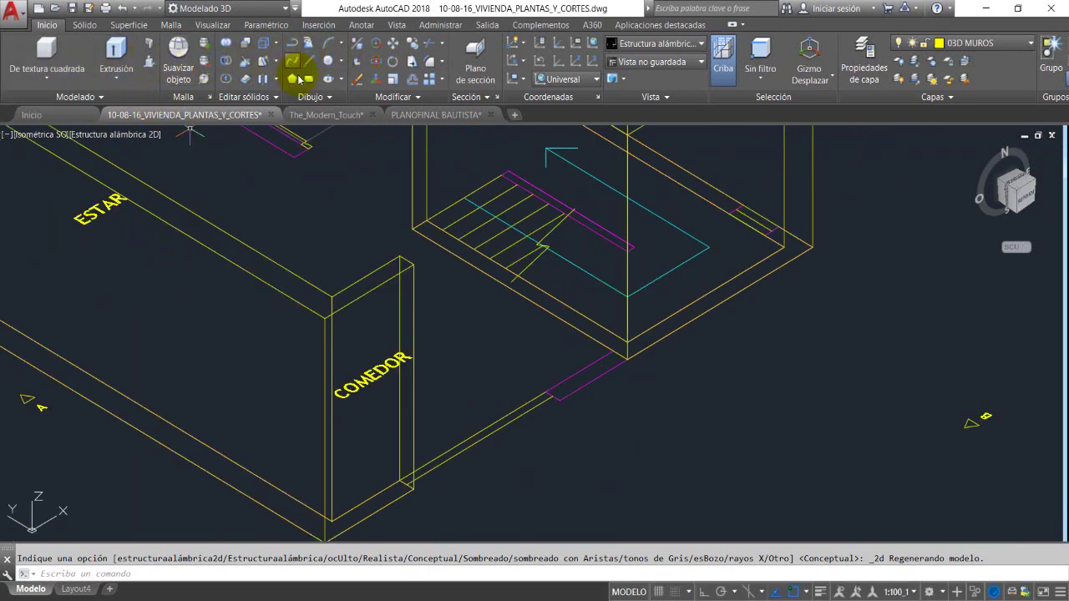
left_click(580, 376)
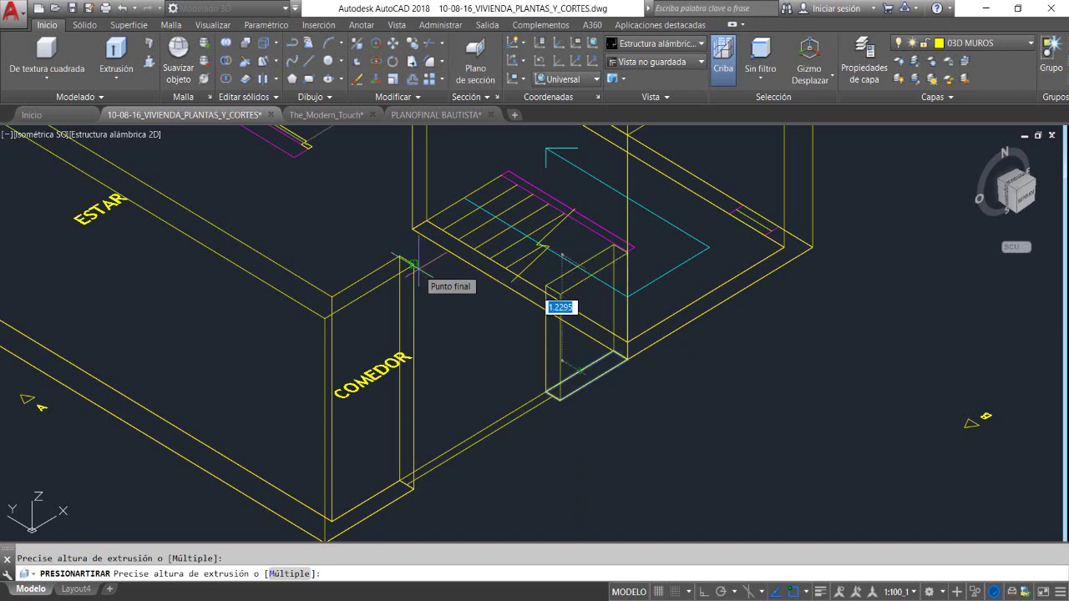
left_click(413, 265)
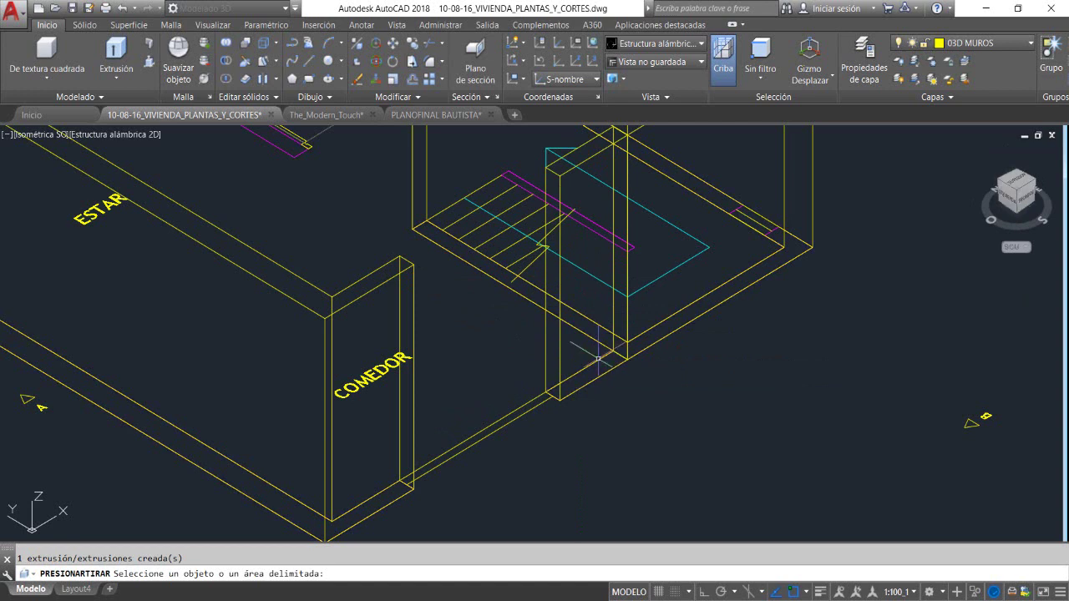
key("Return")
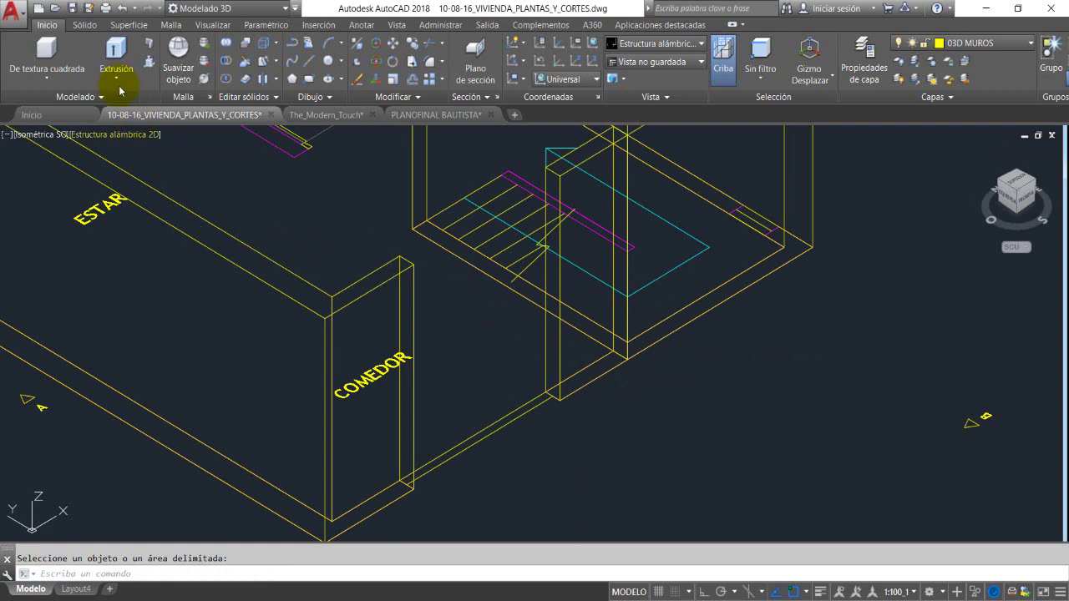
Draw a box 1 high across the COMEDOR window opening, between the two wall ends, as the sill wall
left_click(49, 57)
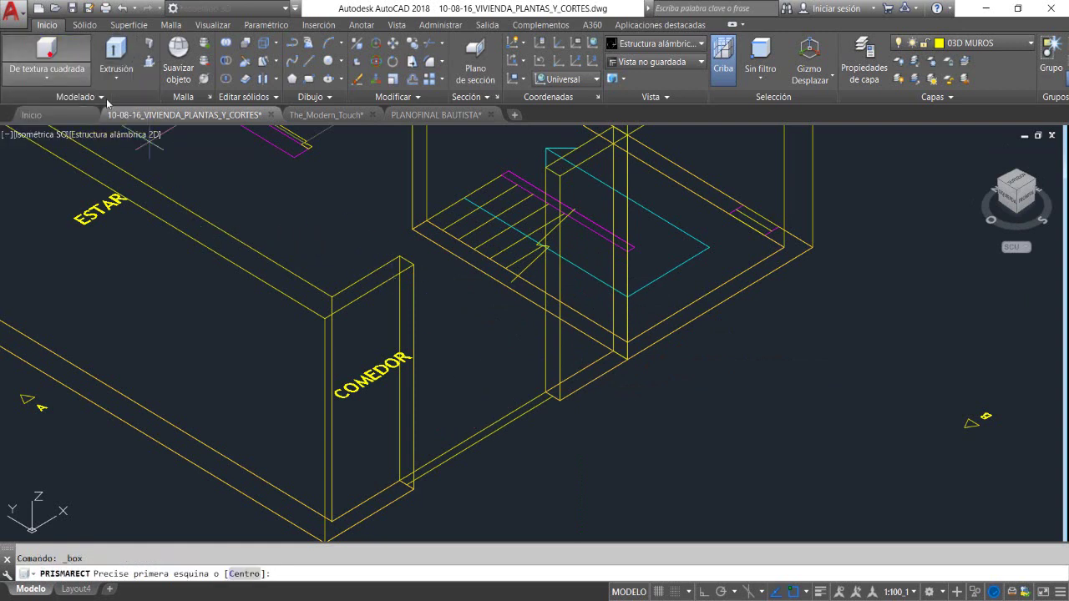
left_click(544, 391)
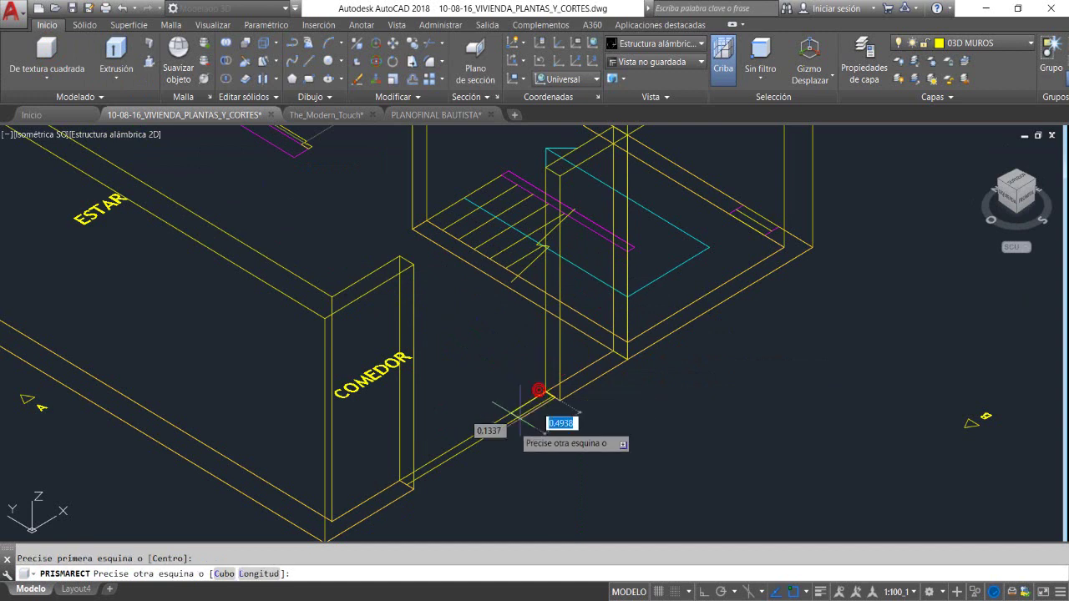
left_click(414, 484)
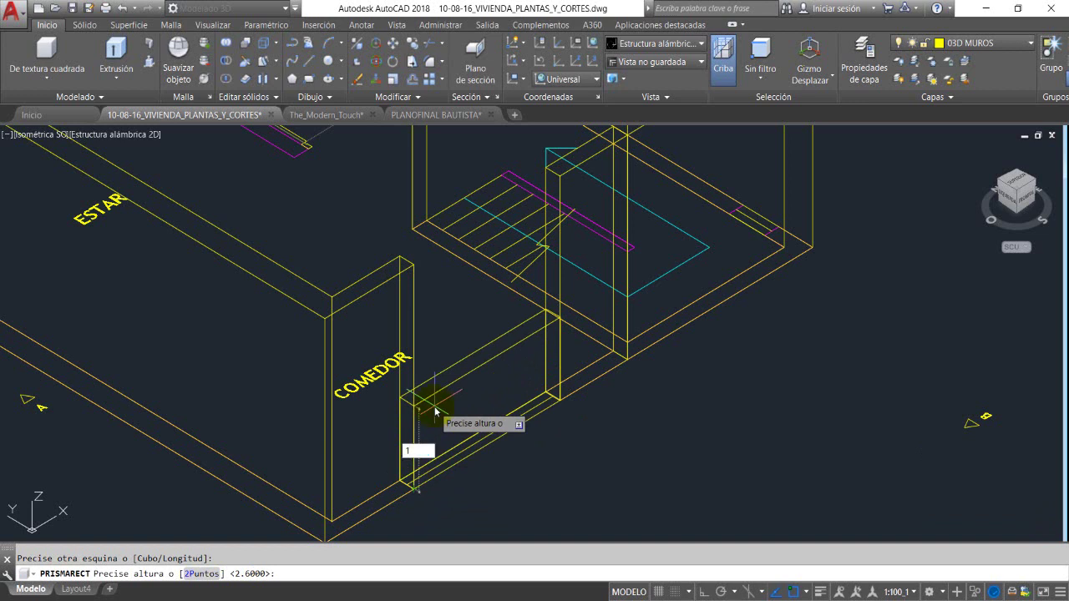
key("Return")
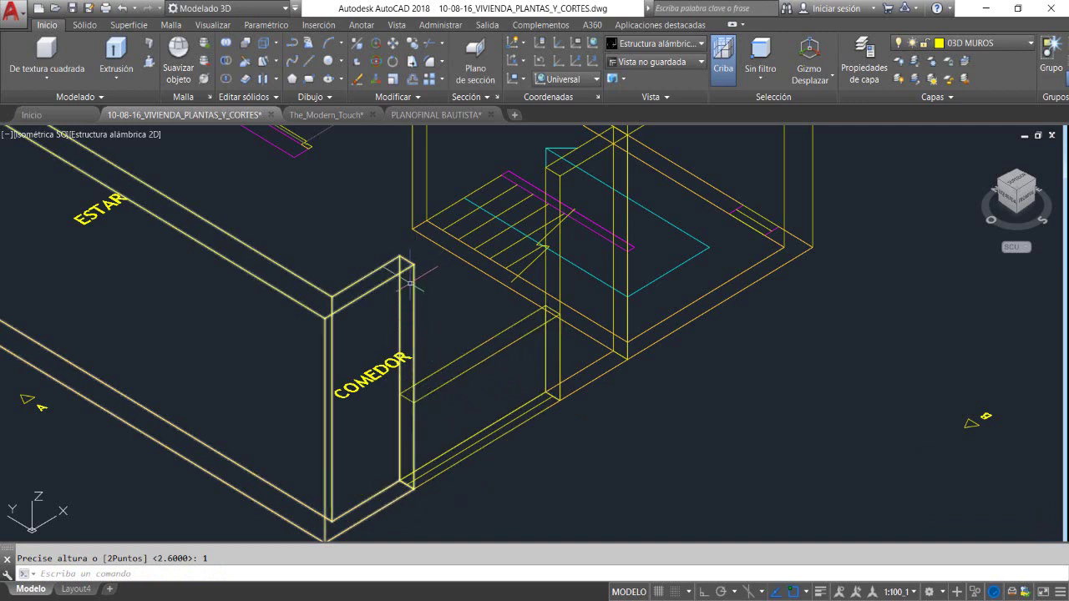
Draw a lintel box across the top of the COMEDOR window opening, extending 0.55 down from the wall tops
mouse_move(413, 262)
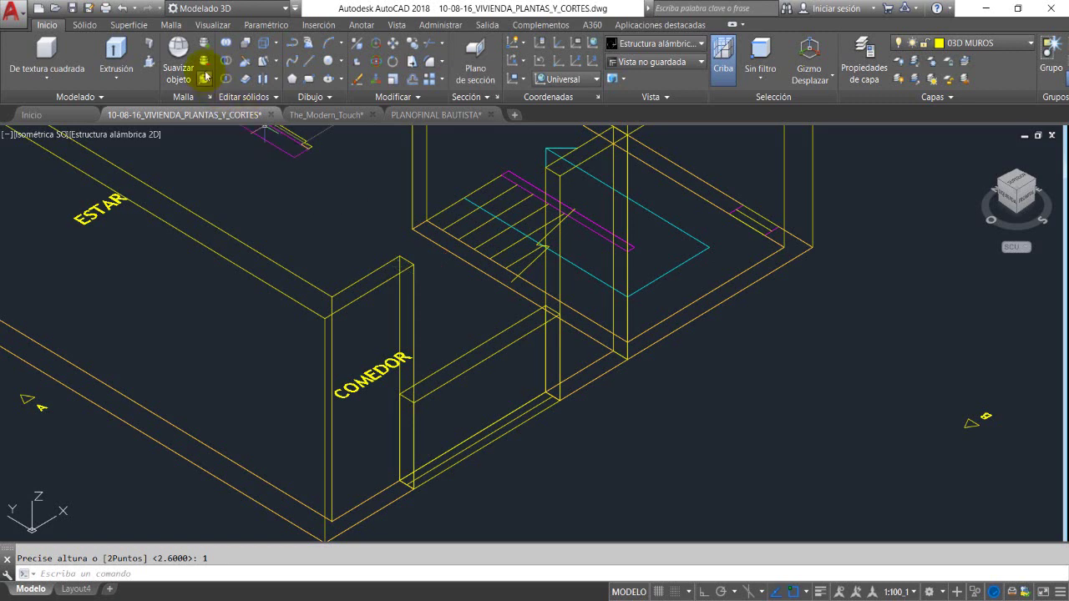
left_click(47, 51)
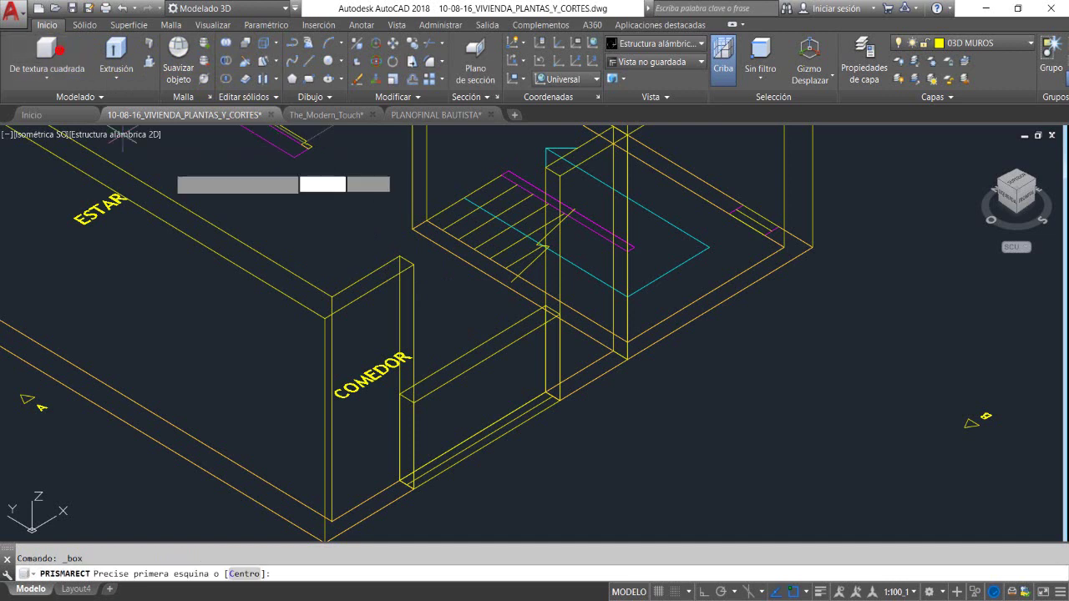
left_click(547, 167)
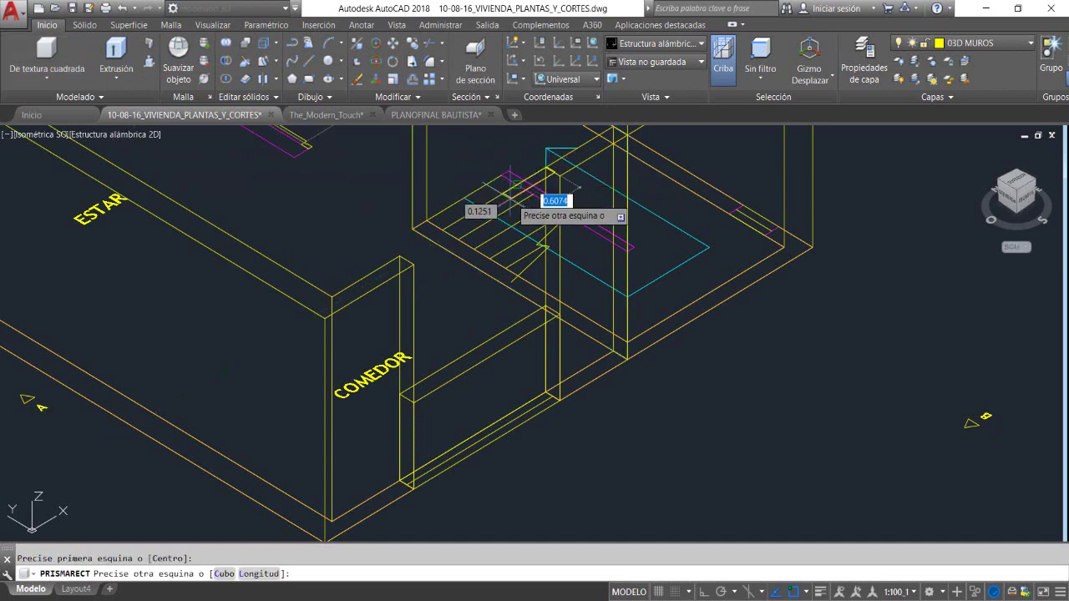
left_click(411, 263)
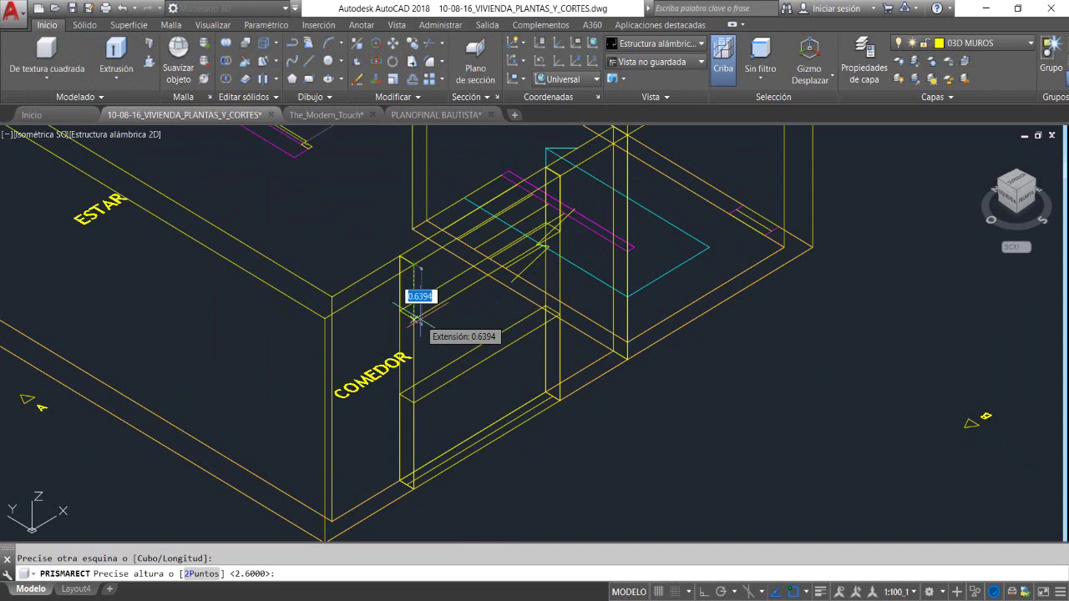
left_click(420, 319)
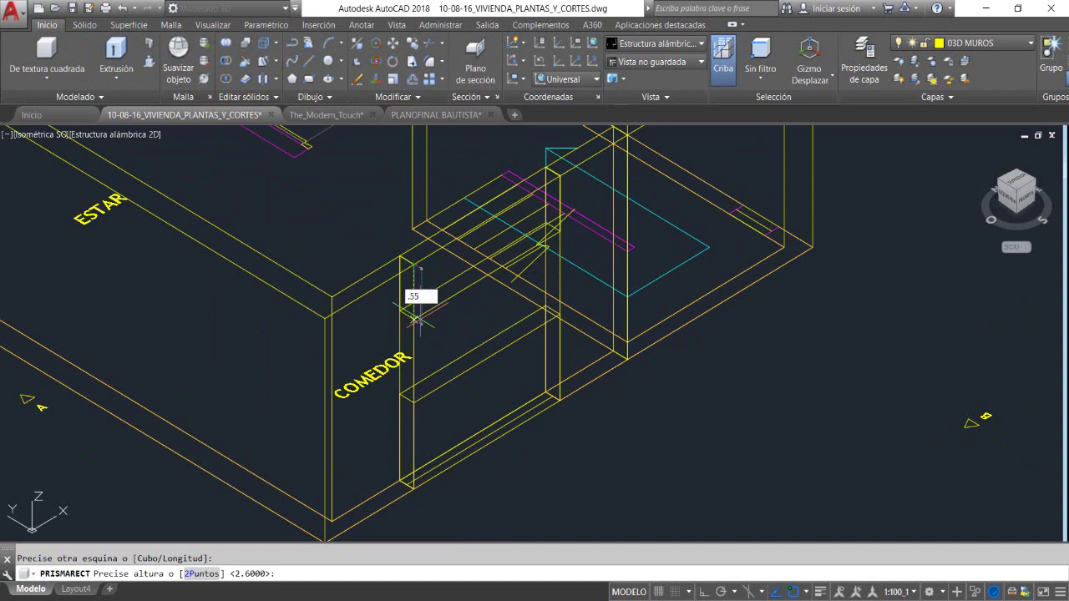
key("Return")
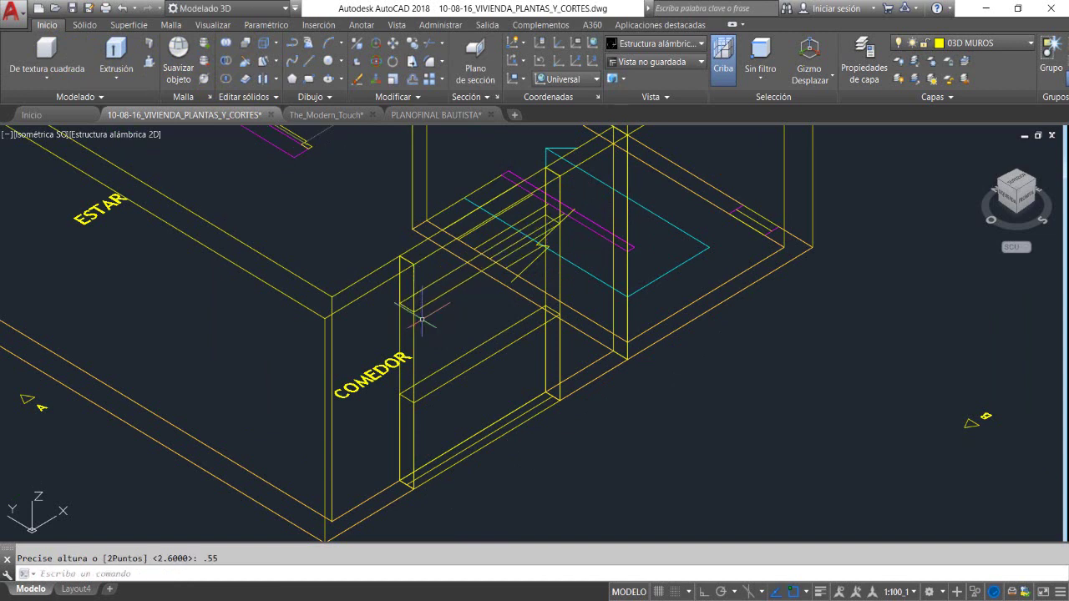
Apply the Conceptual visual style and unite the outer wall, lintel, short wall section, stair wall and window sill with Union
left_click(122, 134)
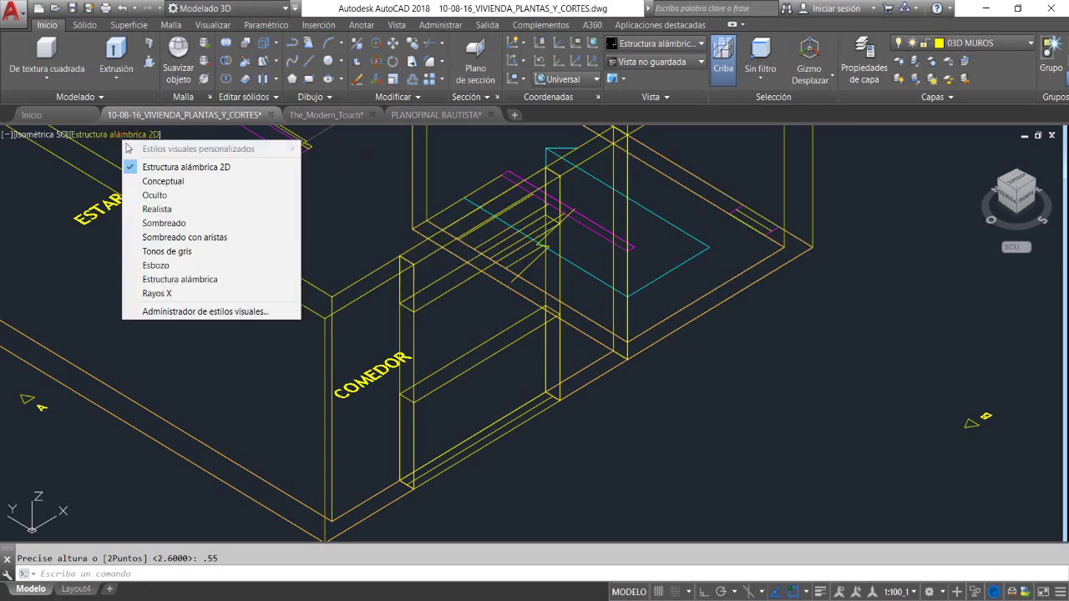
left_click(151, 181)
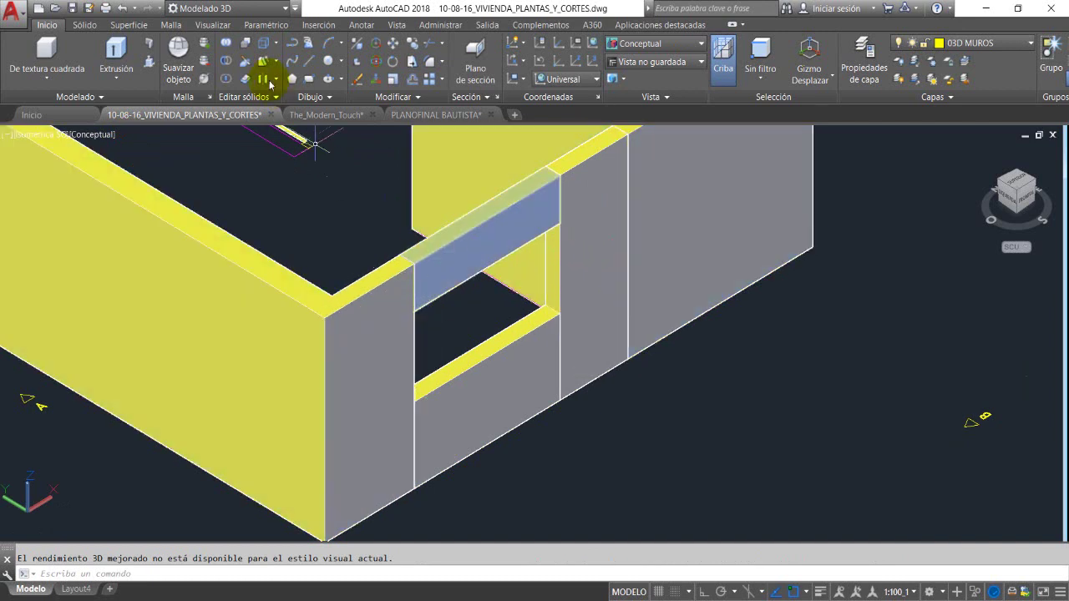
left_click(226, 42)
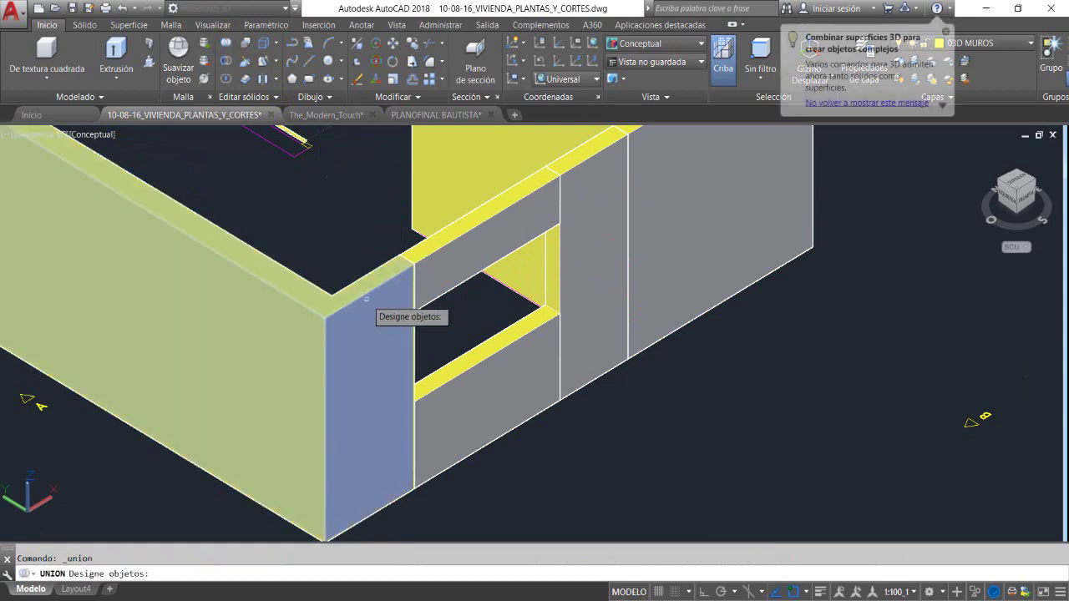
left_click(379, 310)
left_click(427, 269)
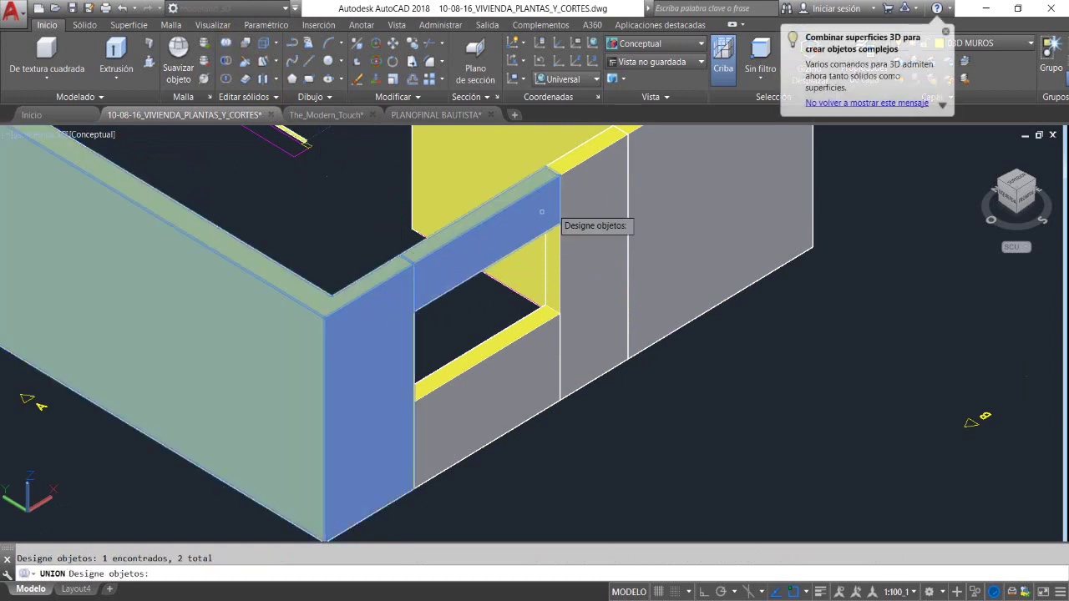
left_click(591, 189)
left_click(653, 185)
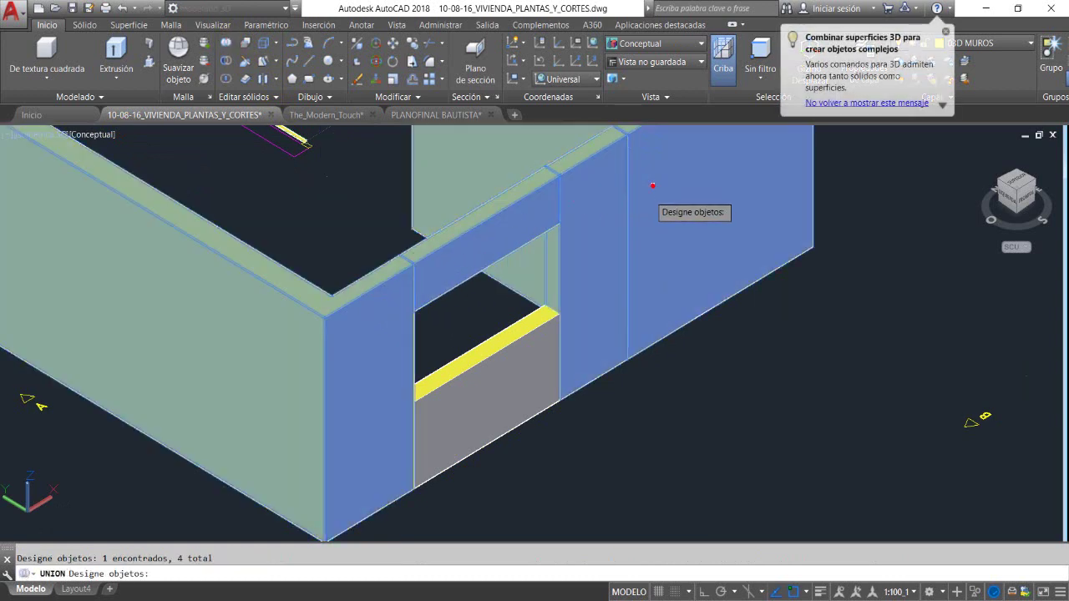
left_click(518, 340)
key("Return")
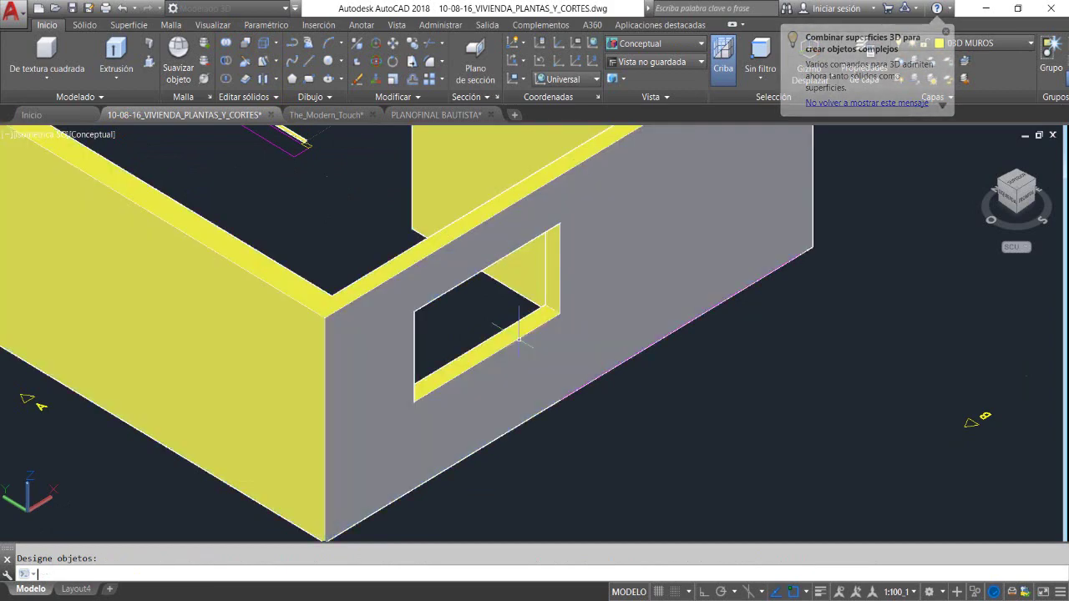
Inspect the united walls from the northwest and northeast isometric views, and examine the flat COCINA outer wall outline
scroll(525, 343, "down", 5)
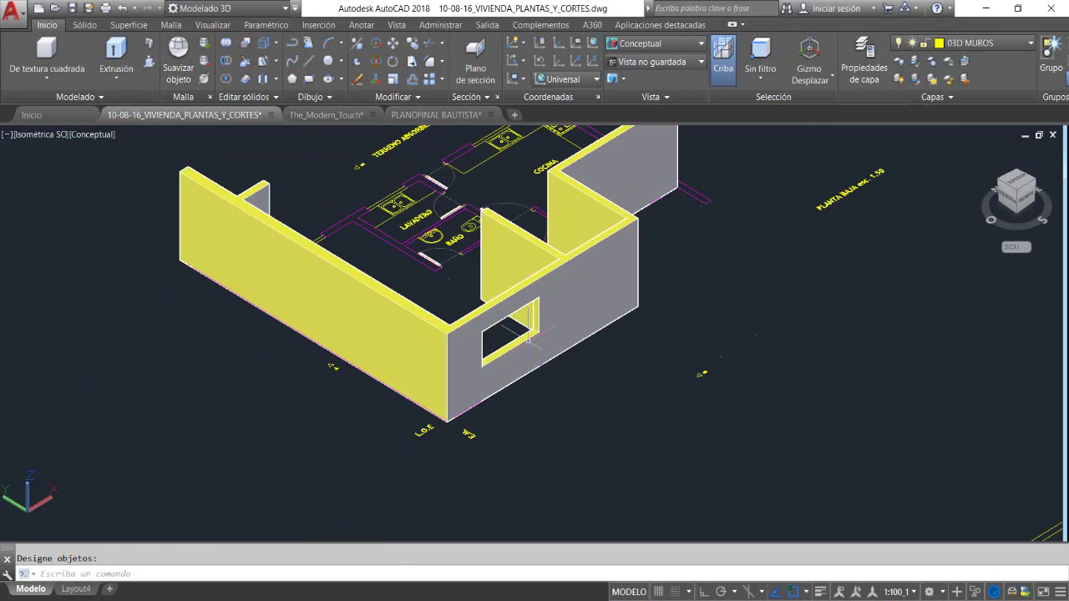
middle_click_drag(588, 241, 607, 267)
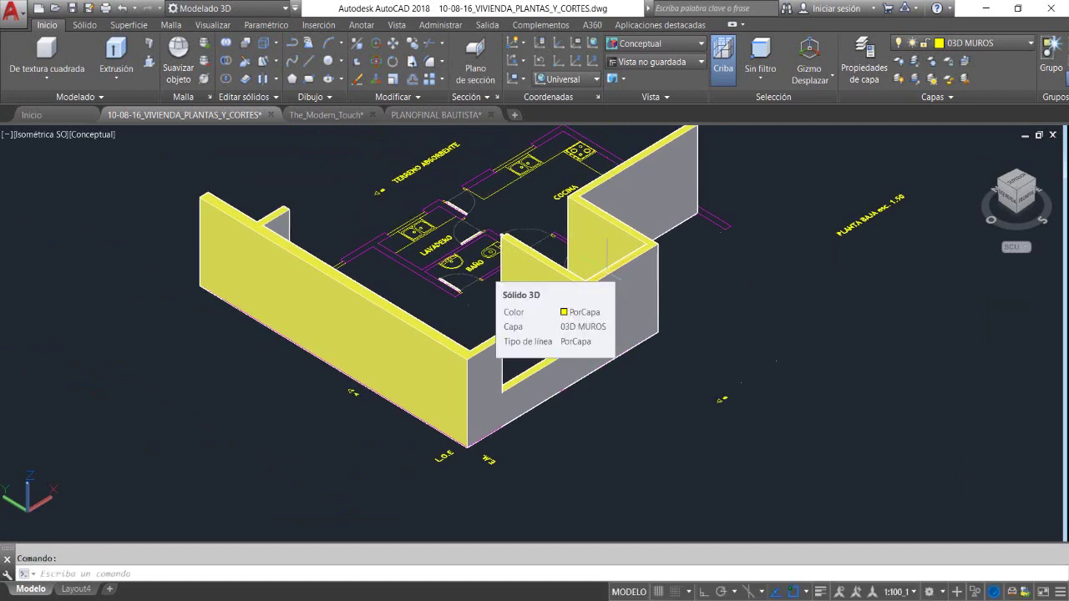
left_click(1001, 185)
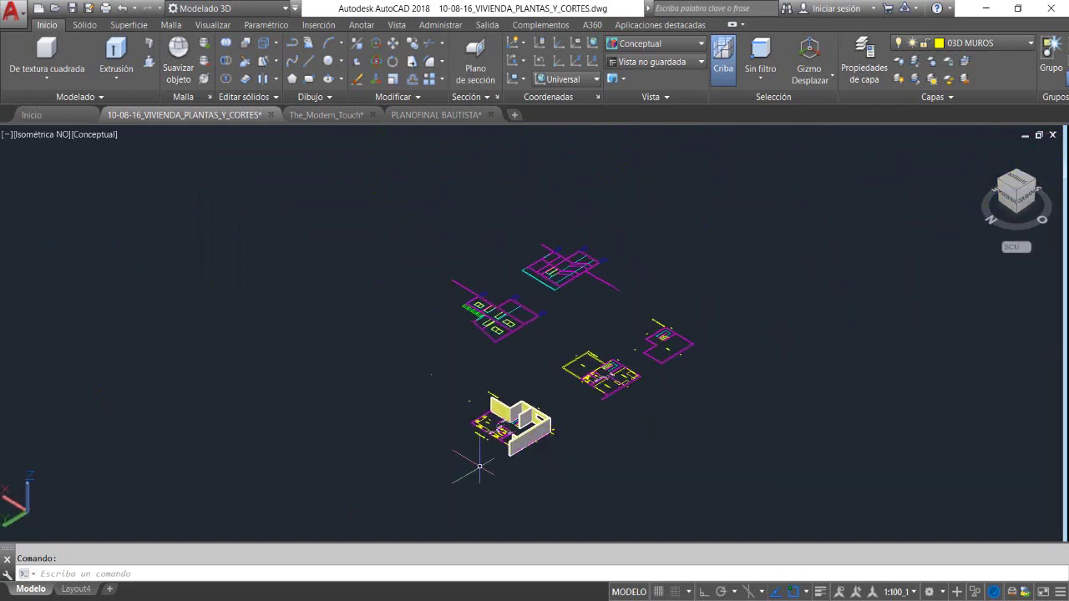
scroll(517, 455, "up", 8)
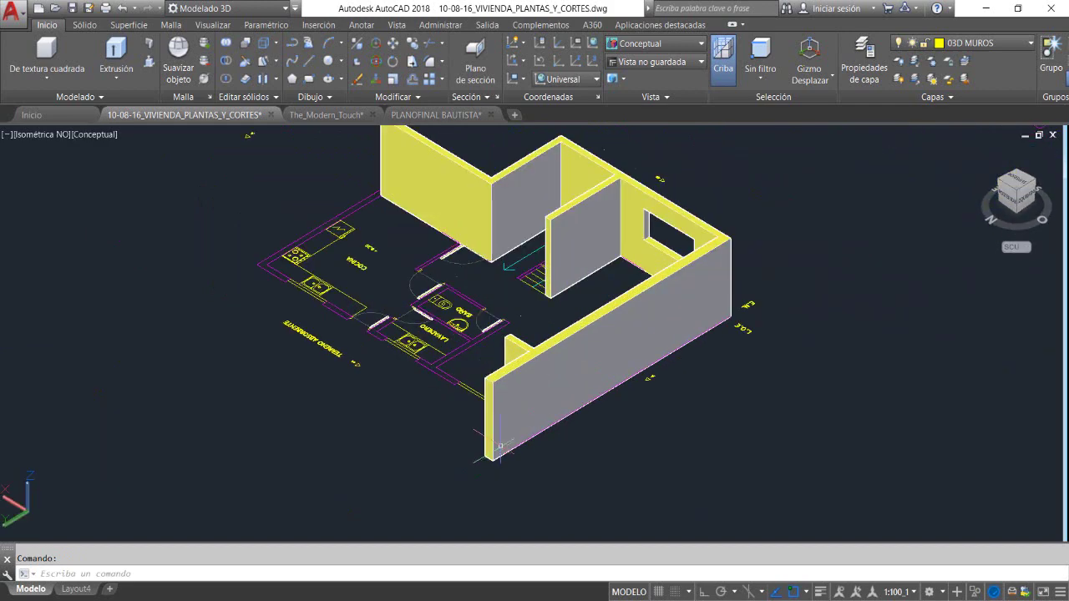
left_click(1002, 186)
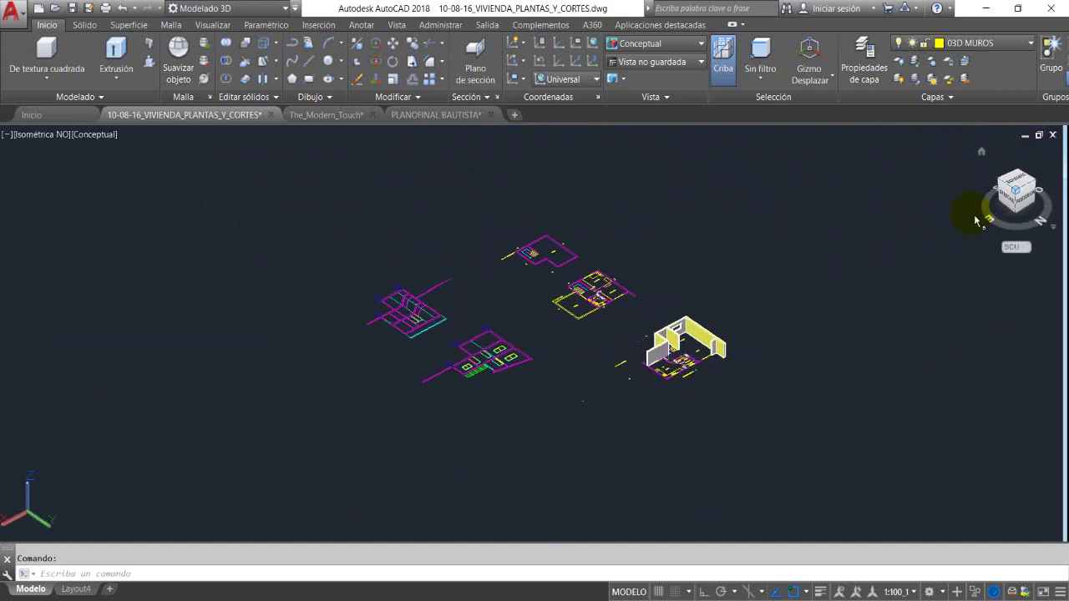
scroll(648, 351, "up", 2)
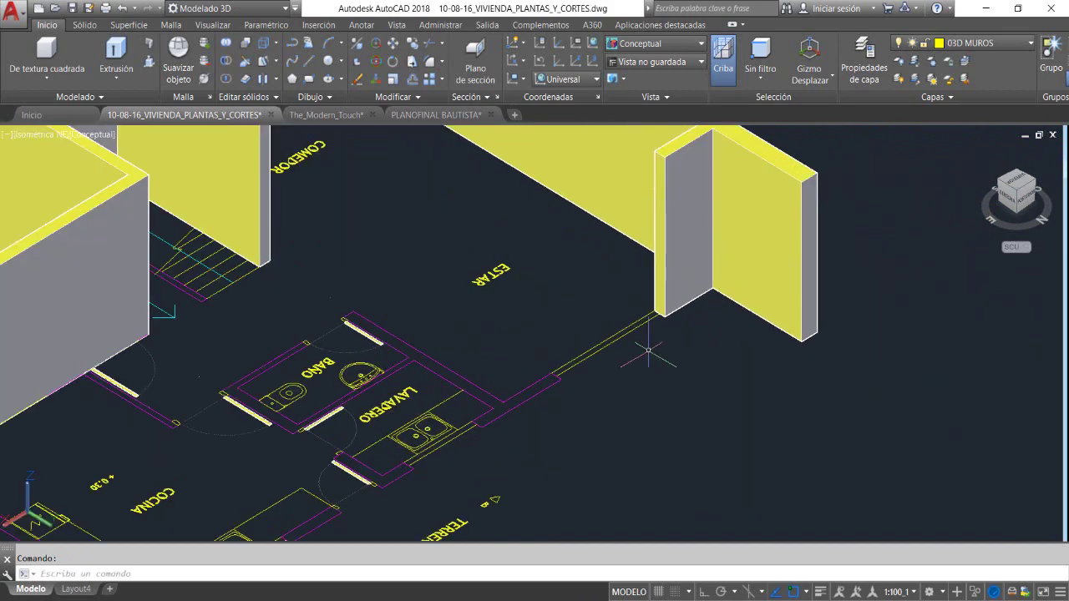
middle_click_drag(647, 346, 578, 341)
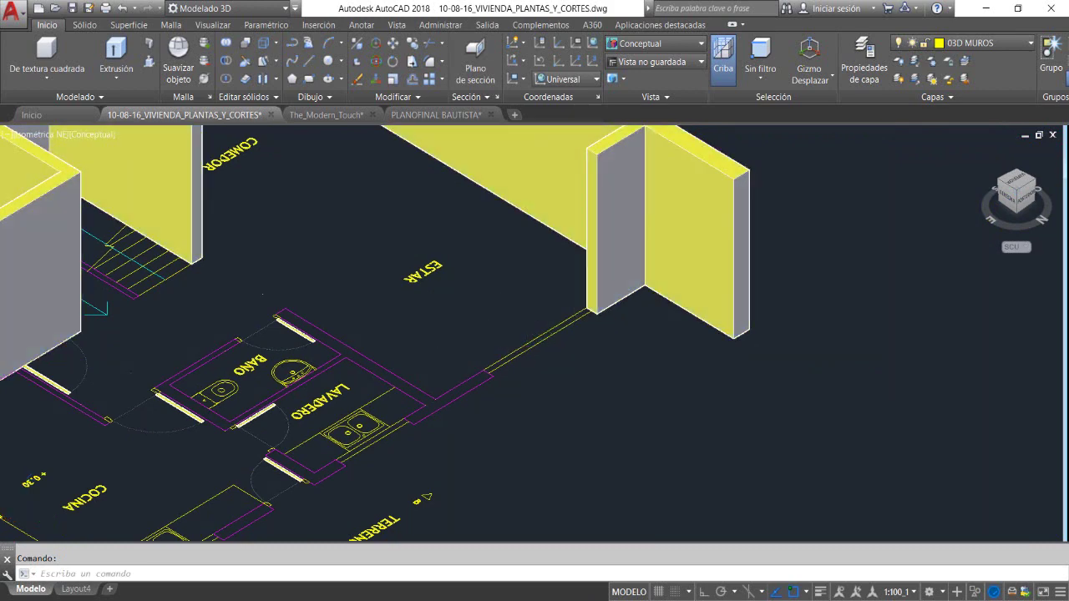
scroll(547, 226, "down", 2)
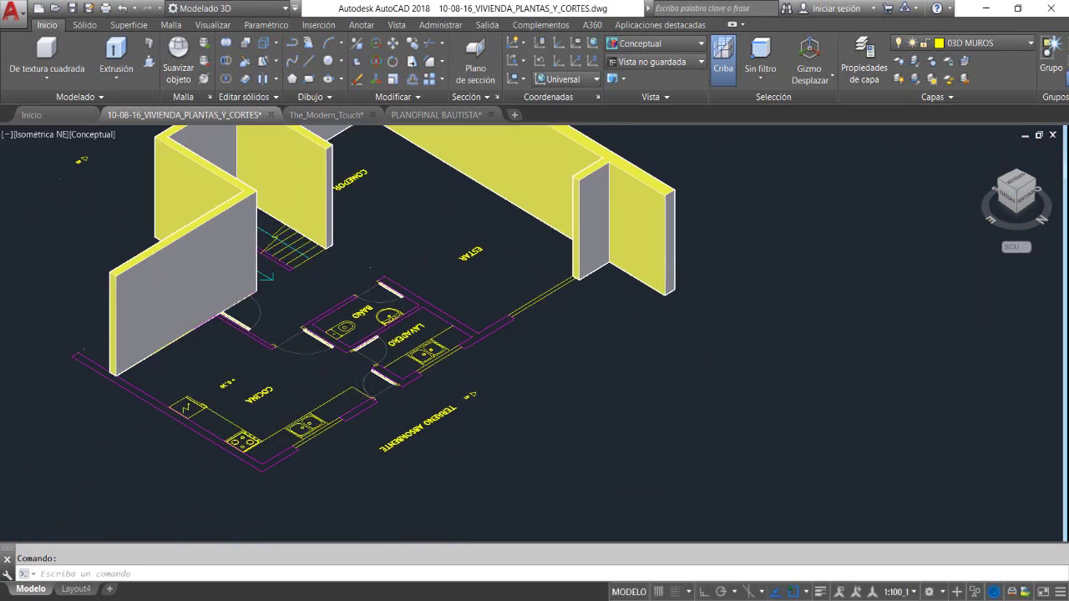
scroll(307, 425, "up", 2)
middle_click_drag(307, 426, 468, 346)
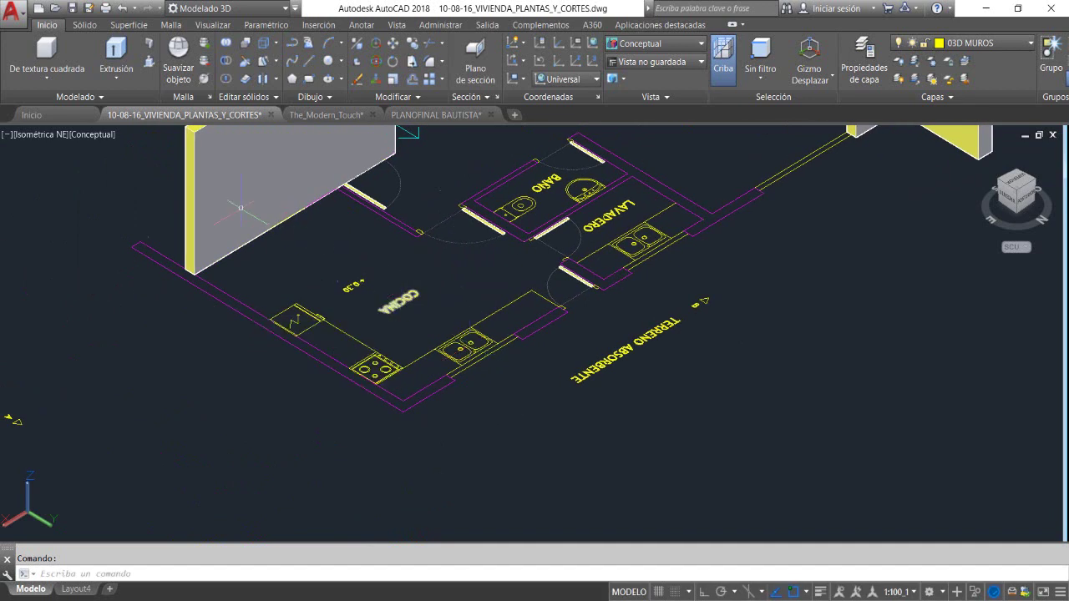
Draw a 2.6 high, 0.2 wide Polysolid wall along the COCINA outer outline, turning its corner and ending at the short ESTAR wall section
left_click(148, 42)
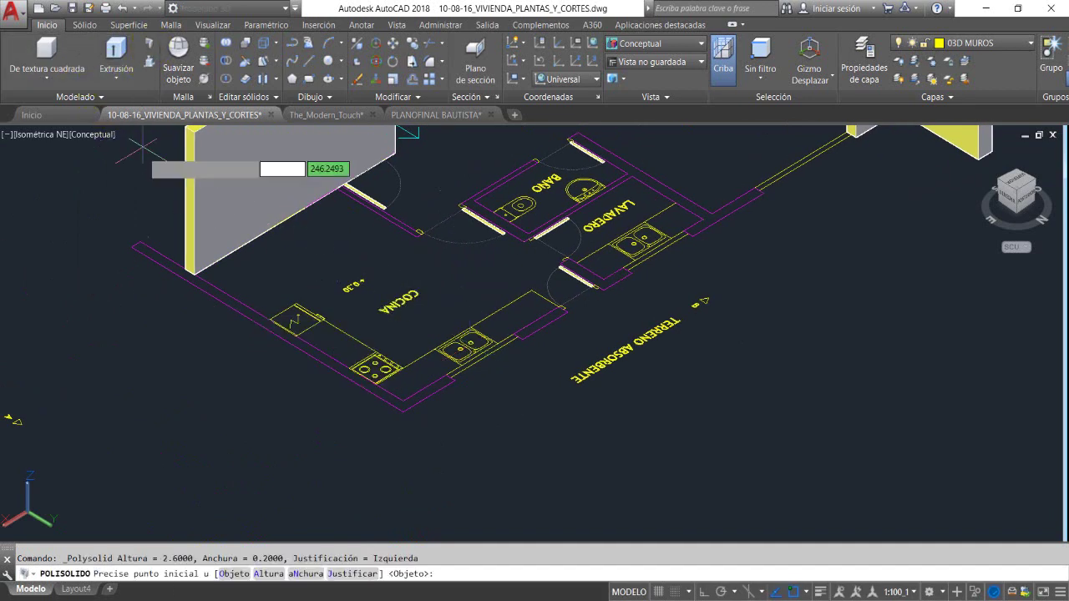
left_click(140, 240)
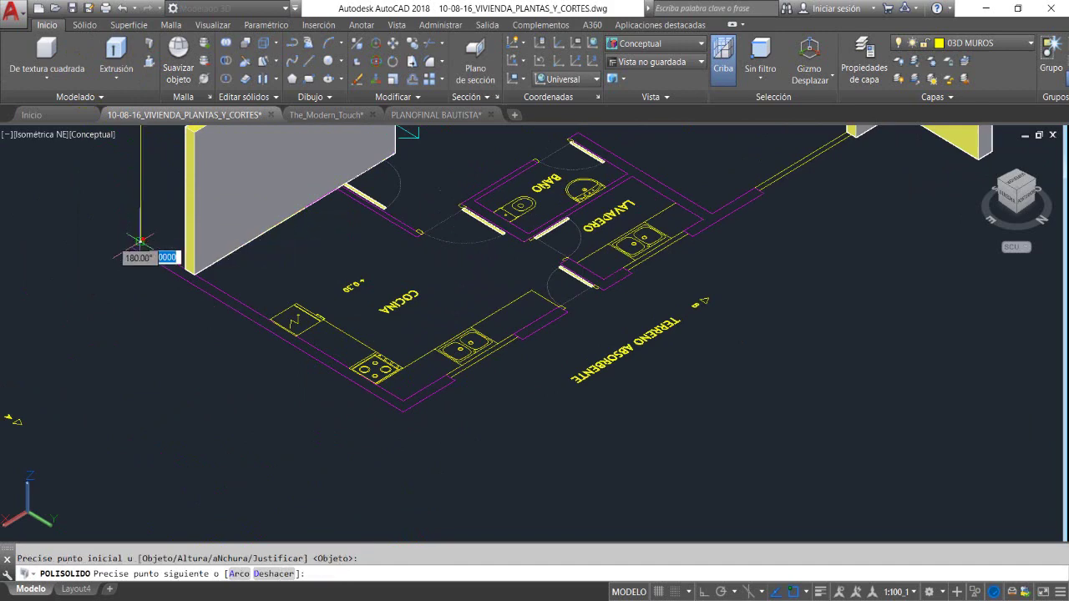
scroll(409, 380, "up", 2)
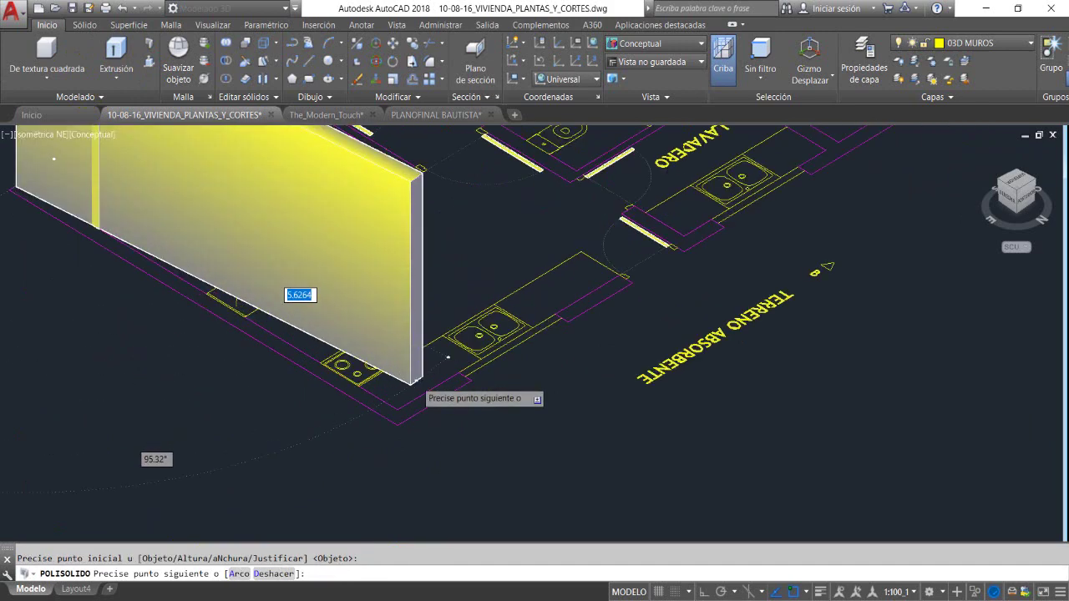
scroll(415, 386, "up", 2)
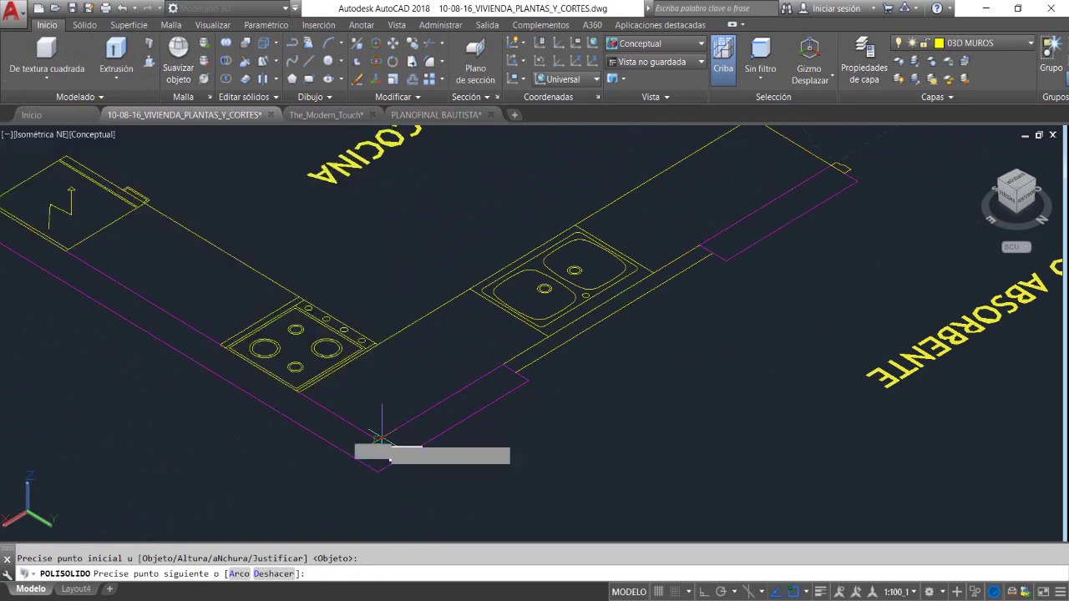
left_click(380, 439)
scroll(436, 406, "down", 3)
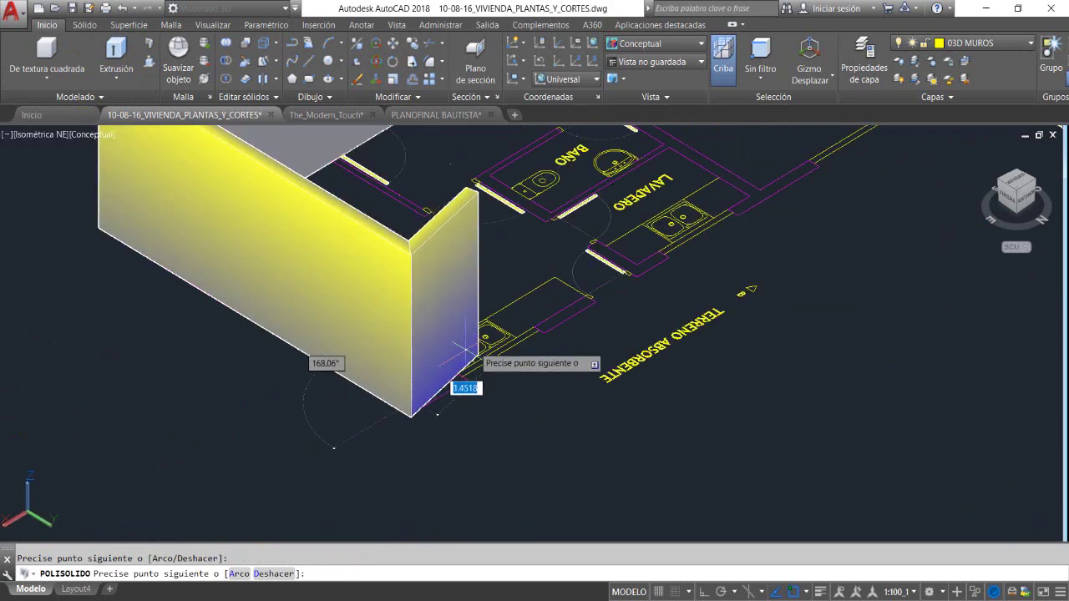
middle_click_drag(597, 276, 209, 476)
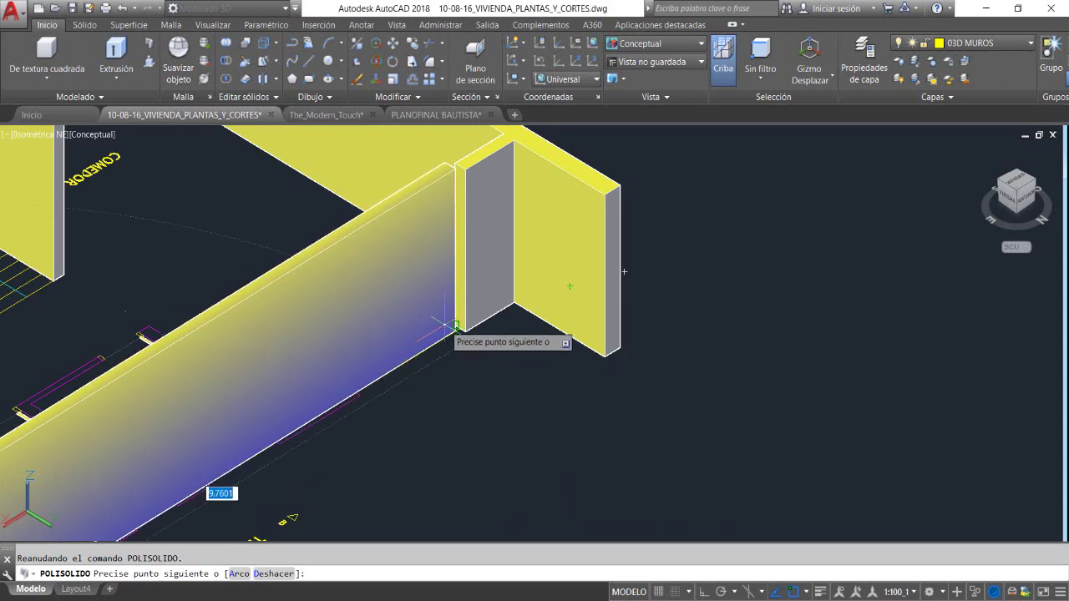
left_click(454, 324)
right_click(446, 327)
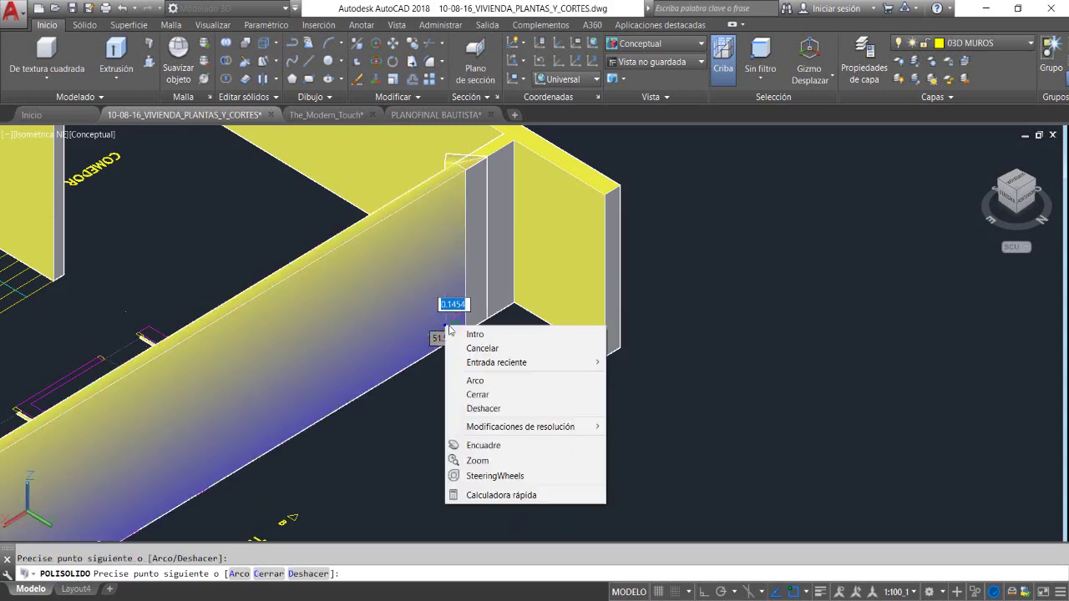
left_click(466, 334)
scroll(498, 341, "down", 6)
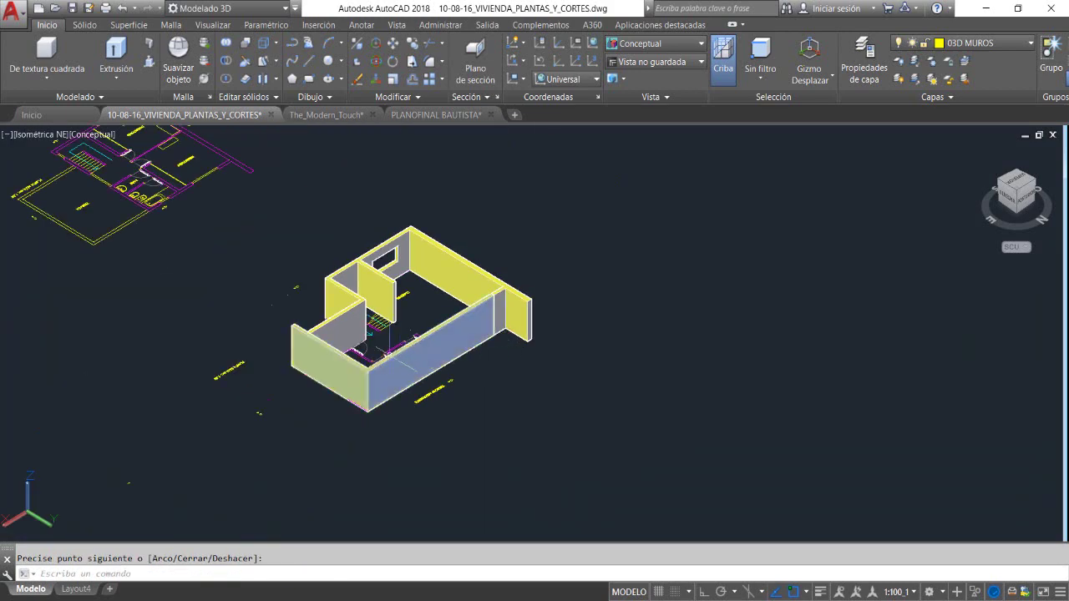
scroll(386, 352, "up", 5)
middle_click_drag(267, 322, 339, 277)
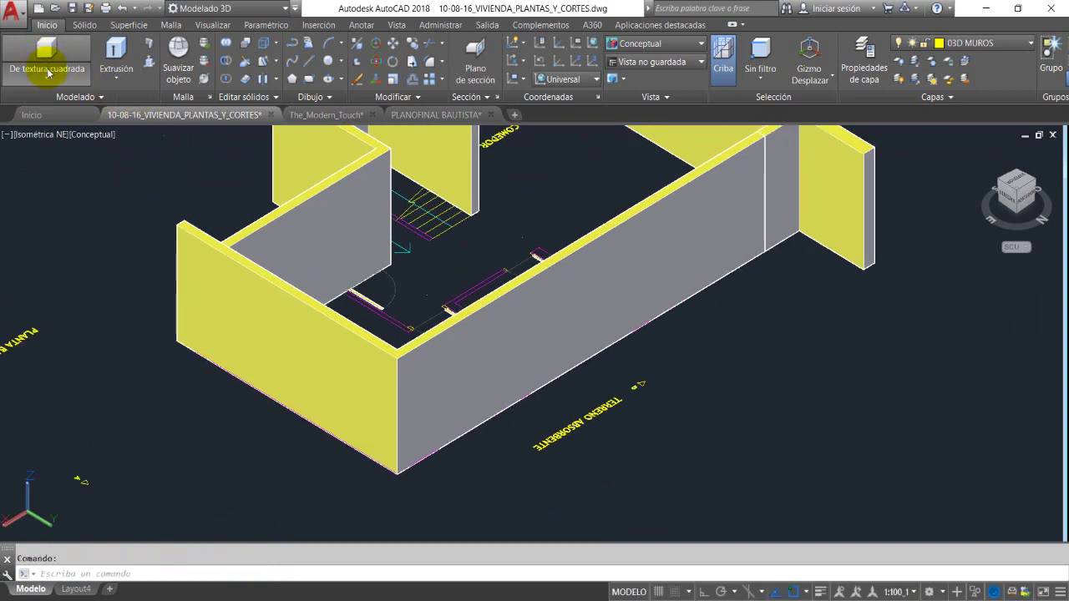
Apply the 2D Wireframe visual style and unite the new COCINA outer wall with the existing walls using Union
left_click(92, 134)
left_click(134, 162)
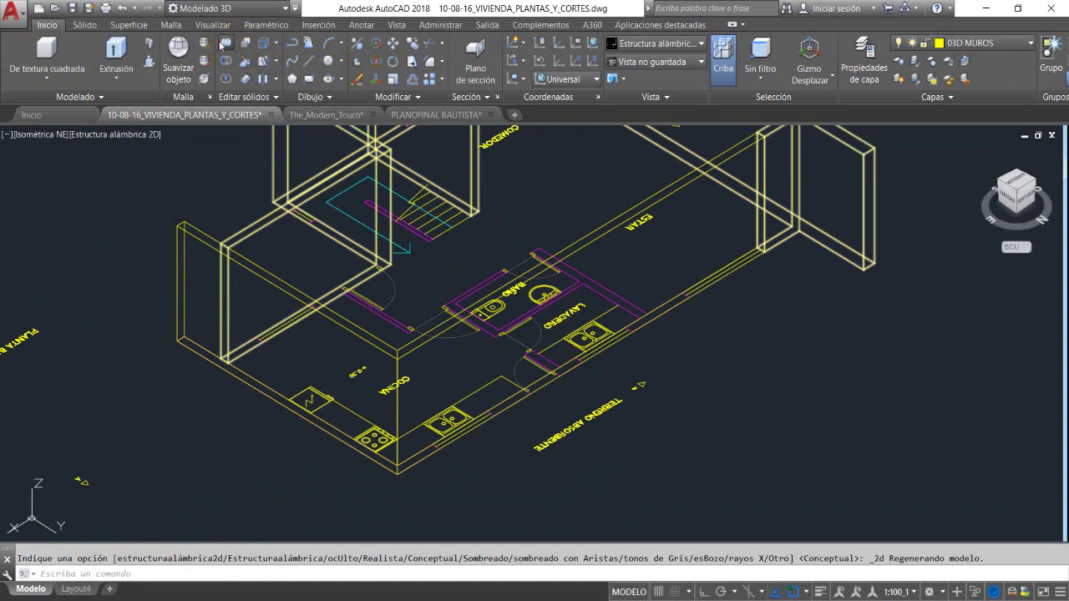
left_click(221, 45)
left_click(849, 209)
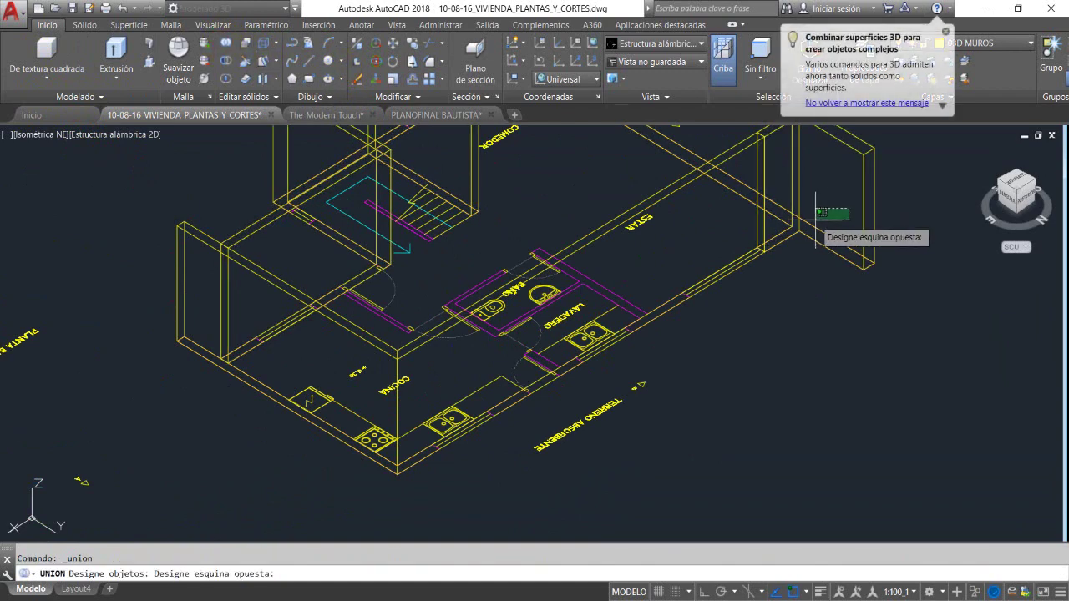
left_click(815, 218)
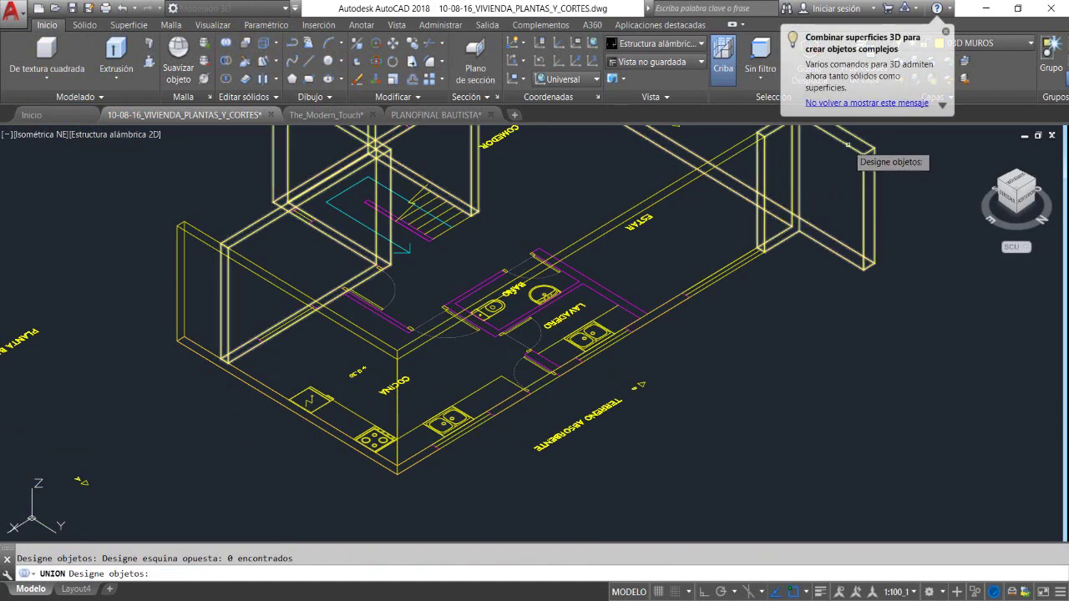
left_click(697, 178)
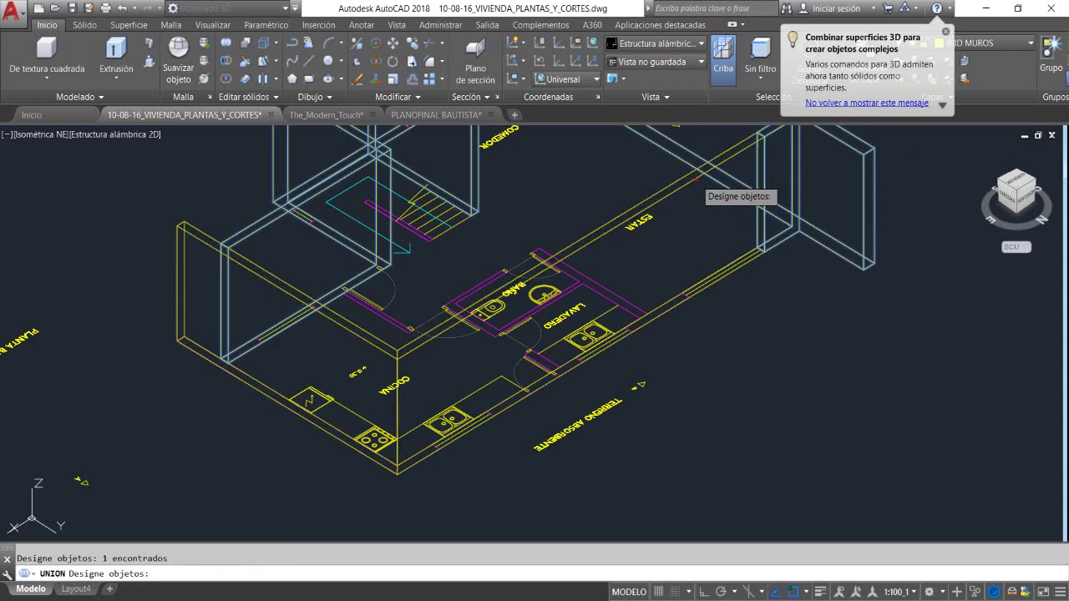
key("Return")
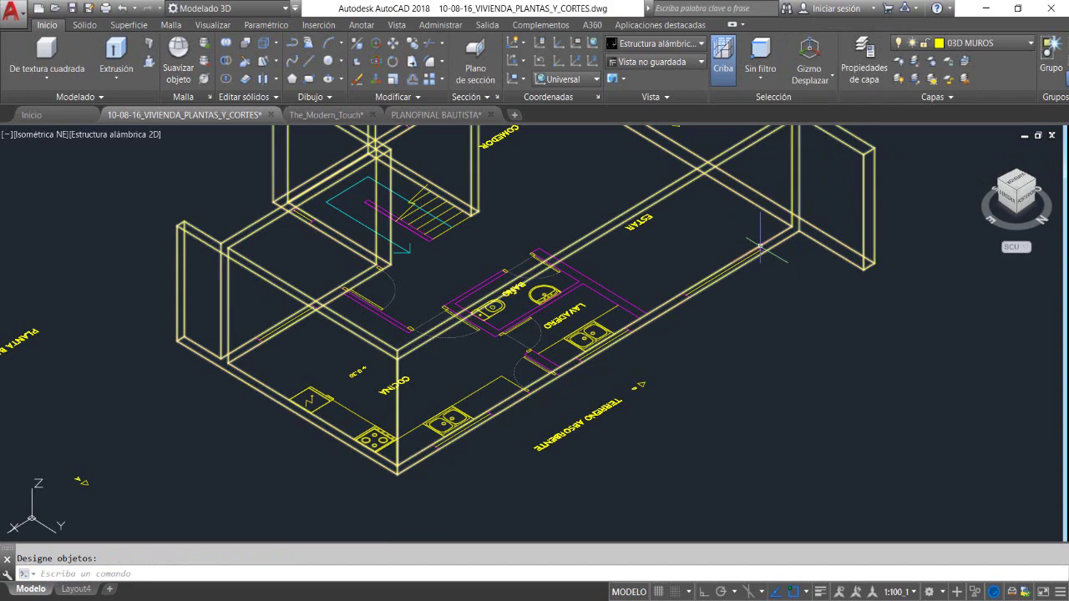
Inspect the united walls in the Conceptual visual style
left_click(104, 135)
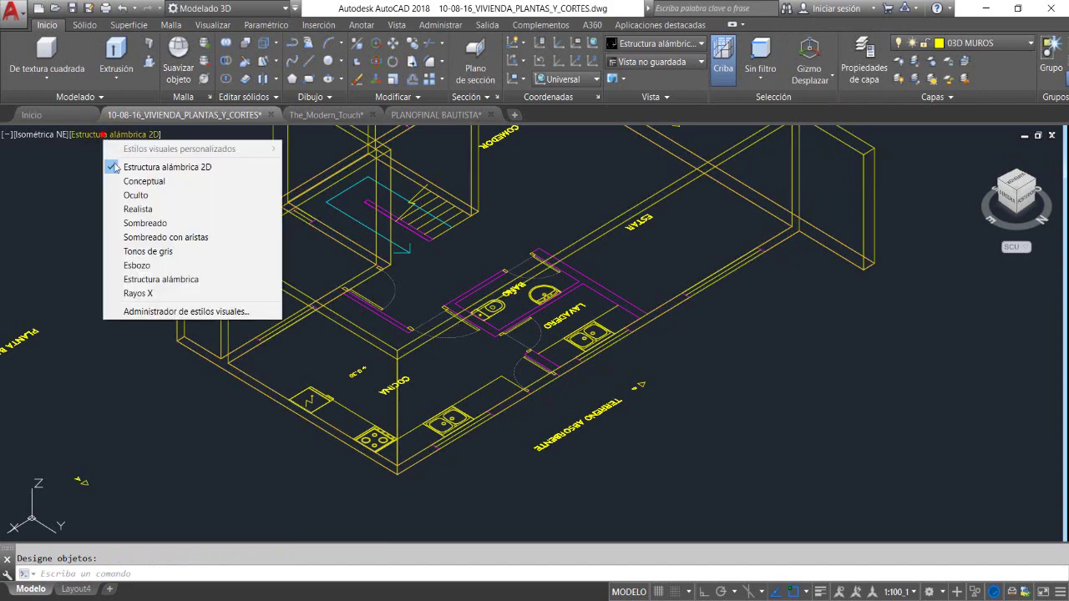
left_click(125, 181)
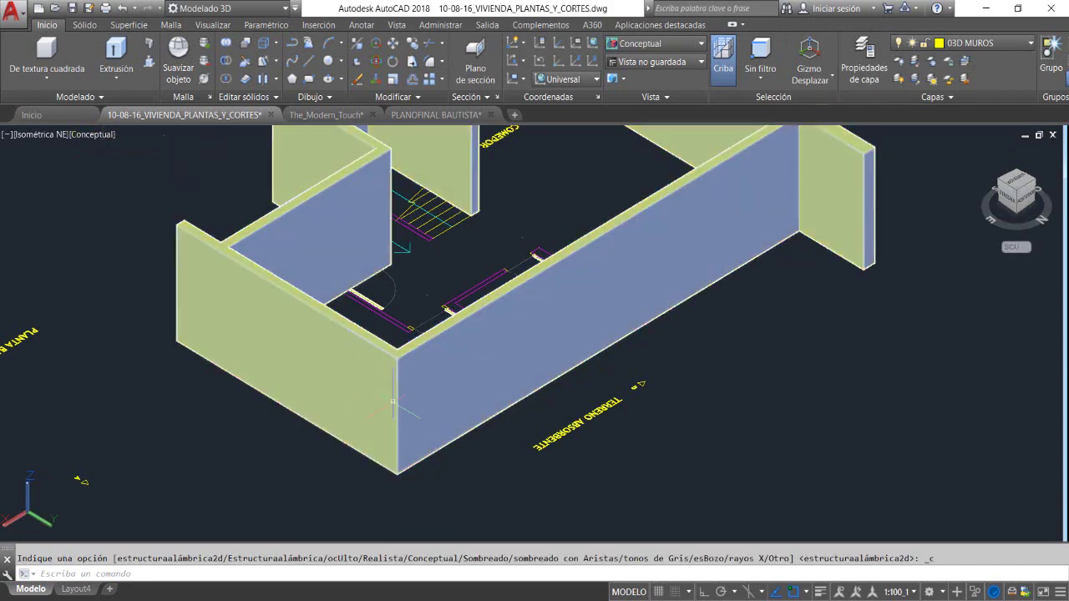
middle_click_drag(568, 386, 566, 458)
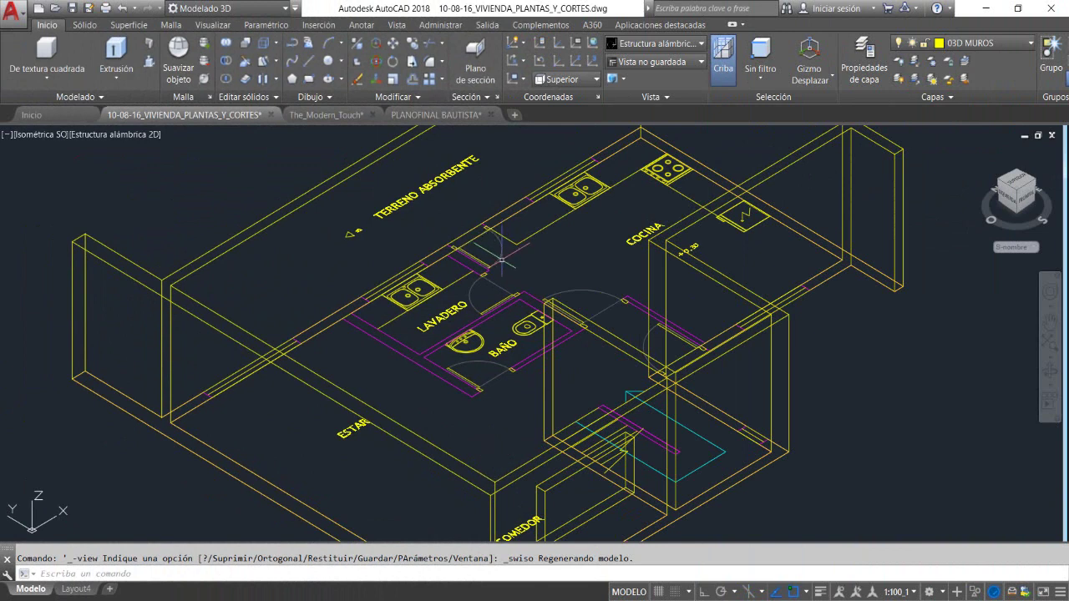
Split the drawing area into two vertical viewports and frame the whole wall model in the isometric one
left_click(6, 134)
mouse_move(72, 162)
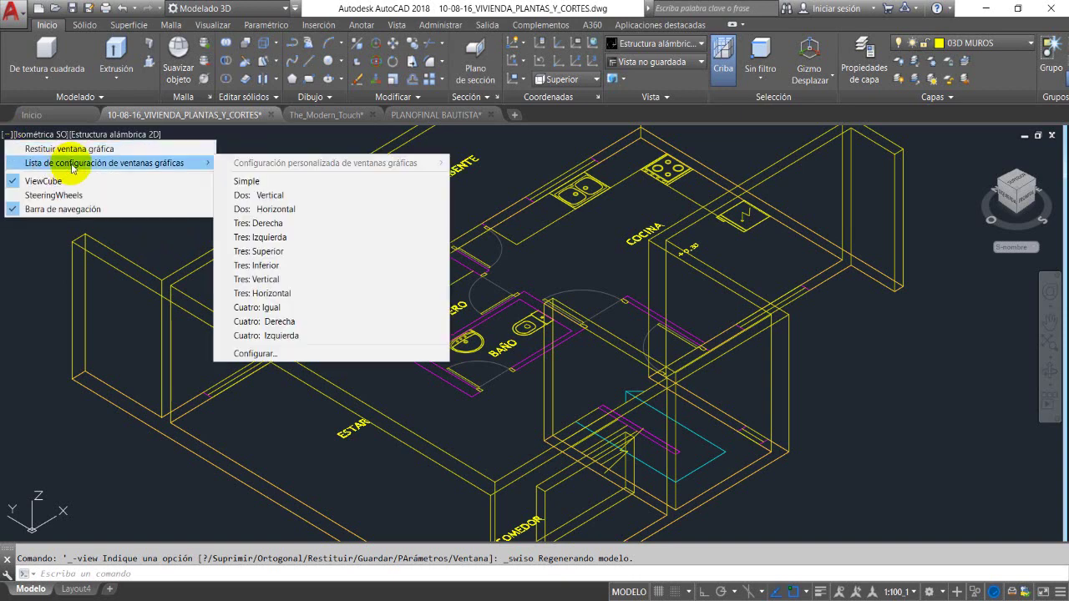
left_click(294, 194)
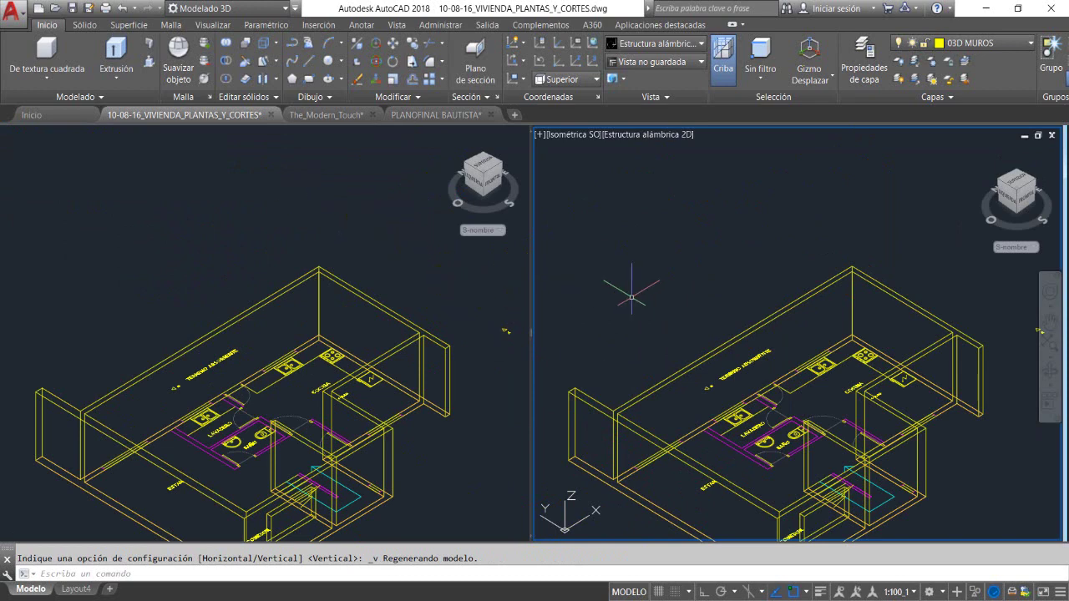
middle_click_drag(631, 298, 623, 233)
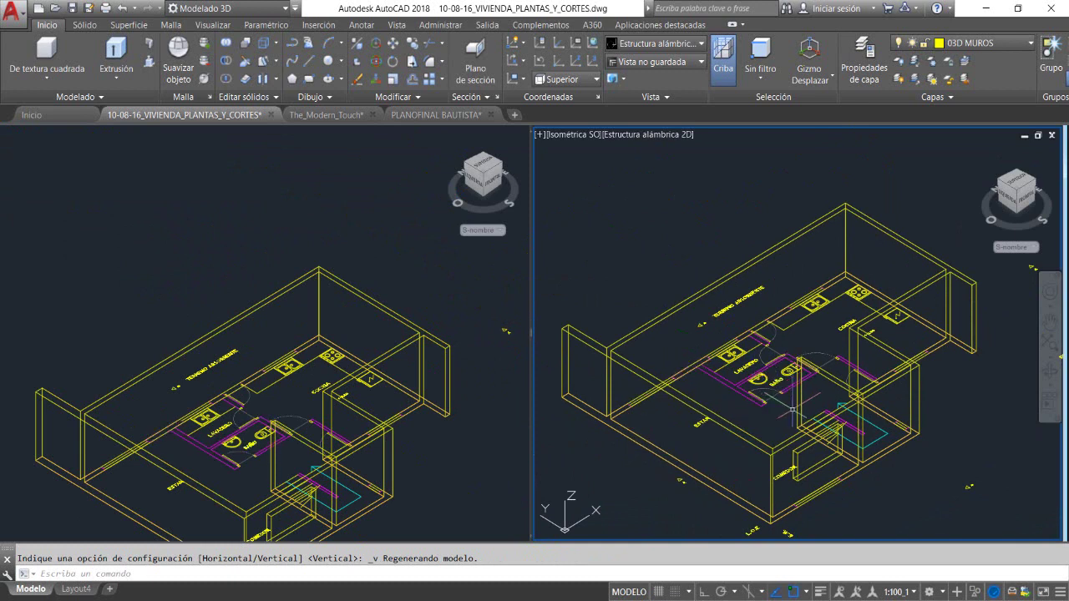
Set the other viewport to the Top view and frame the COCINA window in the wall beside the stairs
left_click(25, 164)
left_click(21, 138)
left_click(47, 163)
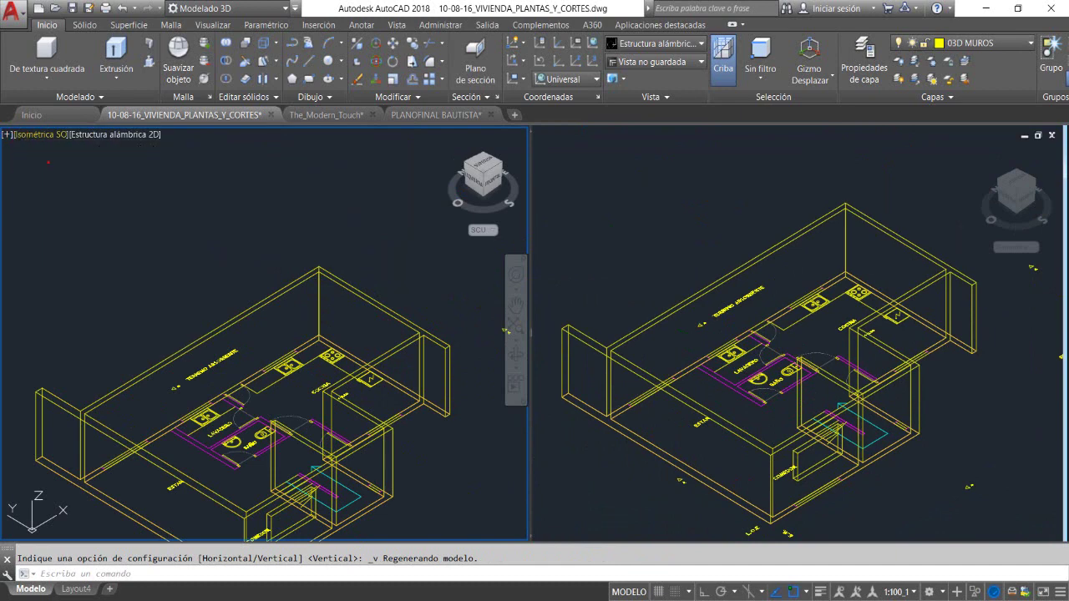
middle_click_drag(119, 233, 210, 301)
scroll(204, 259, "up", 2)
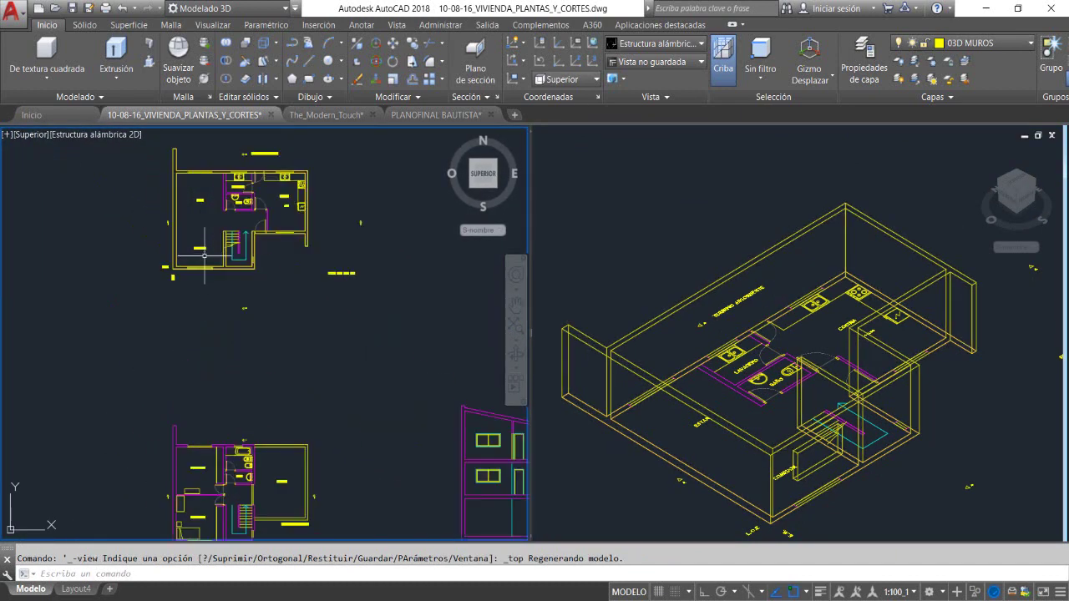
scroll(203, 243, "up", 4)
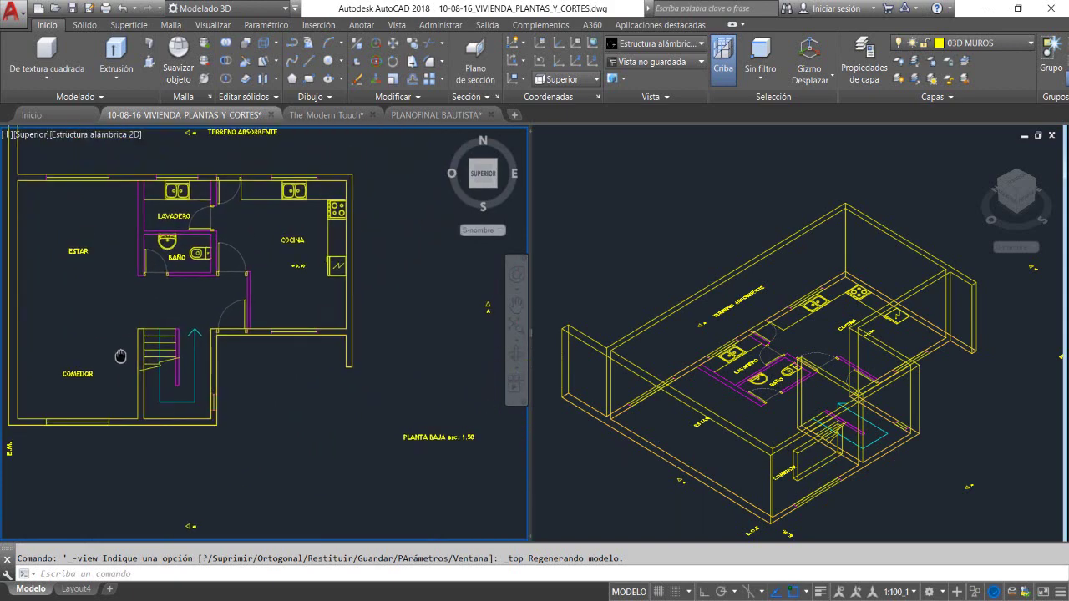
scroll(271, 328, "up", 2)
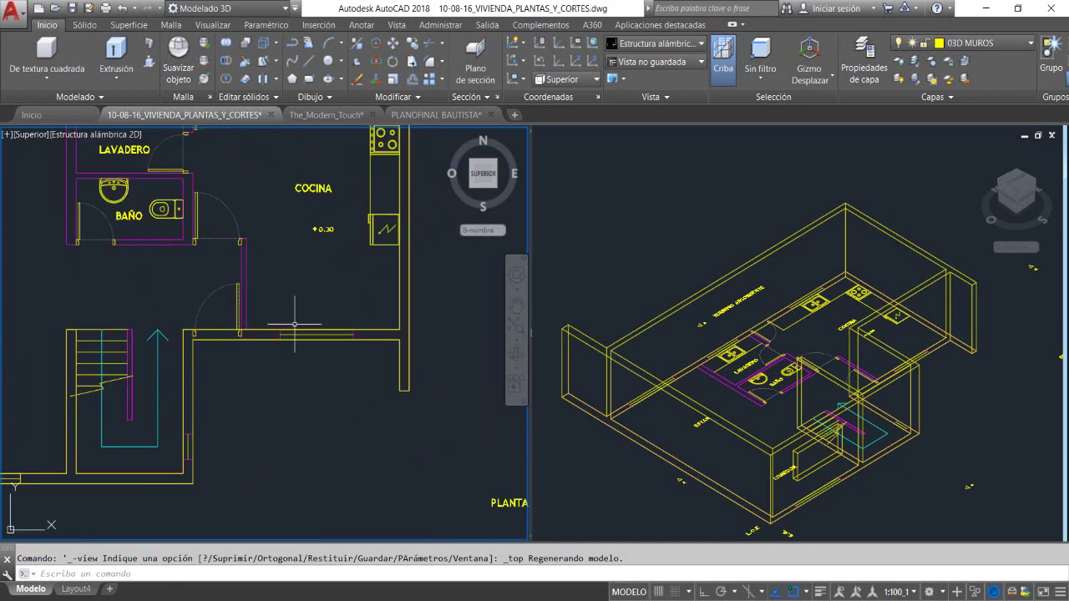
scroll(294, 324, "up", 2)
middle_click_drag(294, 324, 282, 374)
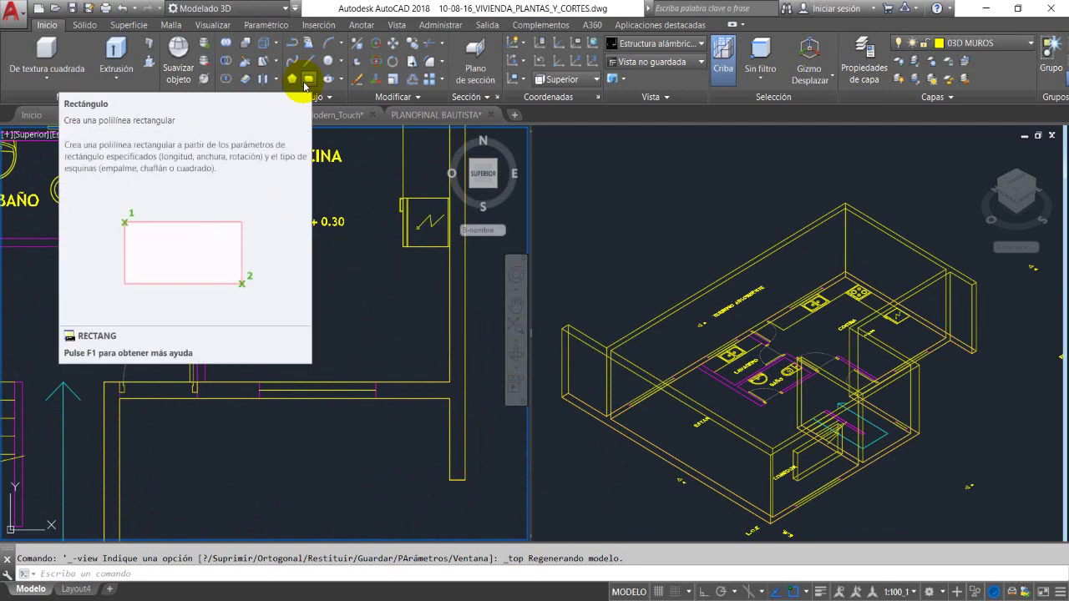
Draw a rectangle spanning the width of the COCINA window opening and extending past both faces of the wall
left_click(306, 80)
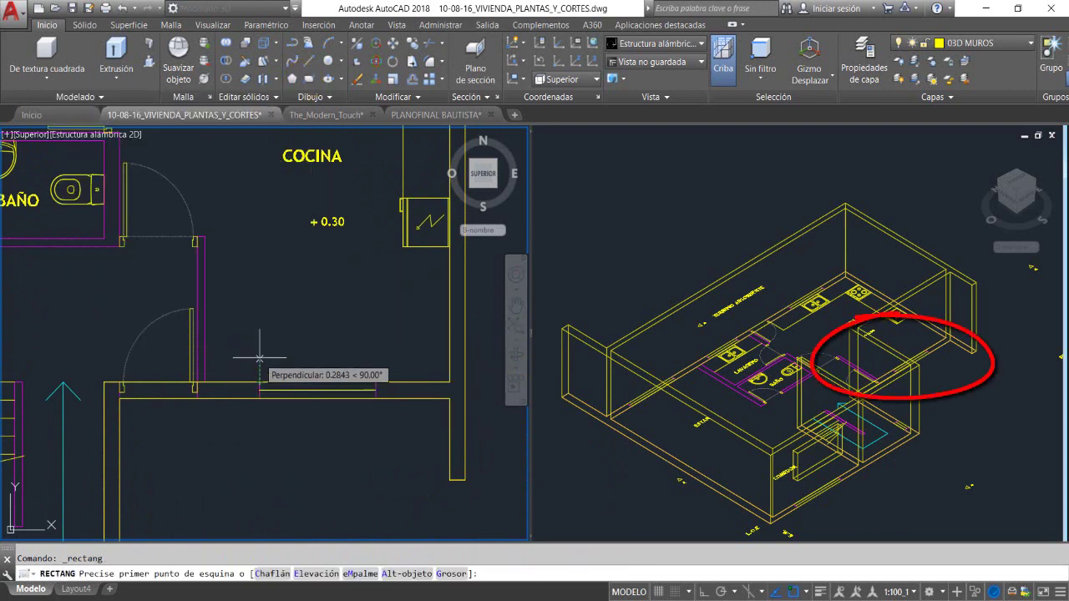
left_click(260, 342)
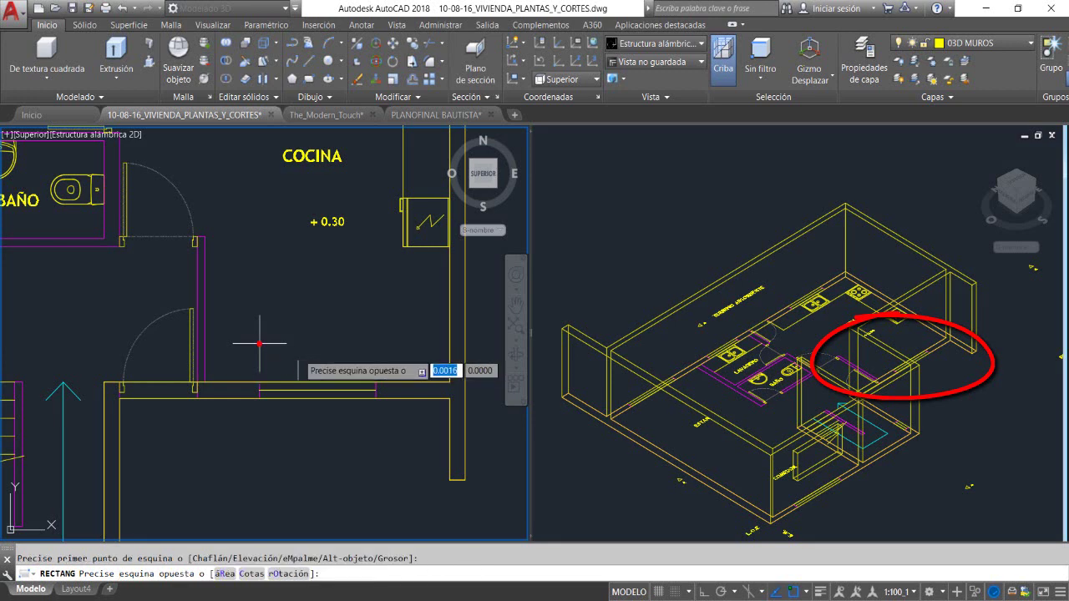
left_click(375, 438)
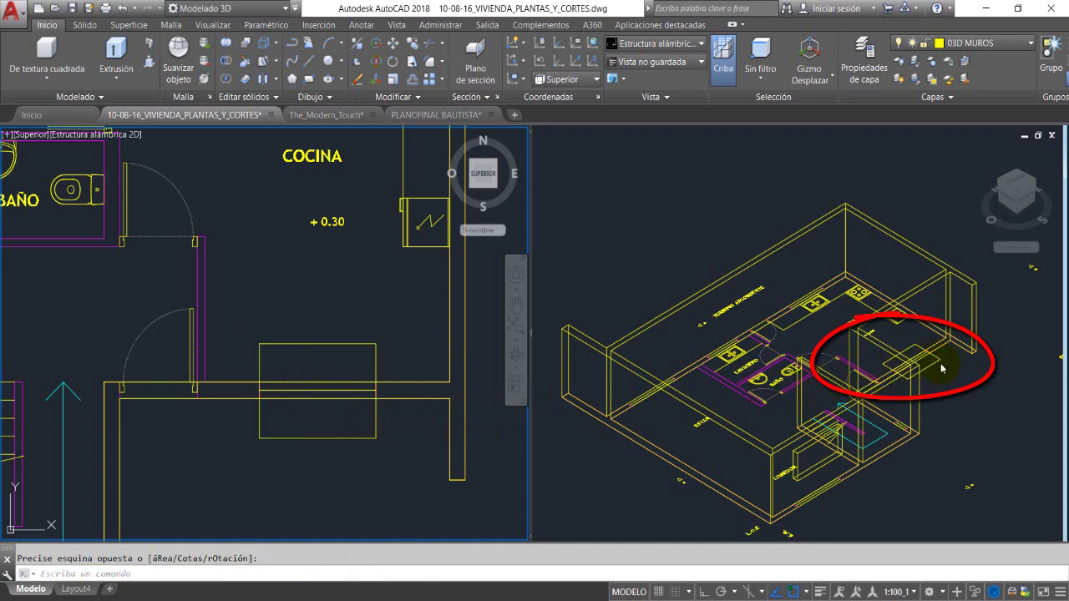
Open the window rectangle's properties and set its elevation to 1
left_click(376, 352)
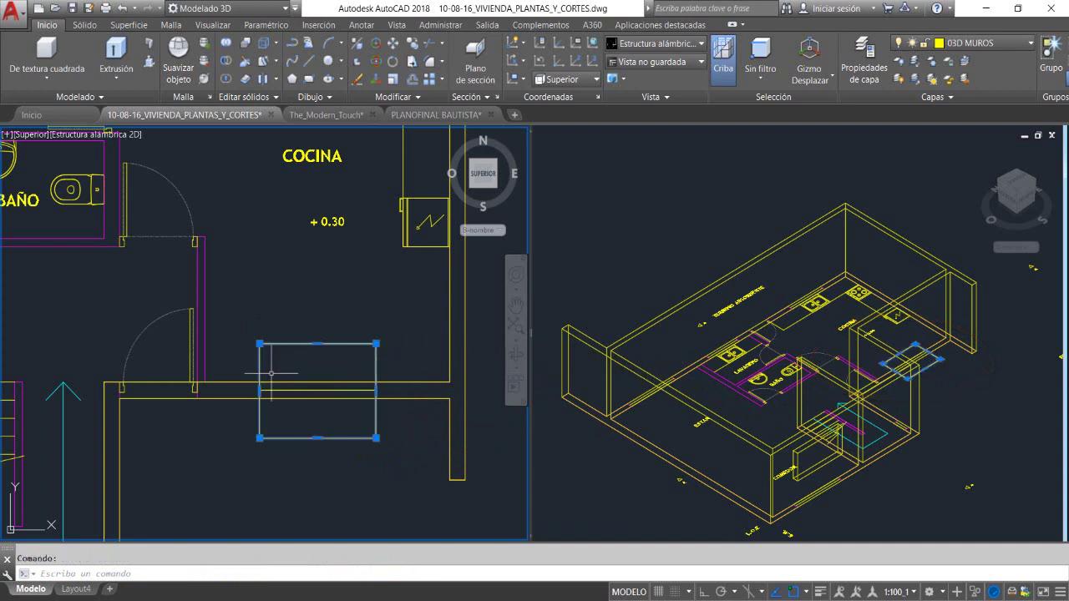
right_click(326, 307)
left_click(406, 576)
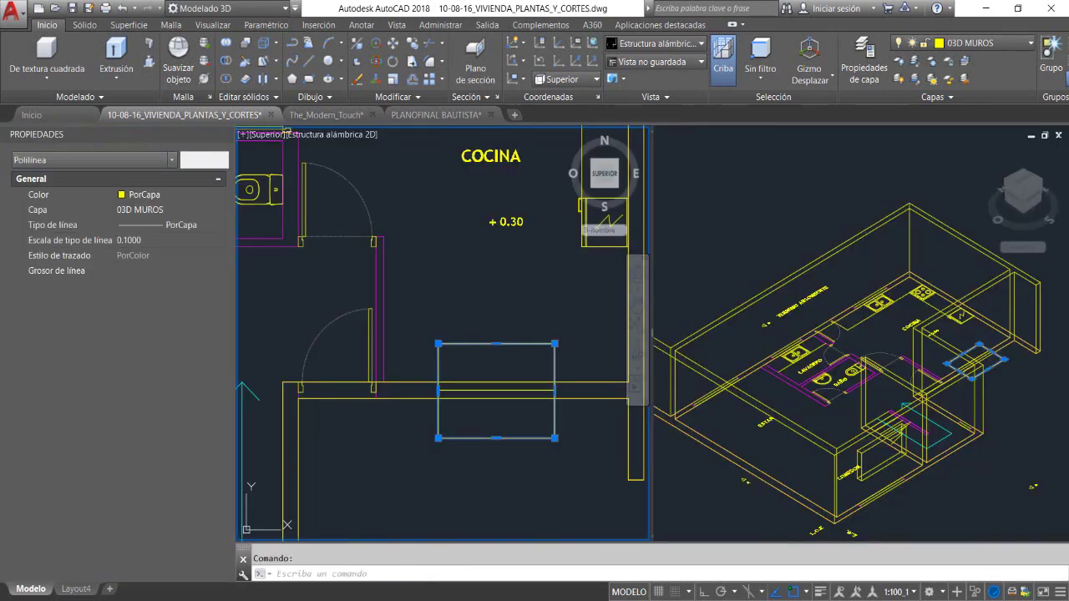
left_click_drag(236, 365, 177, 364)
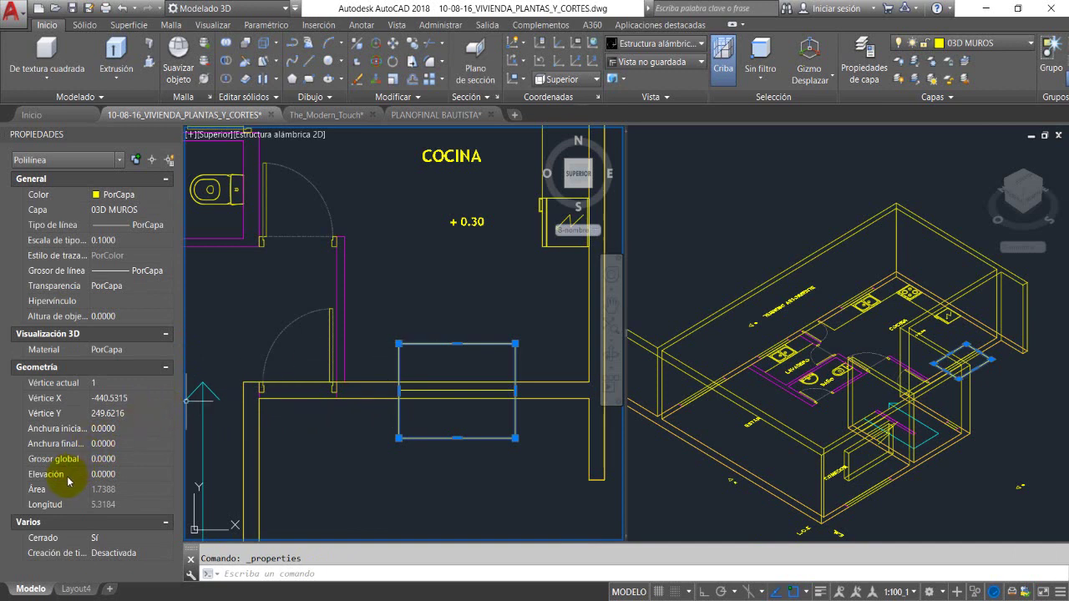
left_click(101, 474)
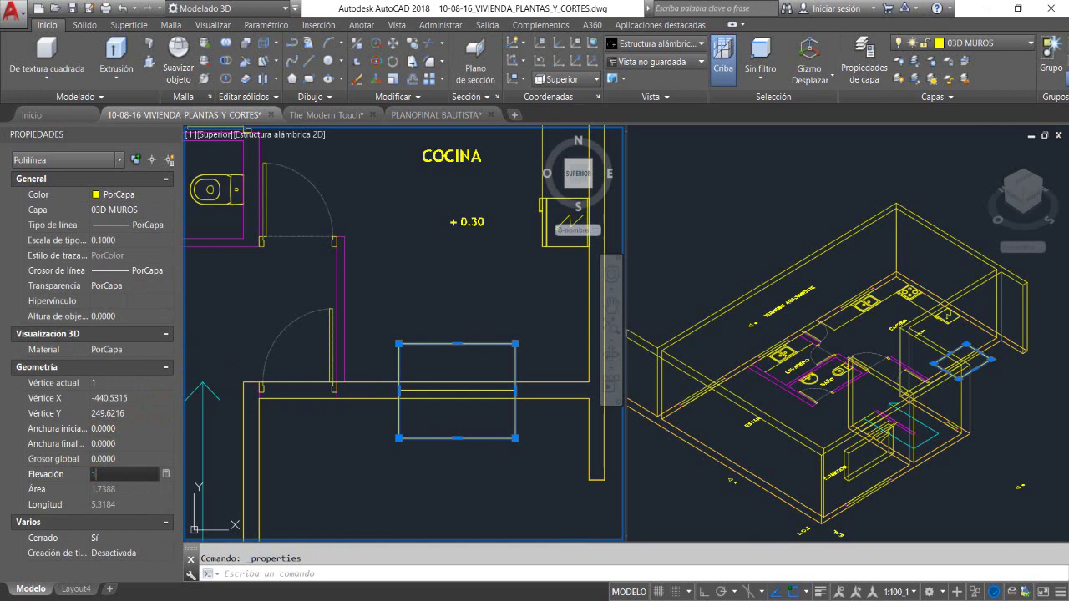
type("1")
key("Return")
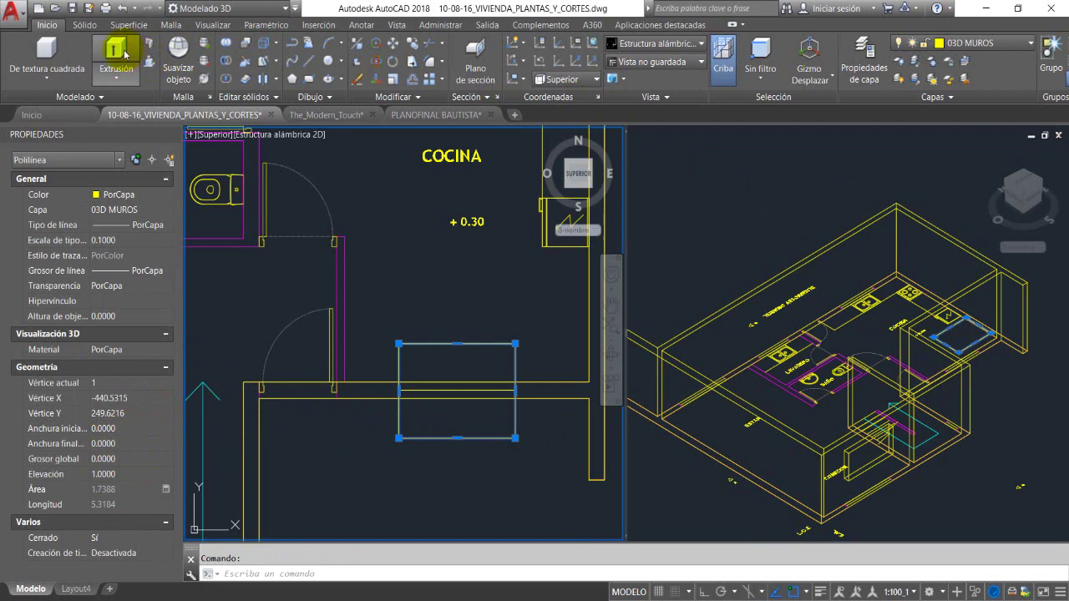
Extrude the COCINA window rectangle to a height of 1.05
left_click(123, 52)
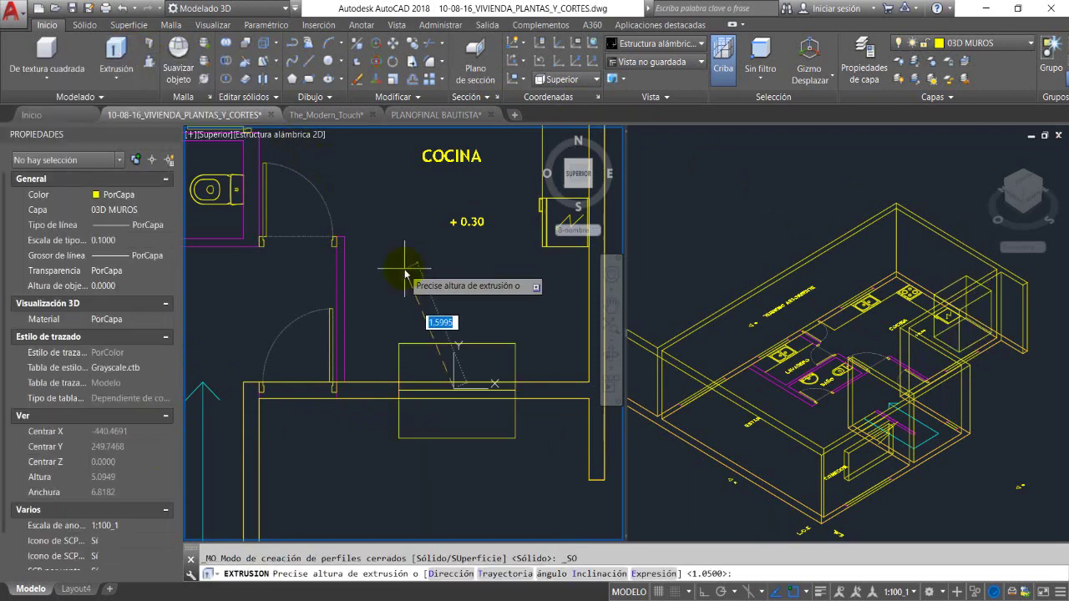
type("1.05")
key("Return")
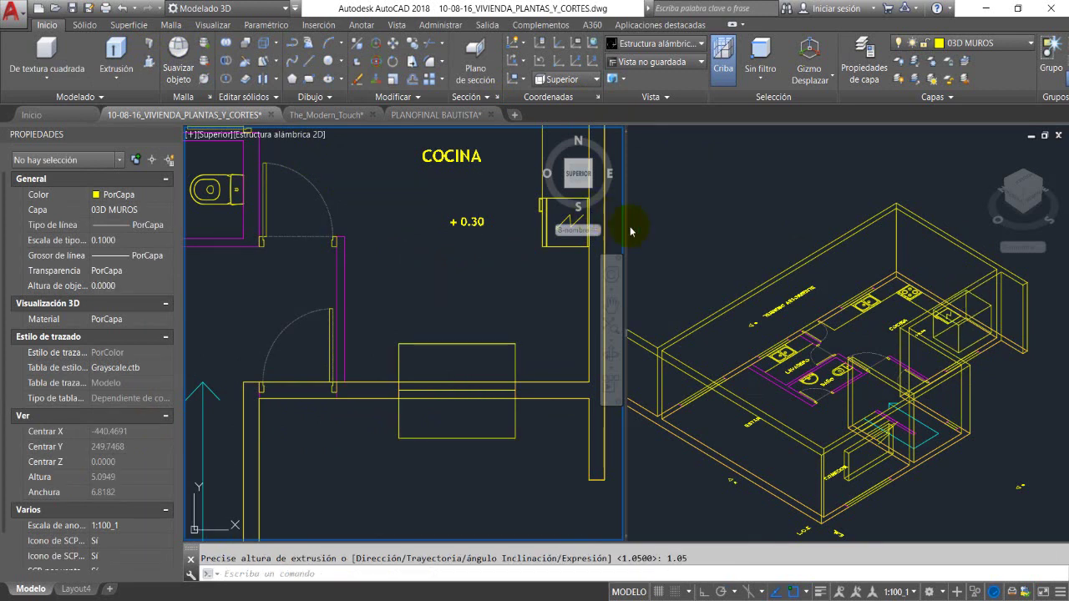
Set the visual style of the southwest isometric viewport to Conceptual
left_click(656, 164)
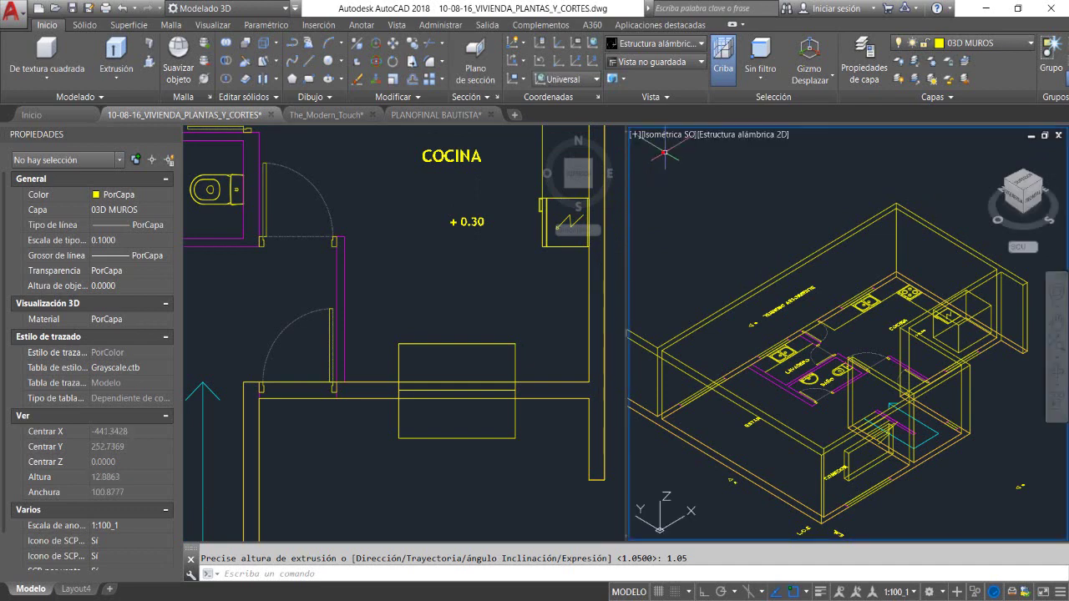
left_click(718, 135)
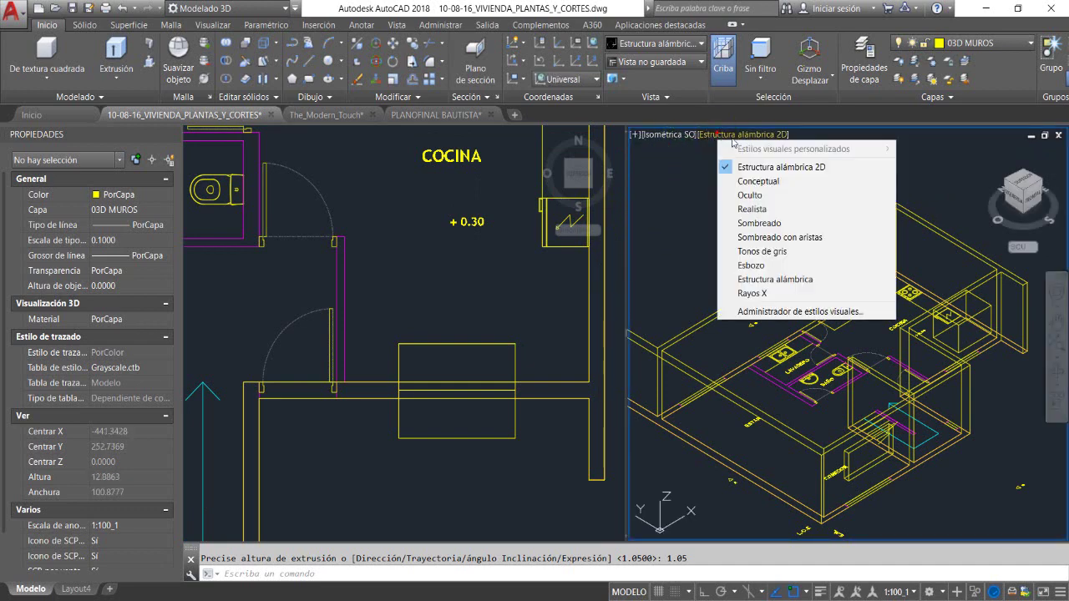
left_click(768, 181)
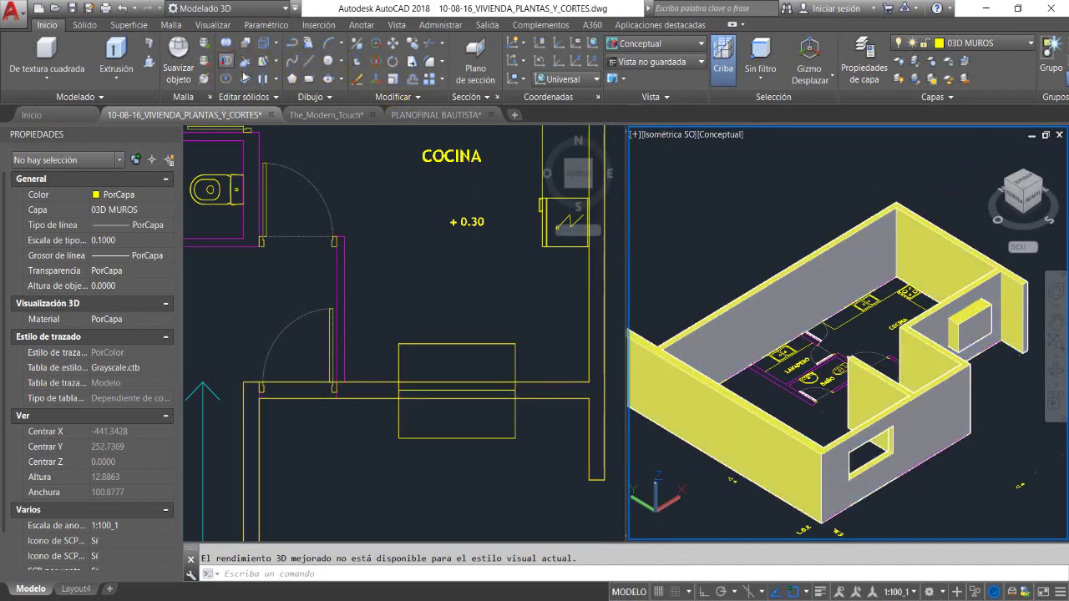
Subtract the COCINA window solid from the united ground floor walls to cut the window opening
left_click(225, 61)
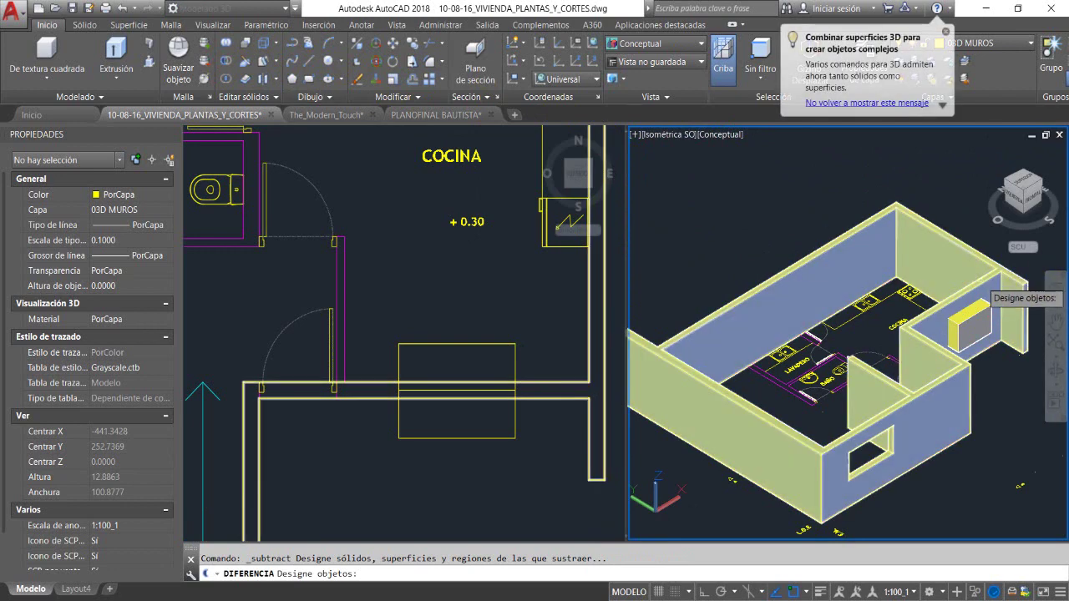
left_click(982, 280)
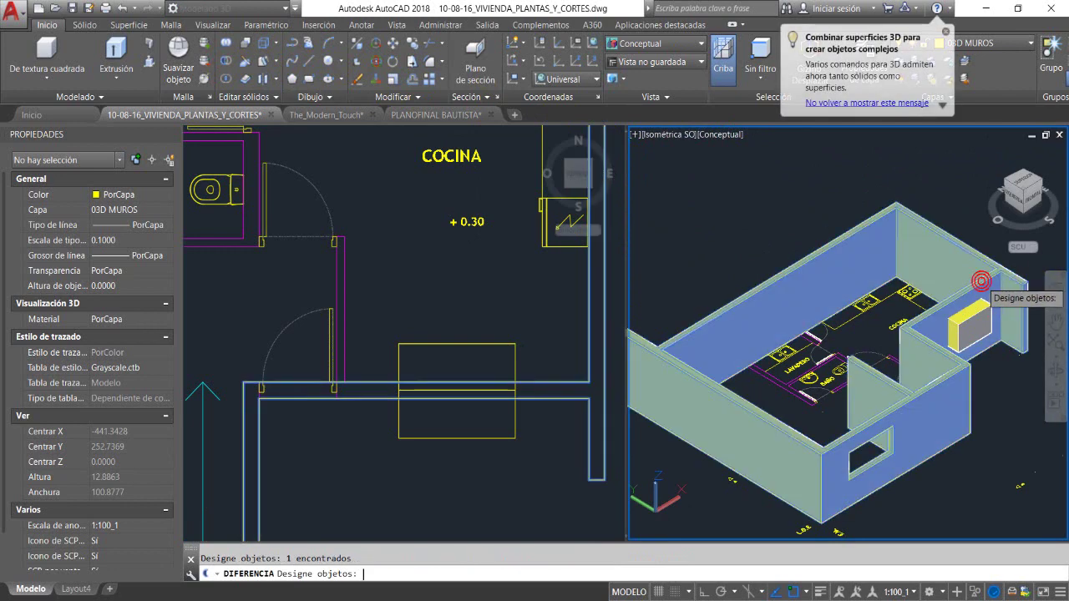
key("Return")
left_click(978, 309)
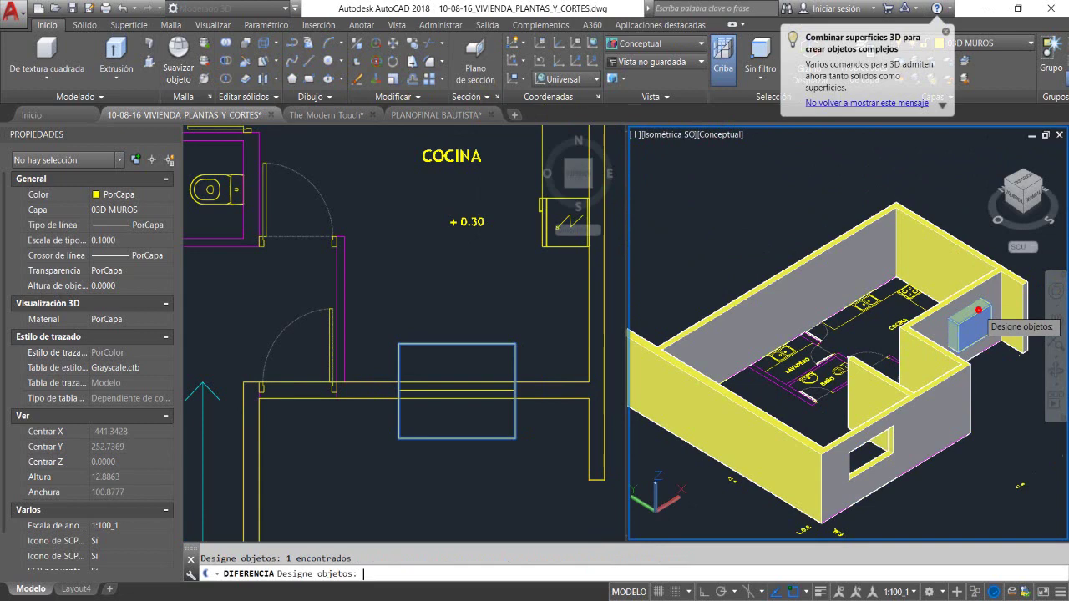
key("Return")
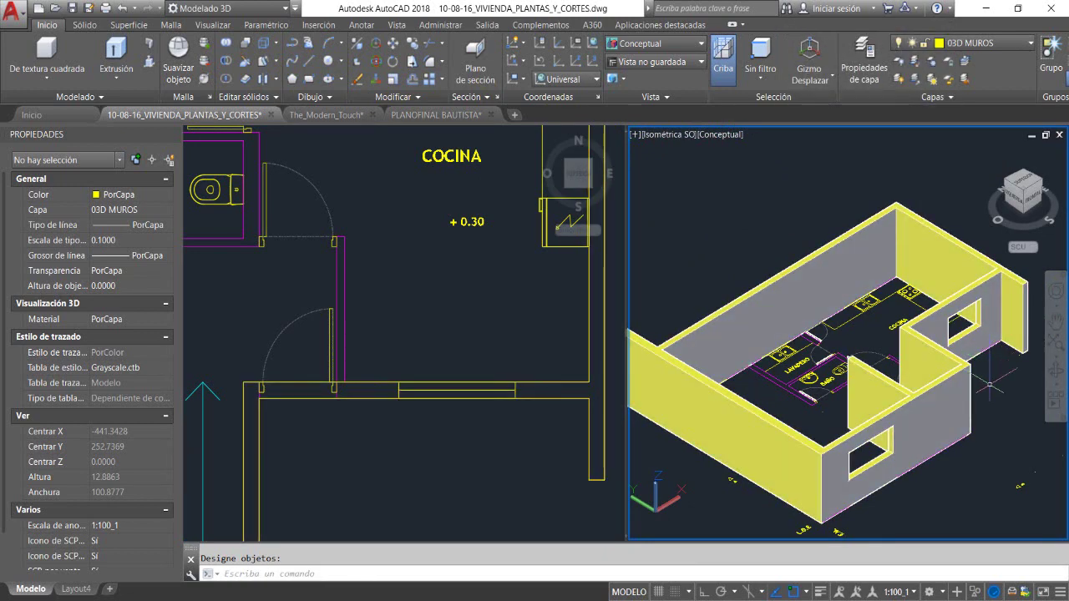